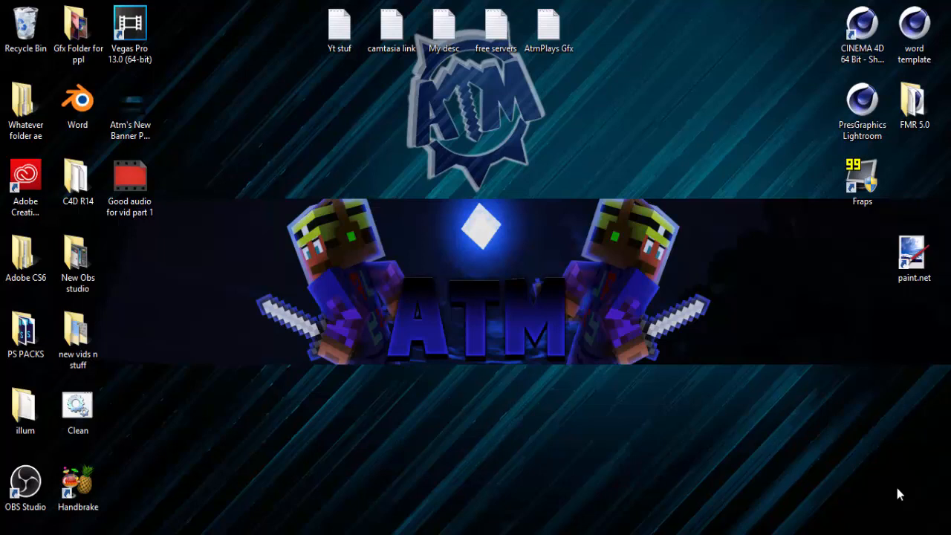
Group the PresGraphics Lightroom, FMR 5.0 and CINEMA 4D icons in the middle of the desktop, and place Fraps above paint.net
left_click_drag(862, 104, 497, 256)
left_click_drag(877, 50, 615, 276)
left_click(864, 178)
left_click_drag(864, 178, 915, 177)
left_click_drag(913, 104, 548, 256)
left_click(622, 353)
left_click_drag(448, 217, 764, 351)
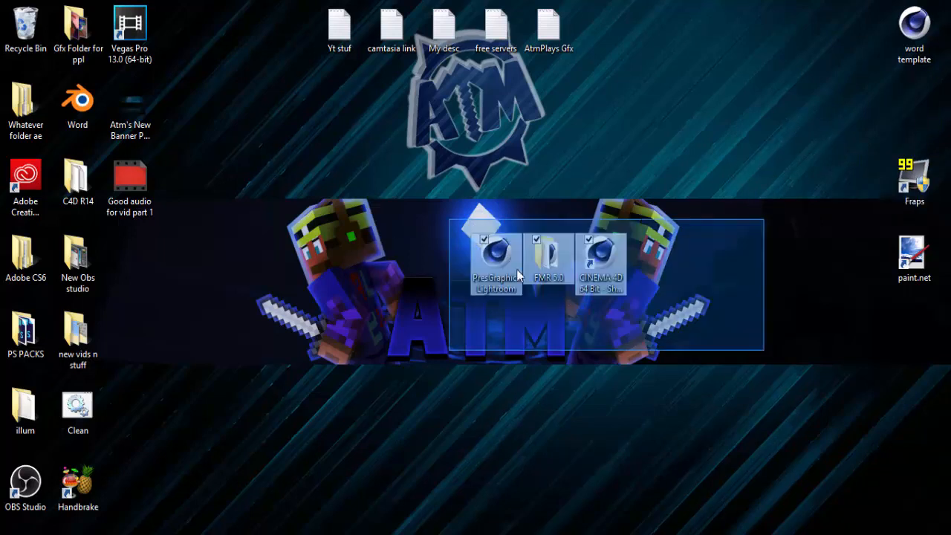
left_click(435, 171)
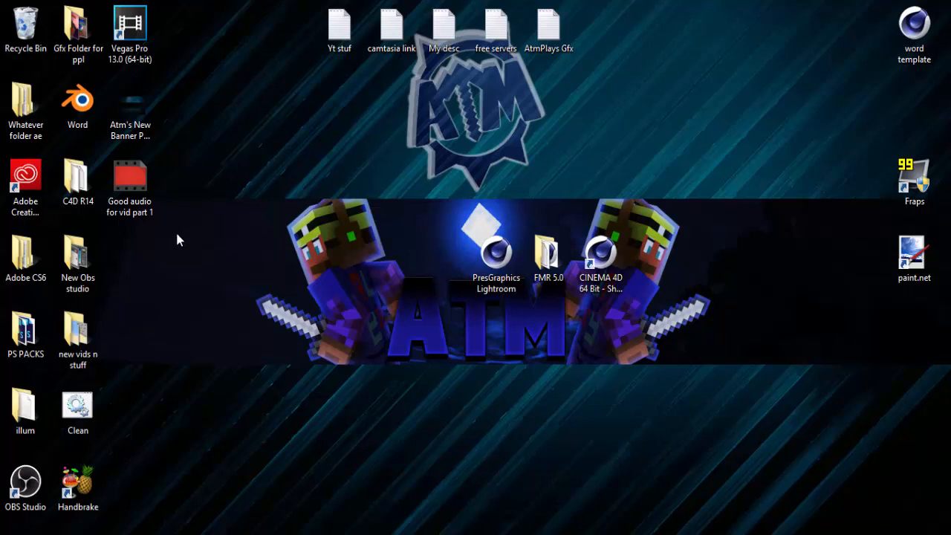
Examine the preset library files in the C4D R14 installation's library\browser folder, and close the folder
double_click(90, 204)
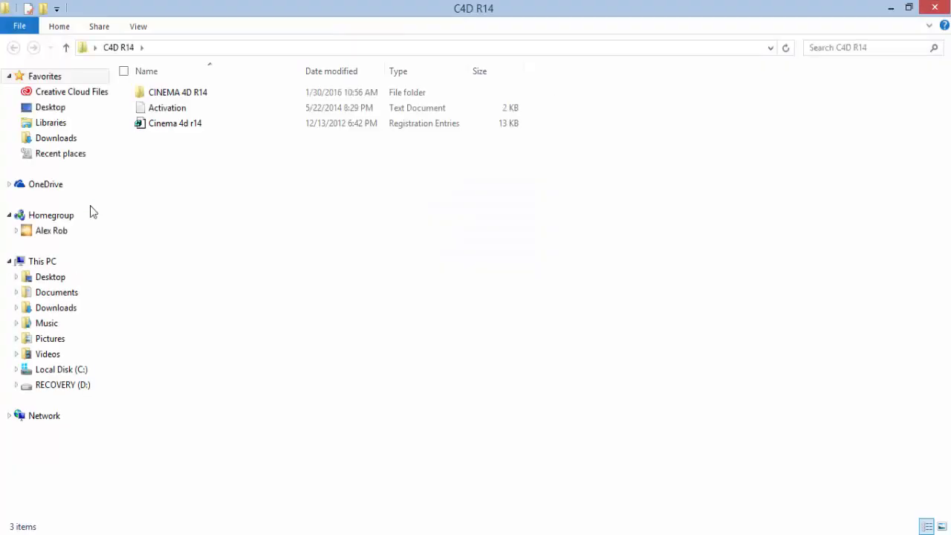
double_click(175, 98)
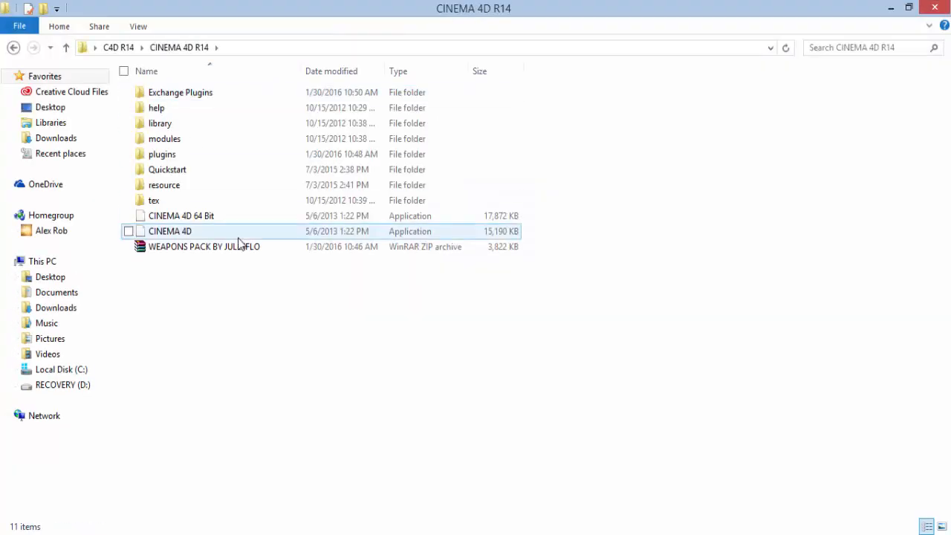
double_click(196, 124)
double_click(195, 97)
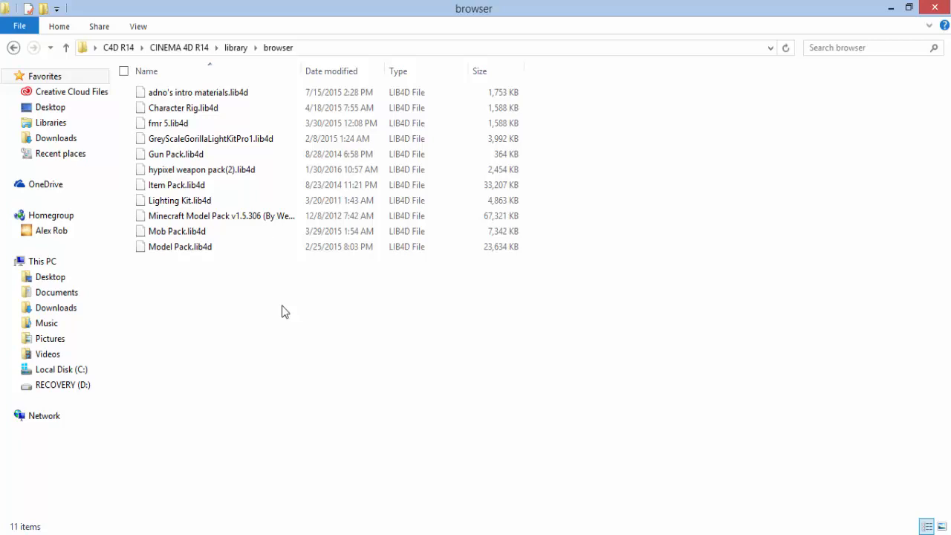
left_click(933, 7)
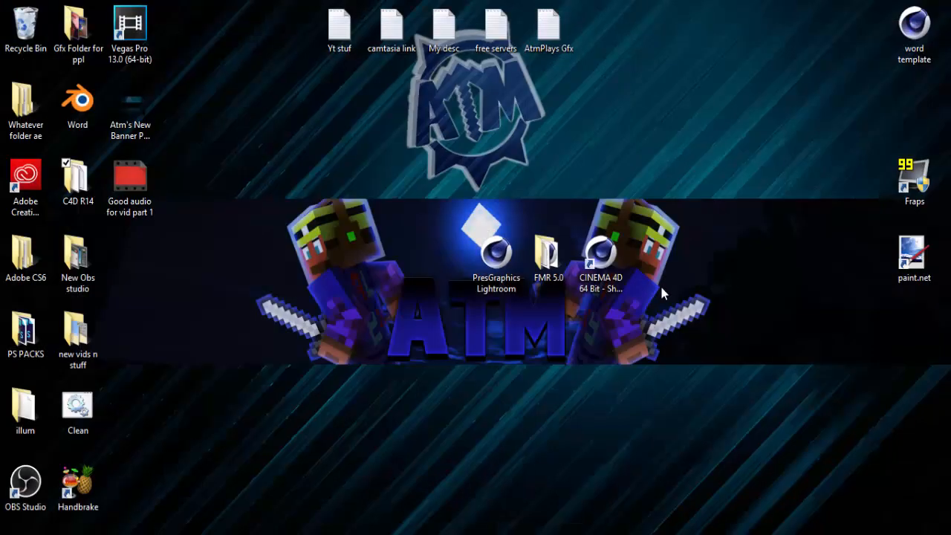
Open the PresGraphics Lightroom scene from the desktop in Cinema 4D
left_click(494, 274)
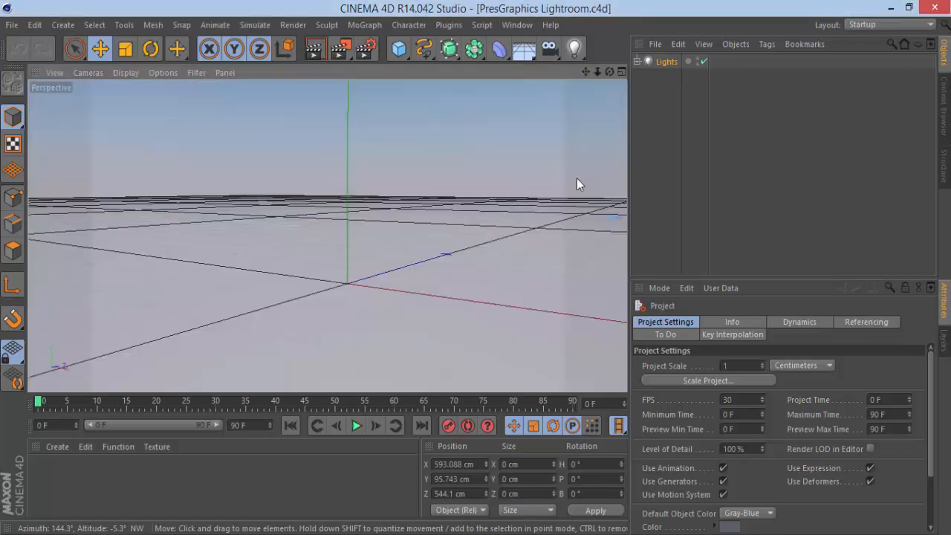
left_click_drag(598, 73, 575, 73)
left_click(822, 148)
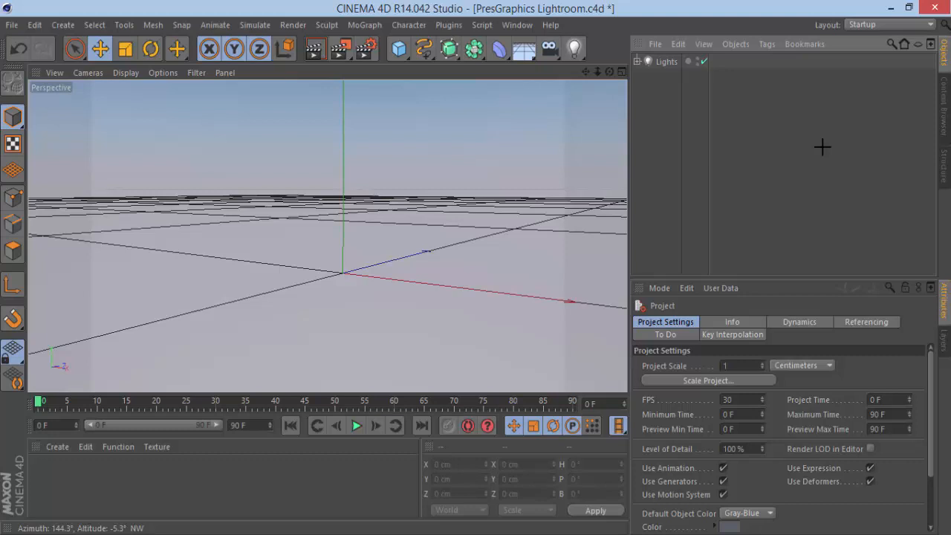
Add the FMR 5.0 character rig from the FMR 5 preset library to the scene
left_click(944, 106)
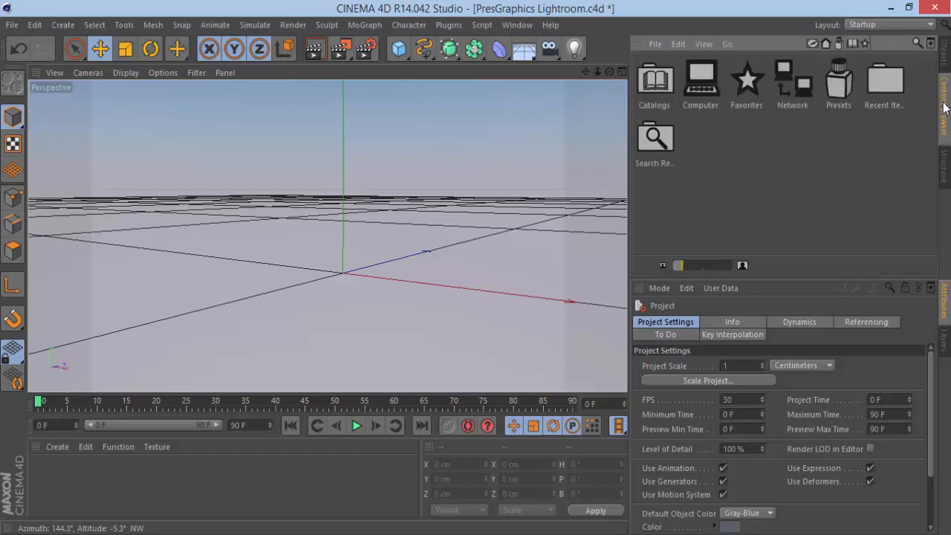
double_click(842, 88)
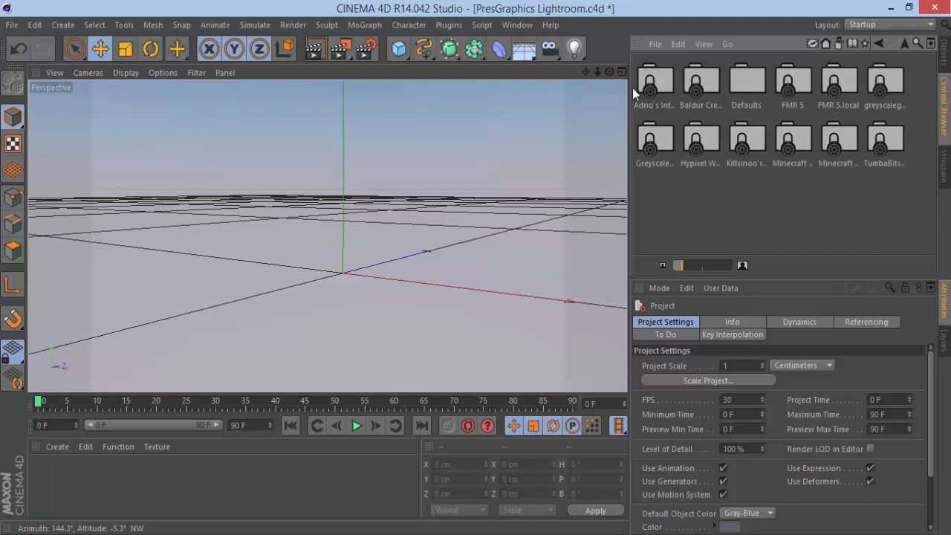
double_click(800, 87)
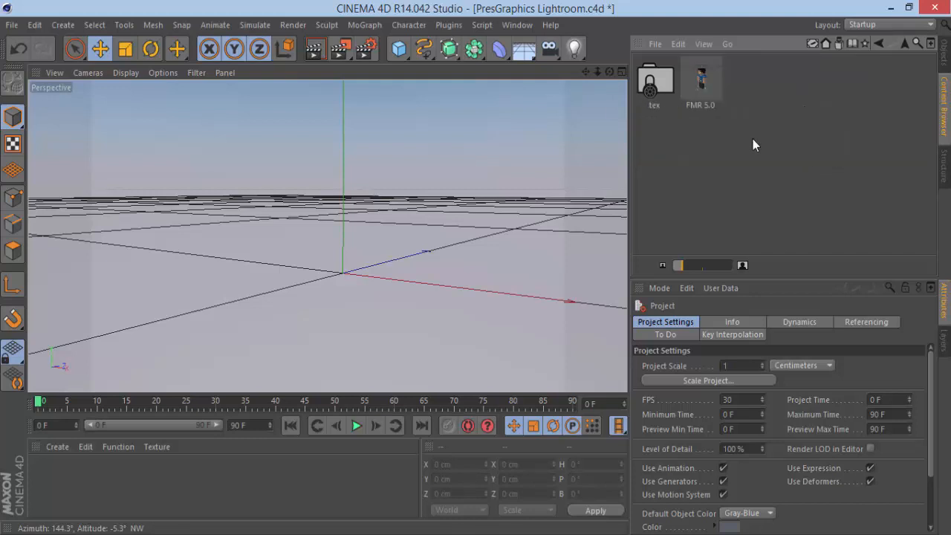
double_click(707, 83)
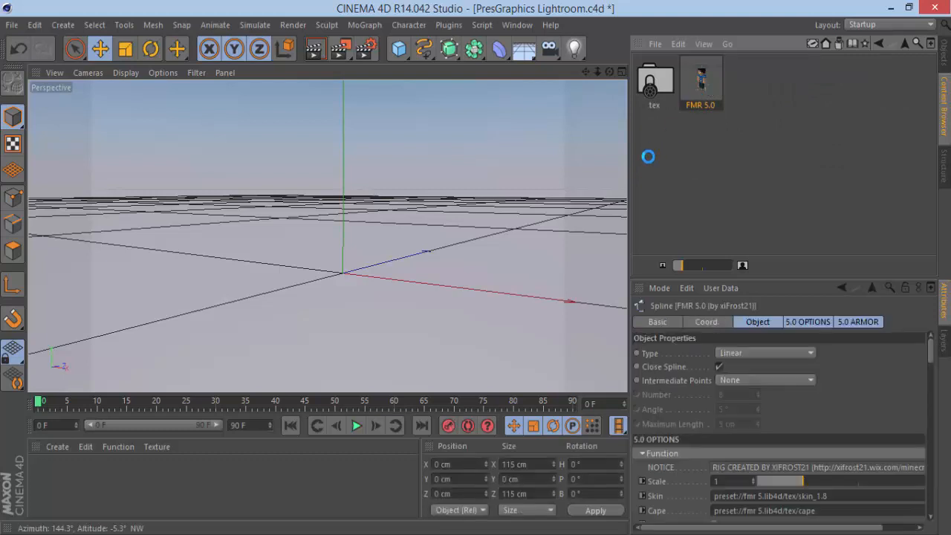
left_click(459, 160)
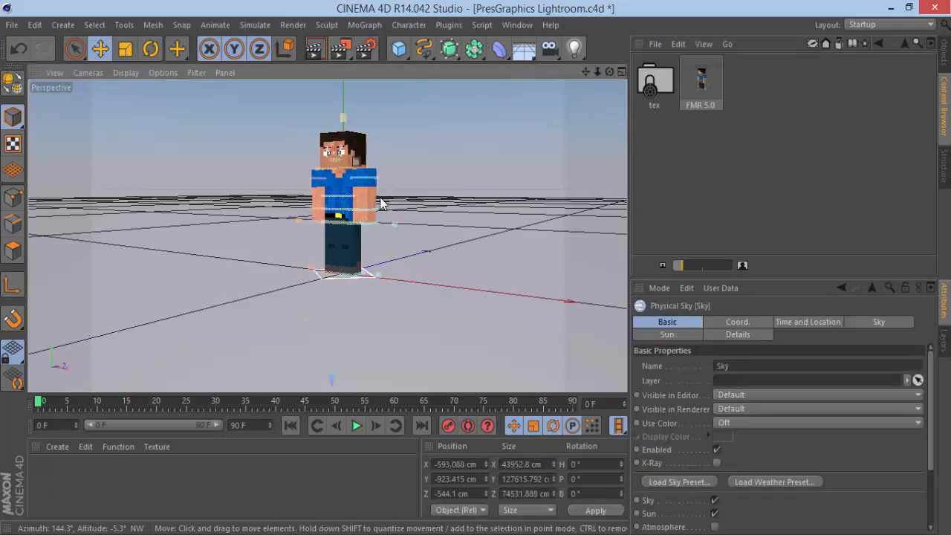
scroll(381, 199, "up", 4)
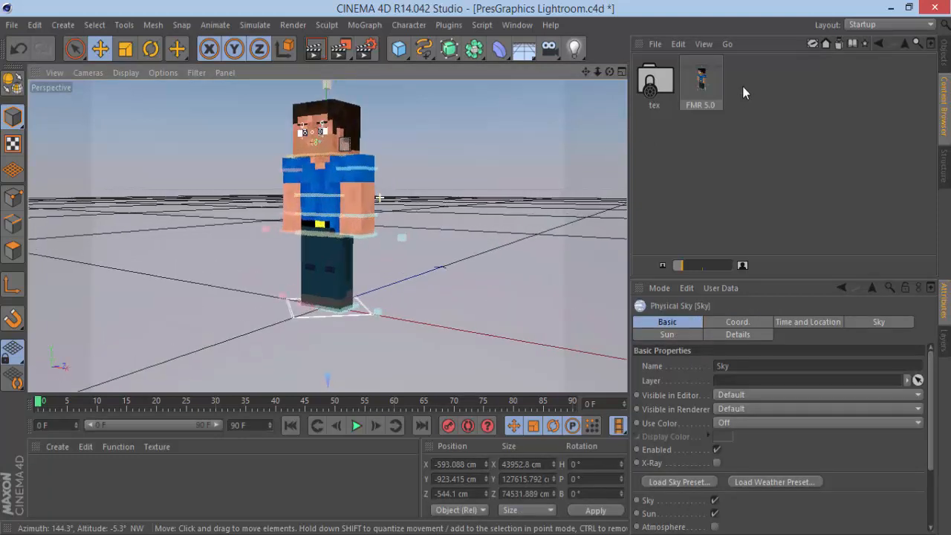
left_click_drag(609, 71, 423, 91)
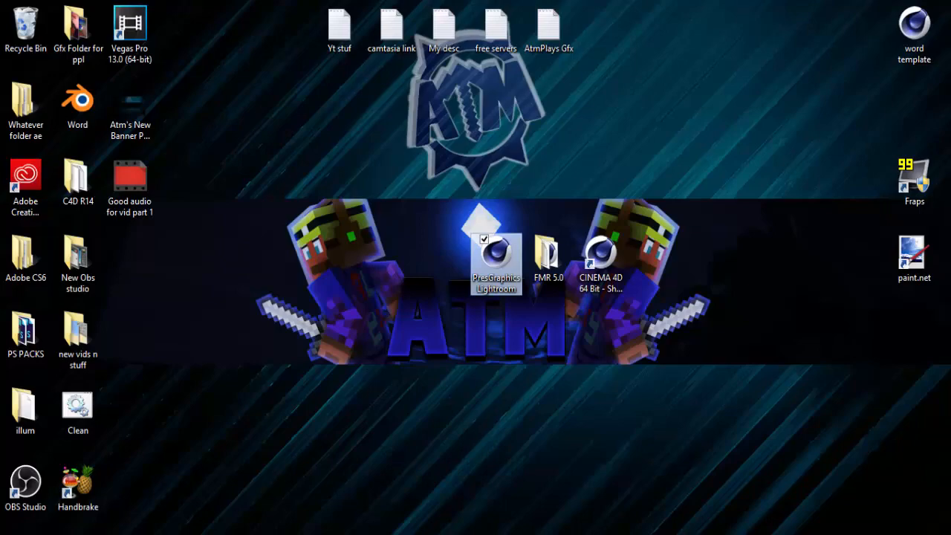
Open the SkinConvertingSheep tool from the Downloads folder to view its 1.7 to 1.8 conversion settings, and close it
key("super+e")
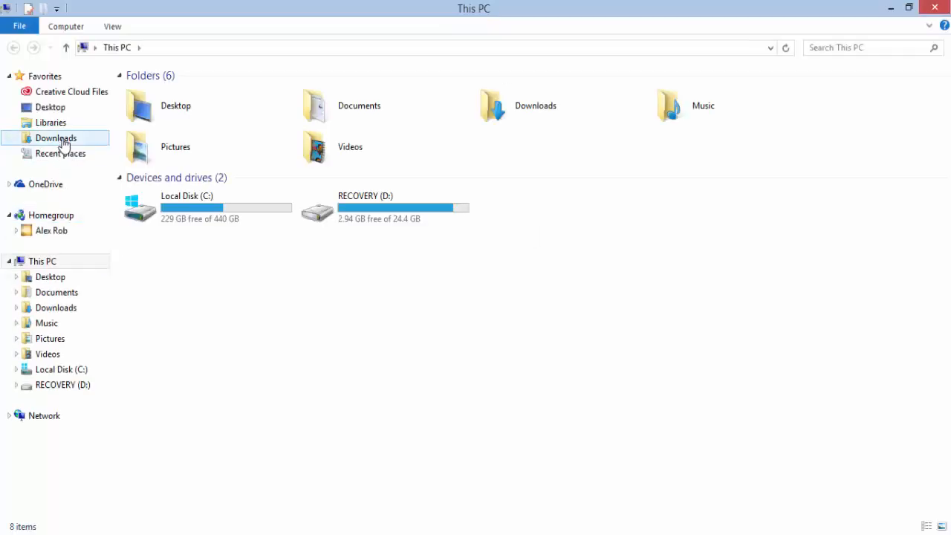
left_click(63, 141)
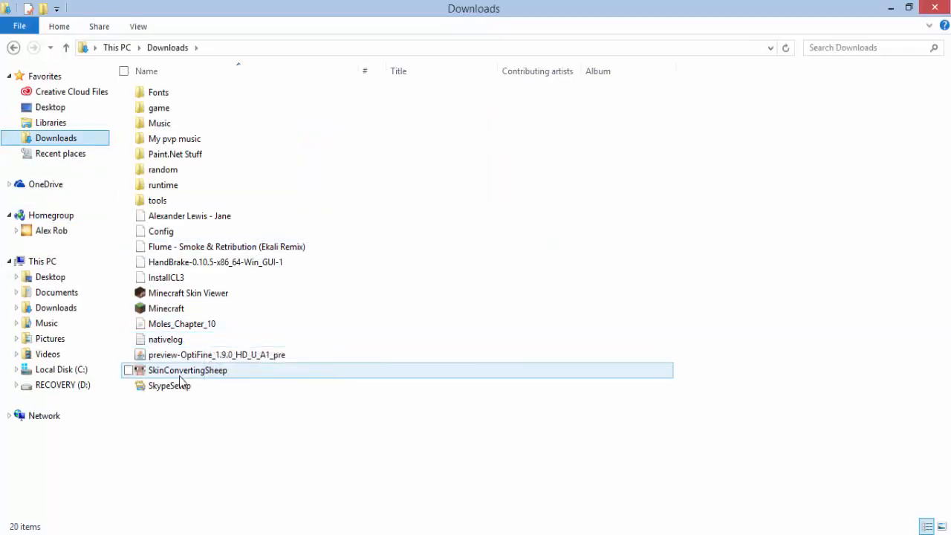
double_click(179, 377)
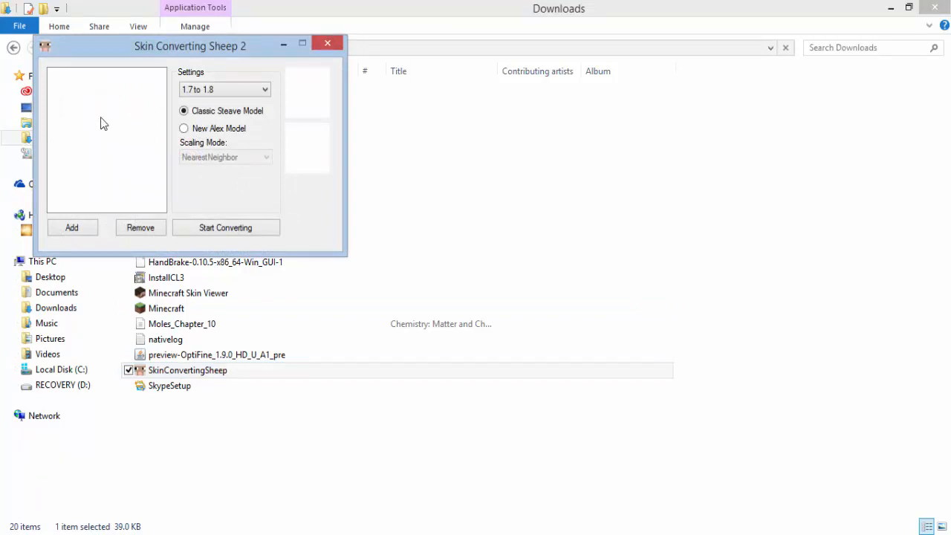
left_click(328, 46)
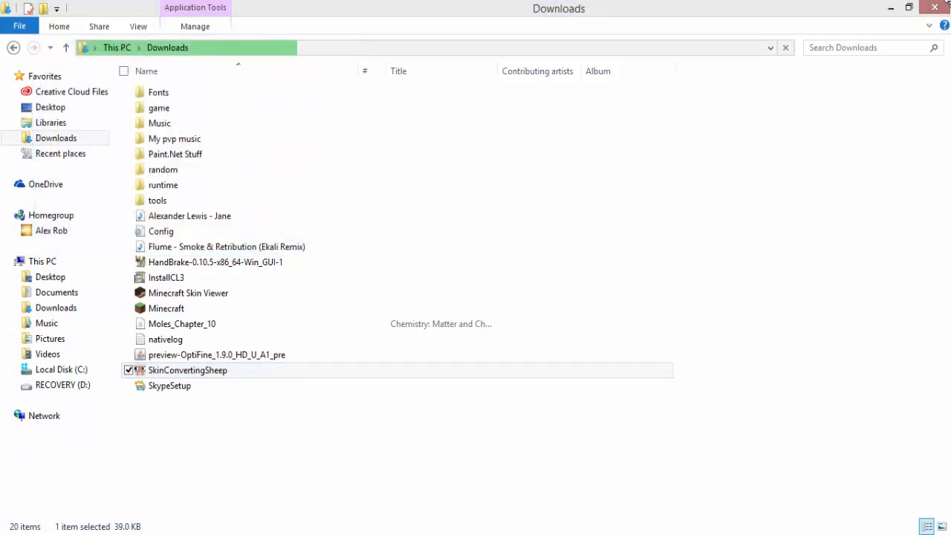
left_click(945, 5)
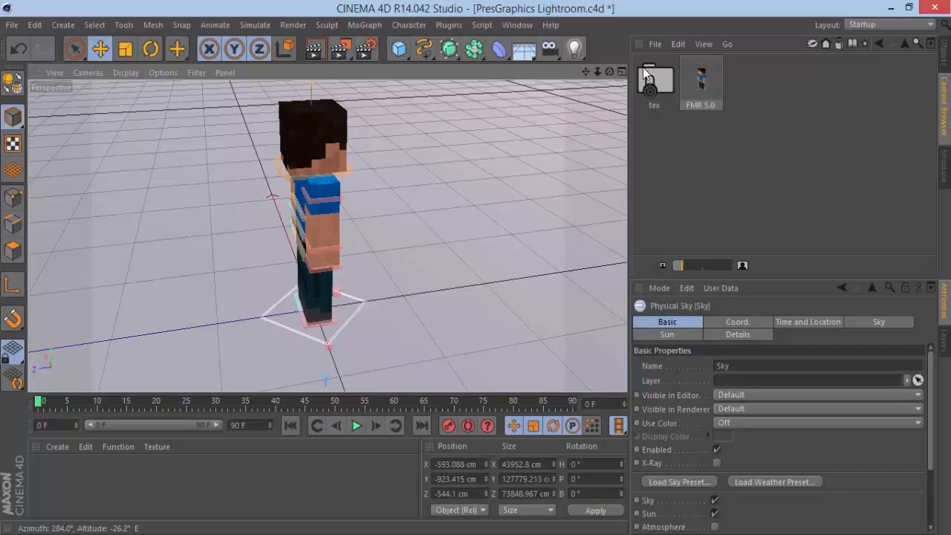
Load ihi.png from the Mc Skins folder in Pictures as the FMR 5.0 rig's skin
left_click_drag(609, 72, 472, 43)
left_click_drag(930, 365, 928, 368)
left_click(944, 56)
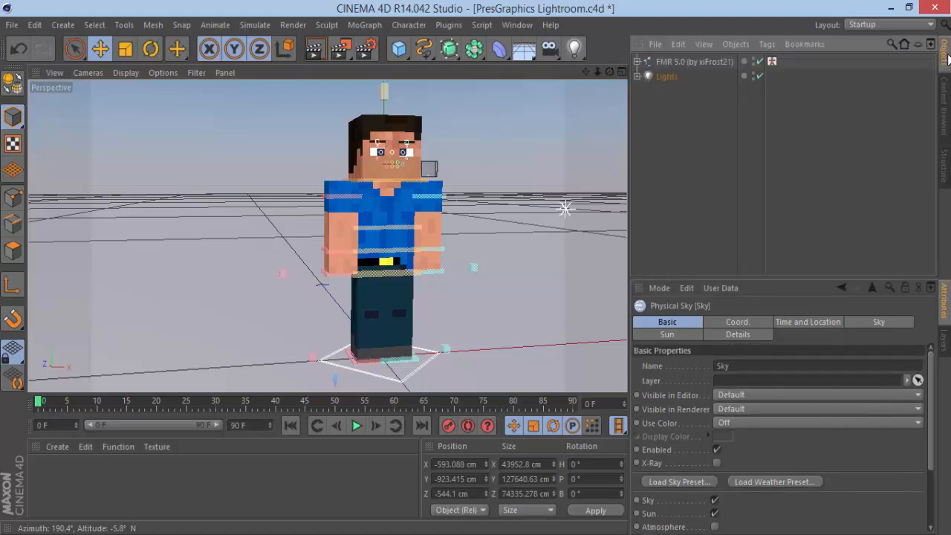
left_click(697, 61)
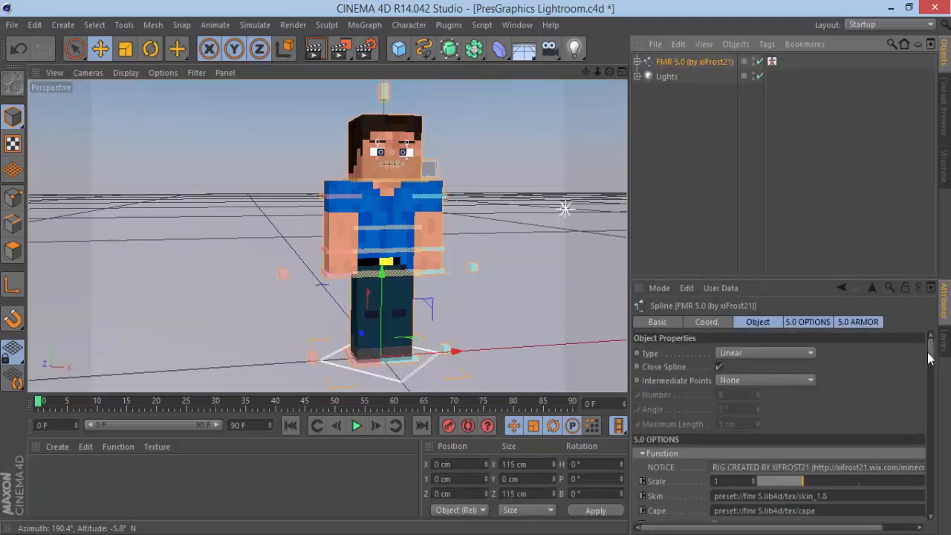
scroll(933, 366, "down", 1)
scroll(933, 366, "down", 3)
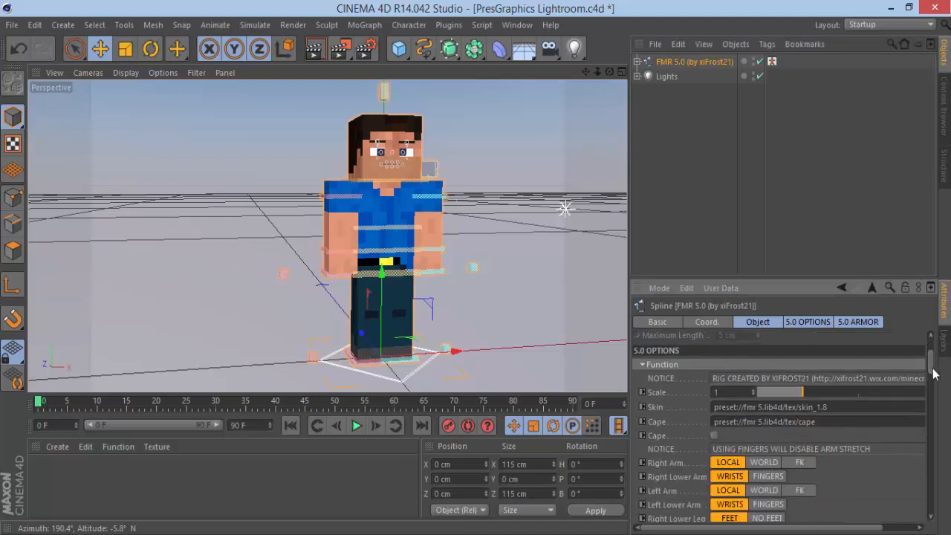
left_click_drag(832, 528, 867, 529)
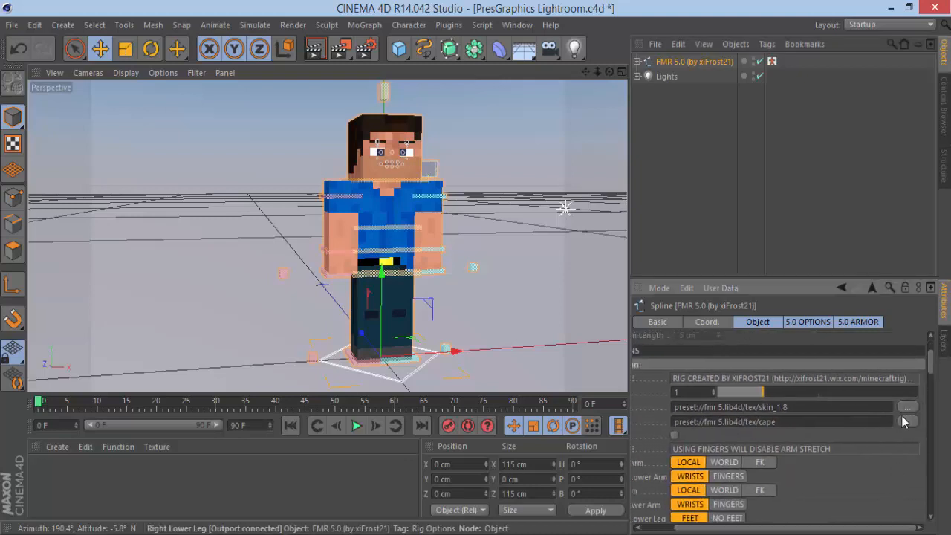
left_click(908, 407)
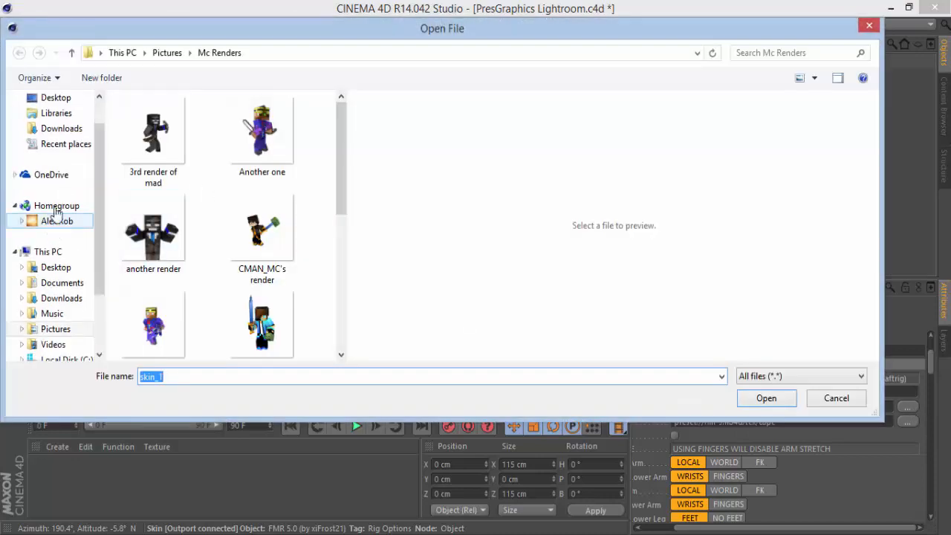
left_click(75, 329)
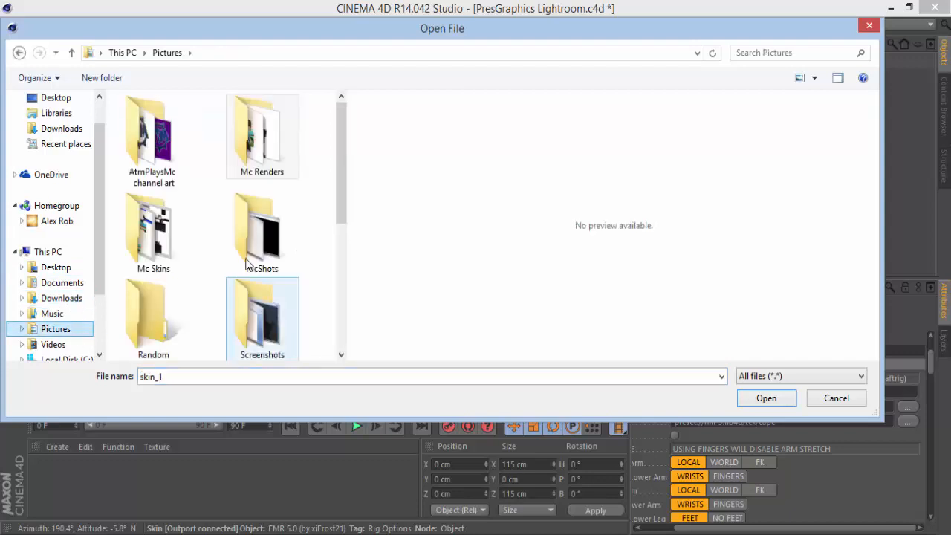
double_click(153, 226)
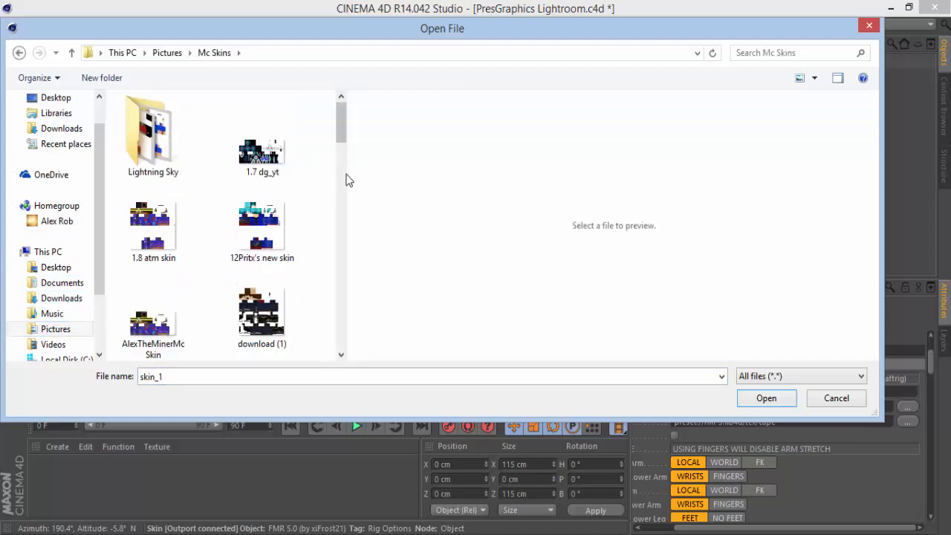
left_click_drag(346, 185, 529, 251)
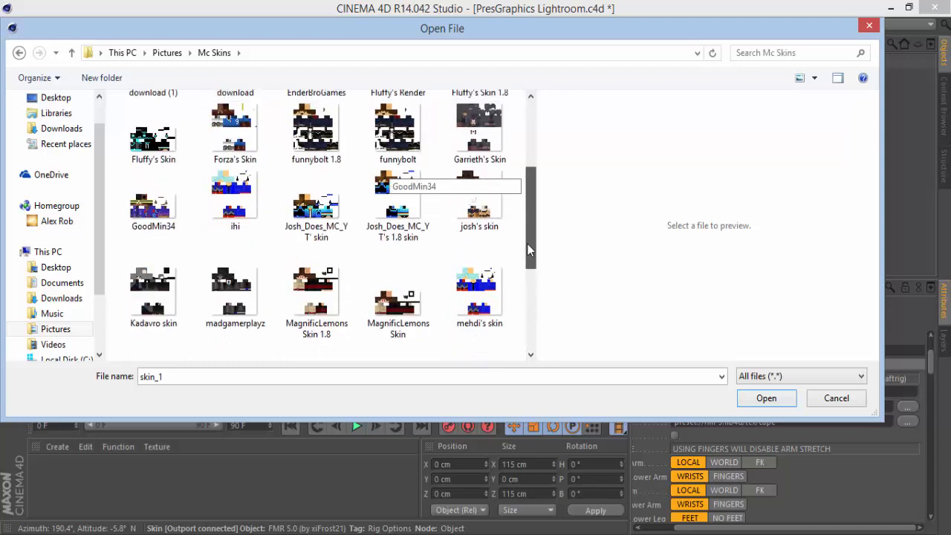
double_click(250, 206)
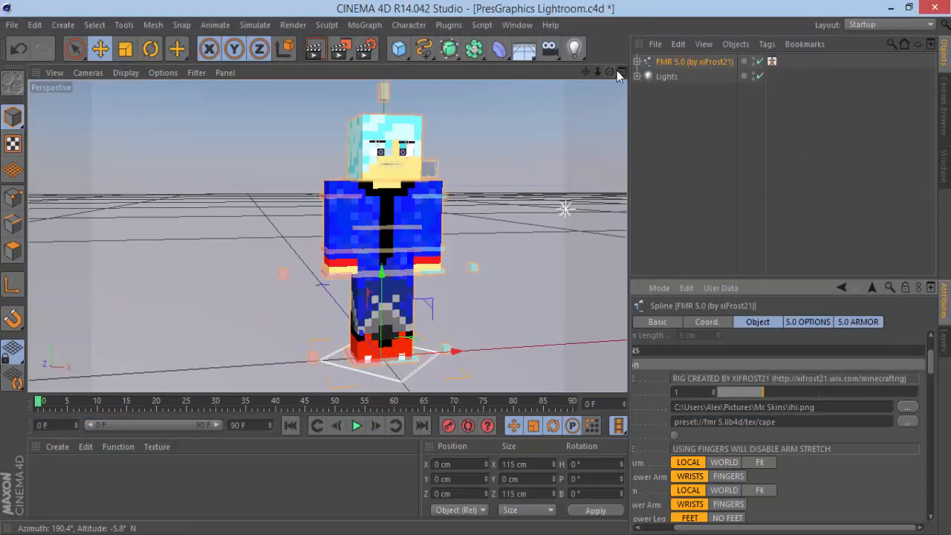
Set the FMR 5.0 rig's Eyes option to Double
left_click_drag(609, 72, 483, 75)
left_click_drag(327, 235, 327, 235)
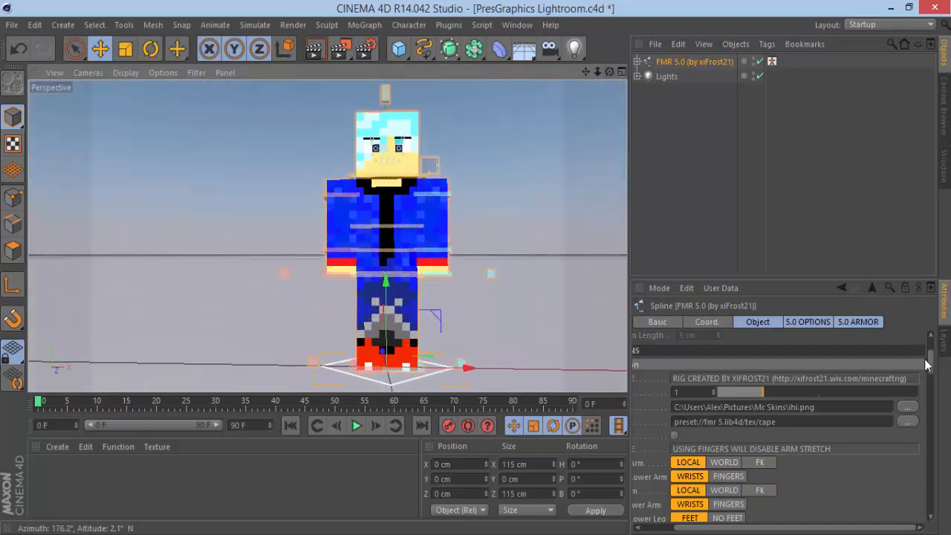
scroll(933, 373, "up", 5)
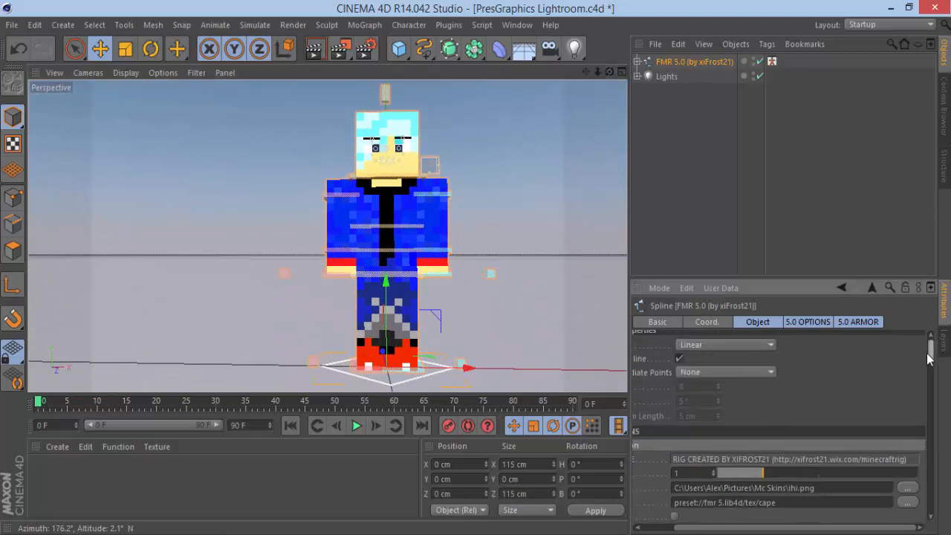
left_click_drag(878, 529, 806, 528)
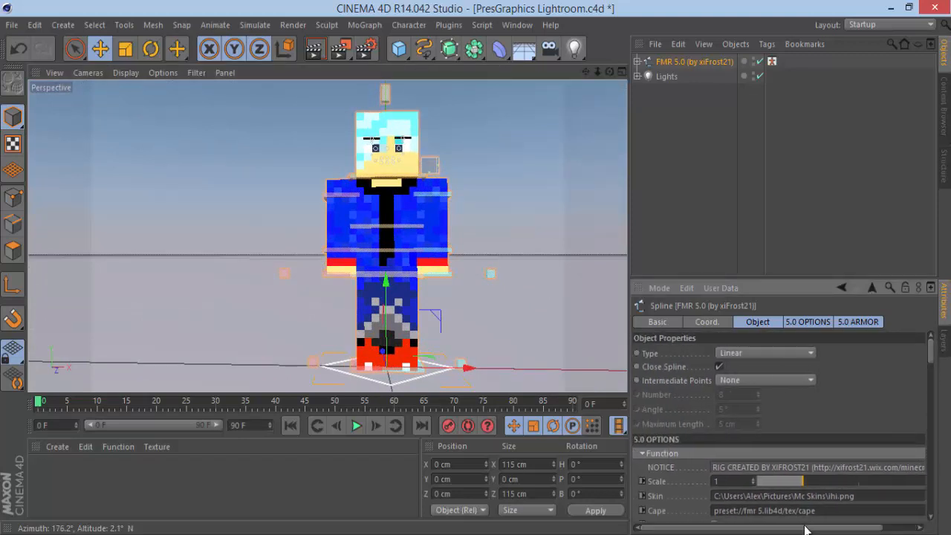
left_click_drag(933, 355, 933, 364)
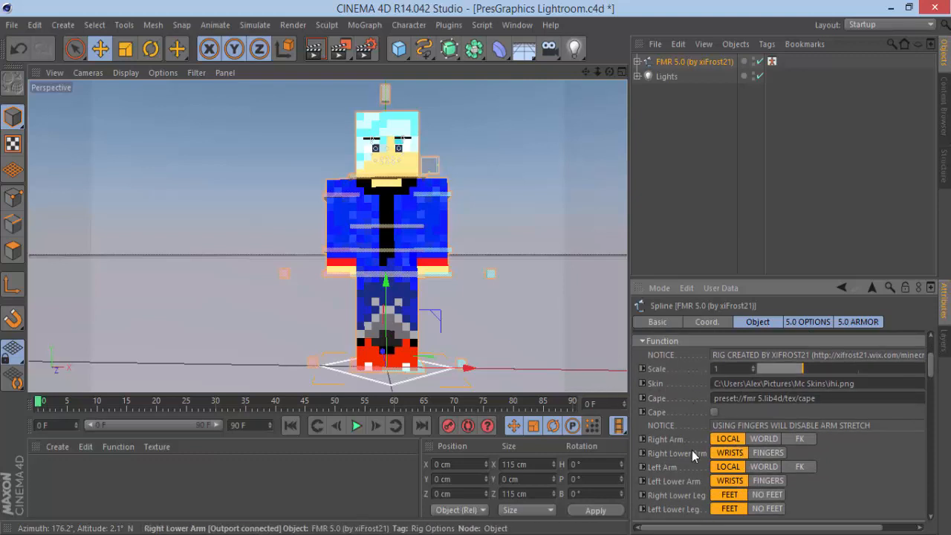
left_click_drag(930, 364, 931, 409)
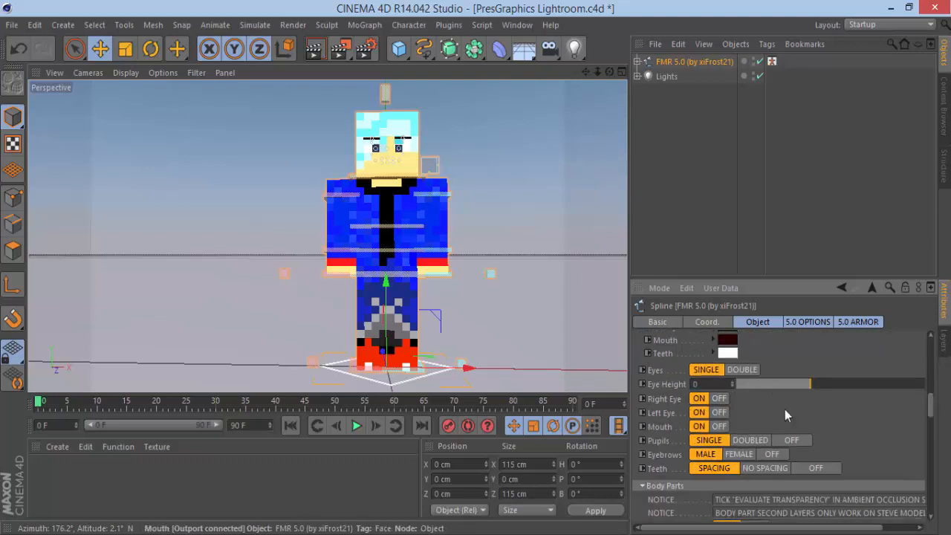
left_click(739, 371)
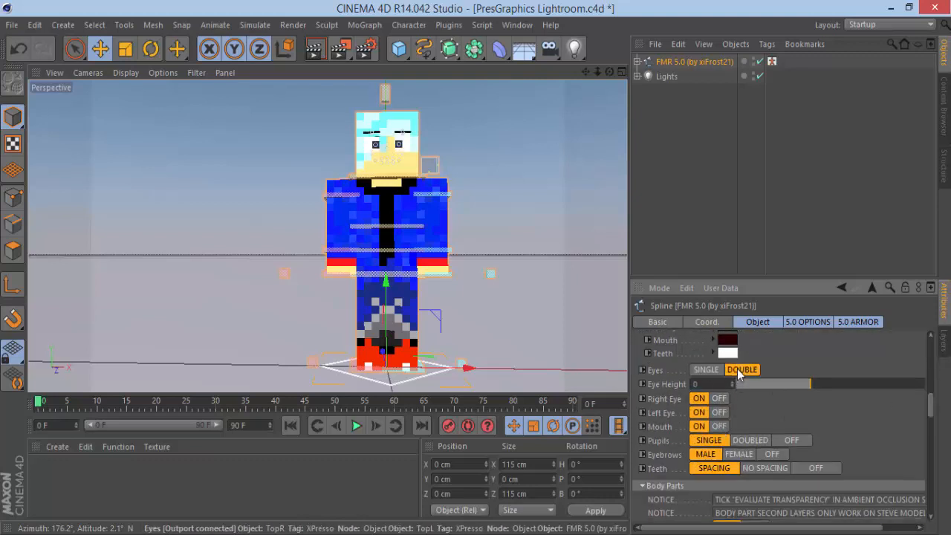
Set the rig's Eyes option to Single and turn off Right Eye, Left Eye and Mouth
left_click(704, 371)
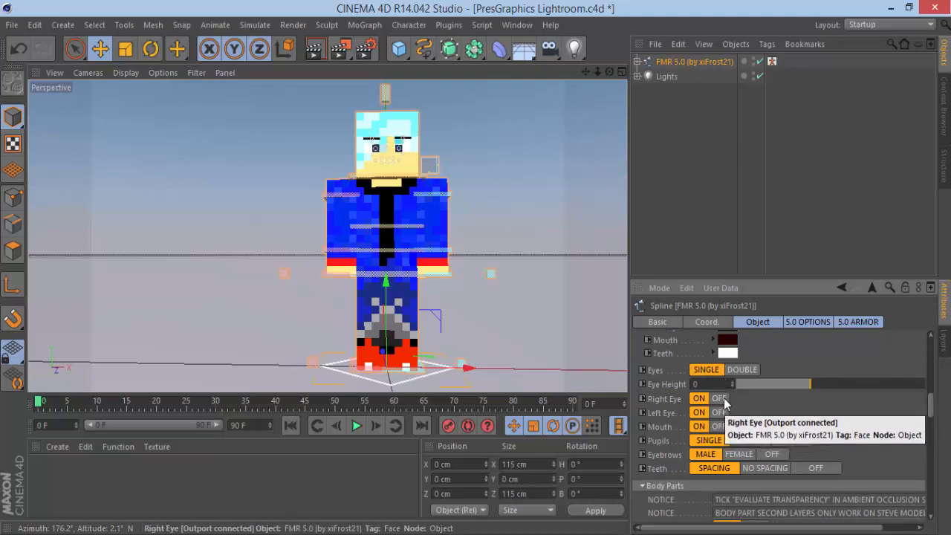
left_click(719, 399)
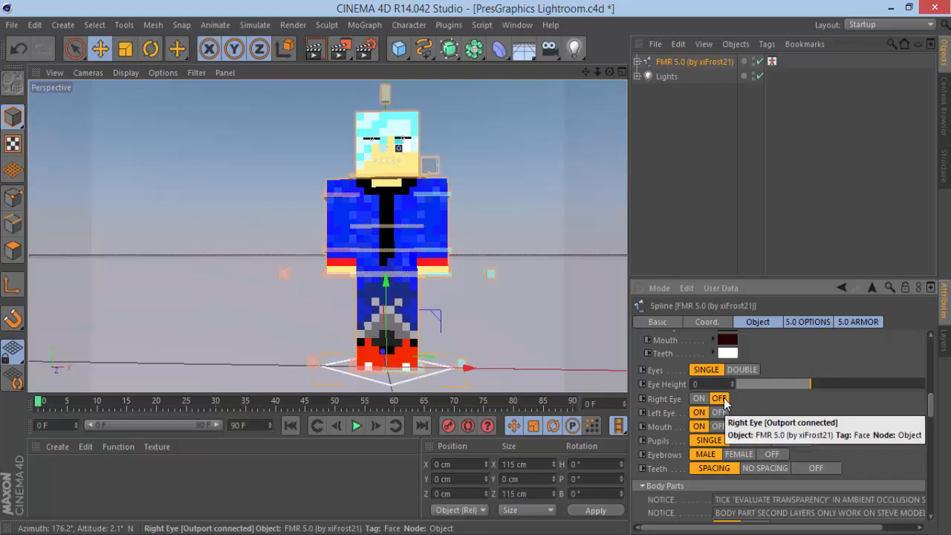
left_click(719, 413)
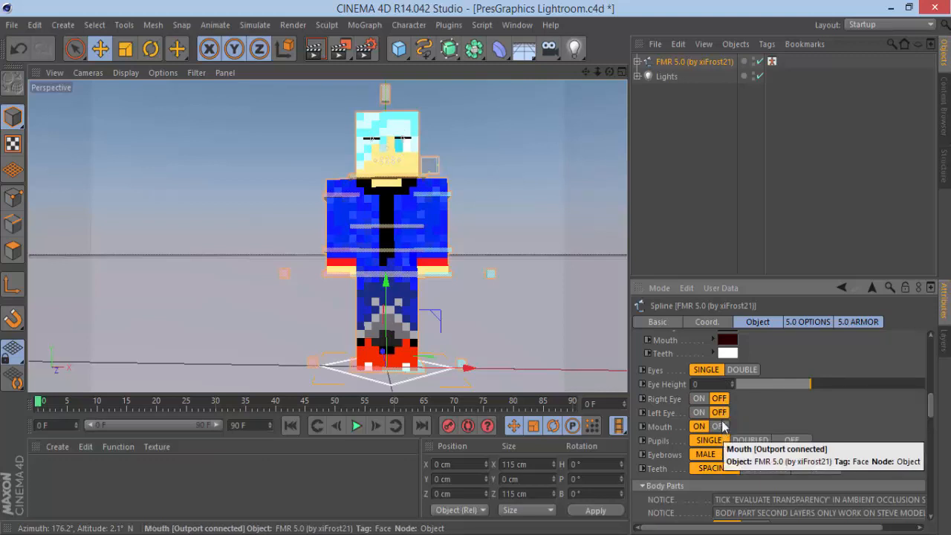
left_click(719, 426)
left_click(700, 427)
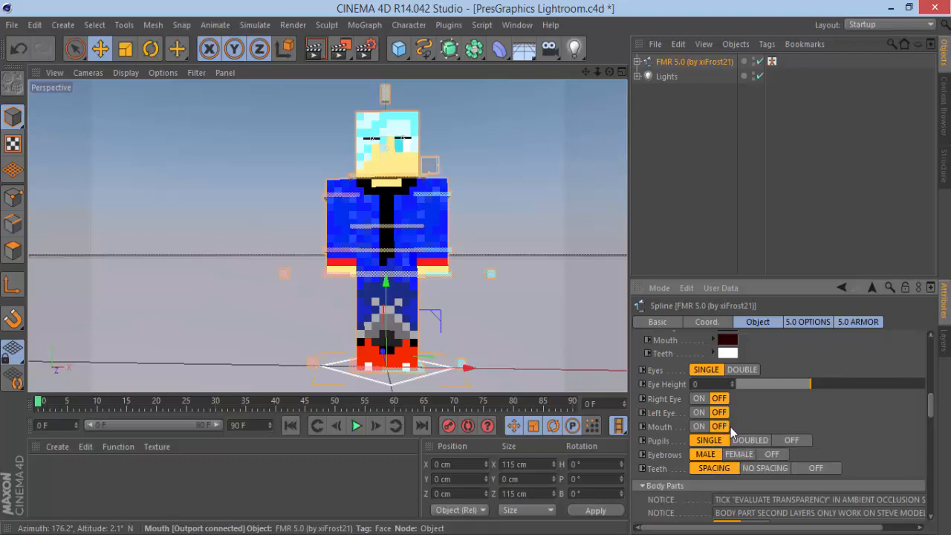
Set the rig's Pupils to Off, trying Eyebrows and Teeth at Off before restoring them to Male and Spacing
left_click(798, 440)
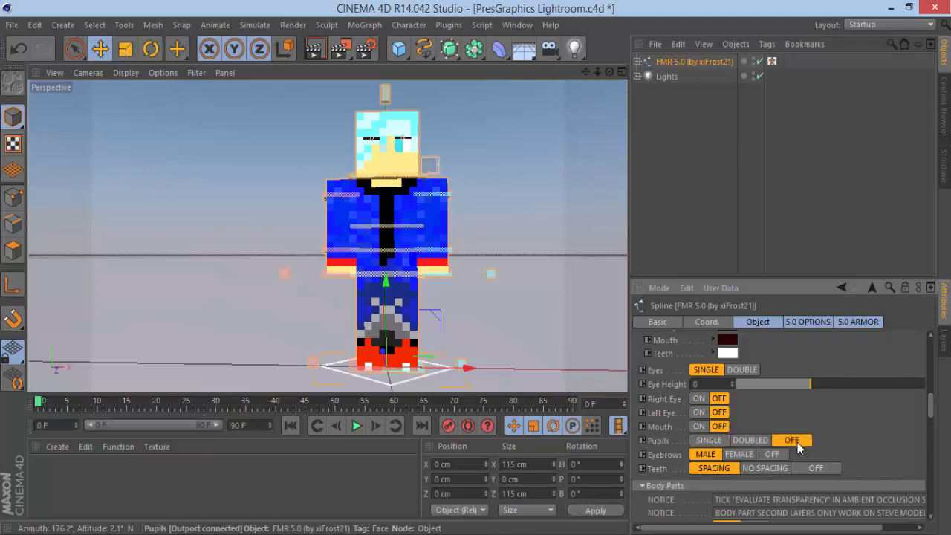
left_click(763, 455)
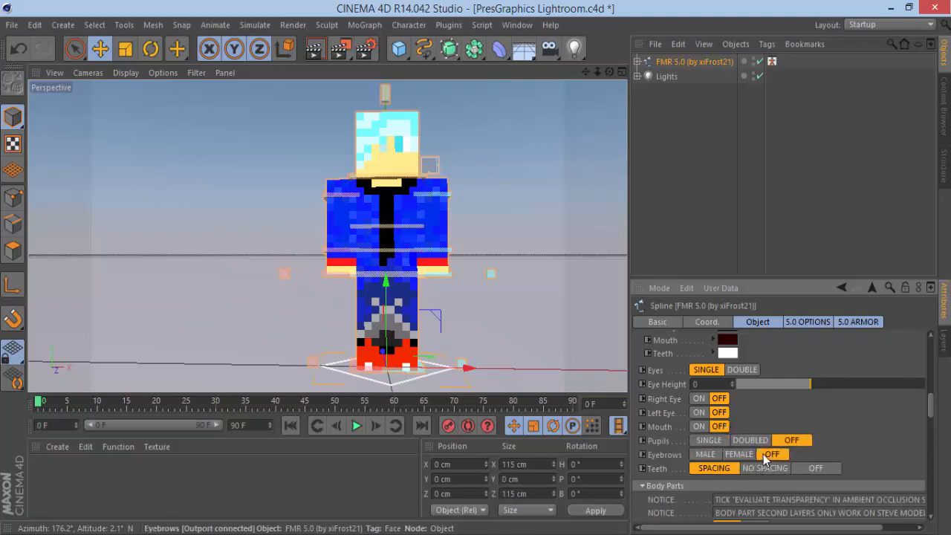
left_click(709, 456)
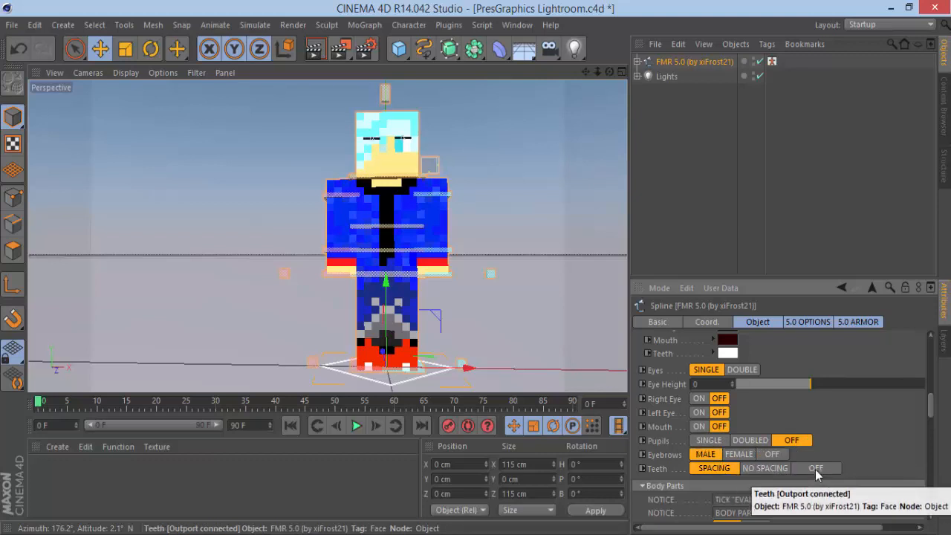
left_click(815, 470)
left_click(717, 469)
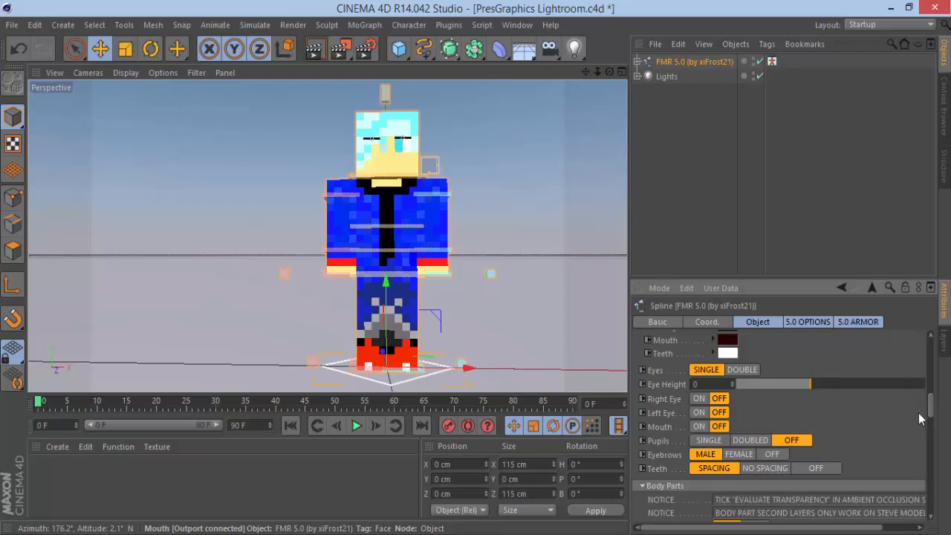
Enable the Hat/Second Layer option in the rig's Body Parts settings
left_click_drag(930, 407, 927, 431)
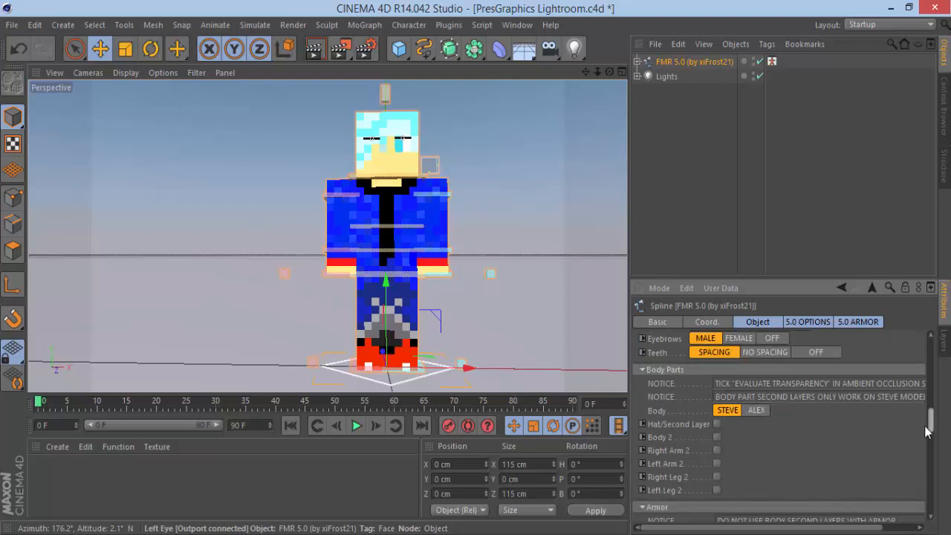
left_click(711, 423)
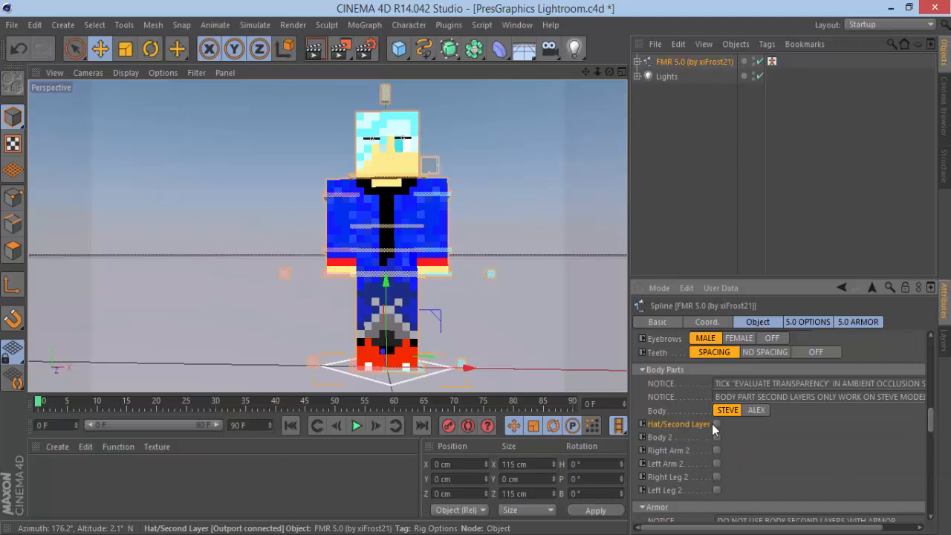
left_click(714, 423)
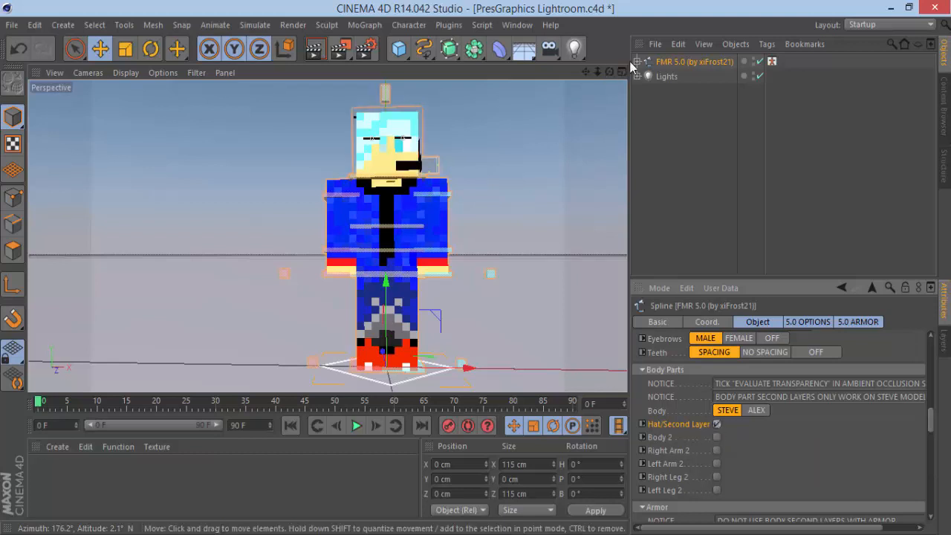
left_click_drag(610, 73, 584, 97)
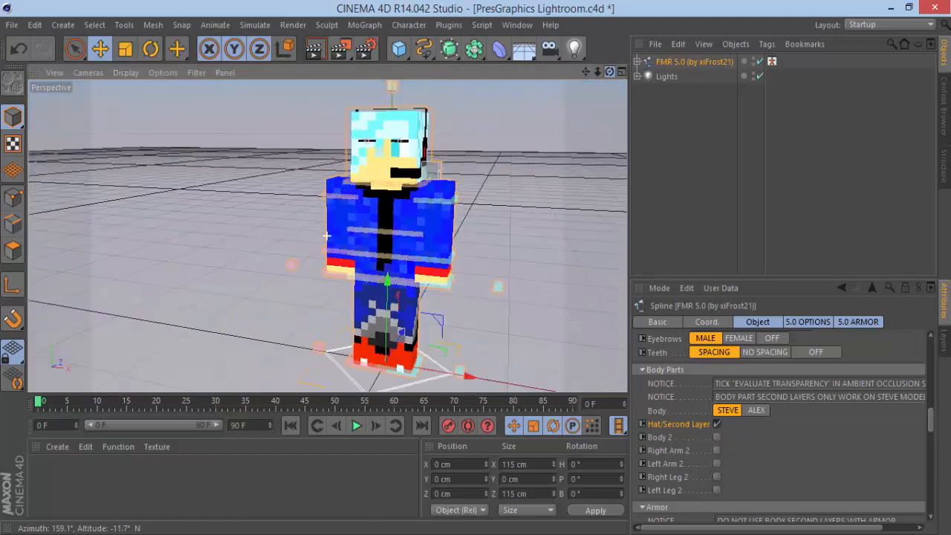
Try enabling the Body 2, Right Arm 2, Left Arm 2, Right Leg 2 and Left Leg 2 layers, and switch them off again
left_click(716, 437)
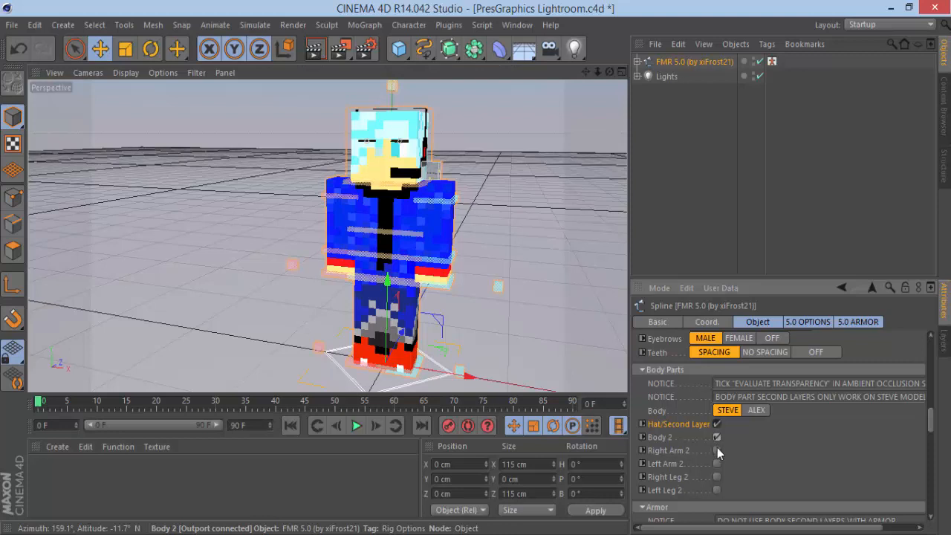
left_click(717, 450)
left_click(717, 476)
left_click(717, 489)
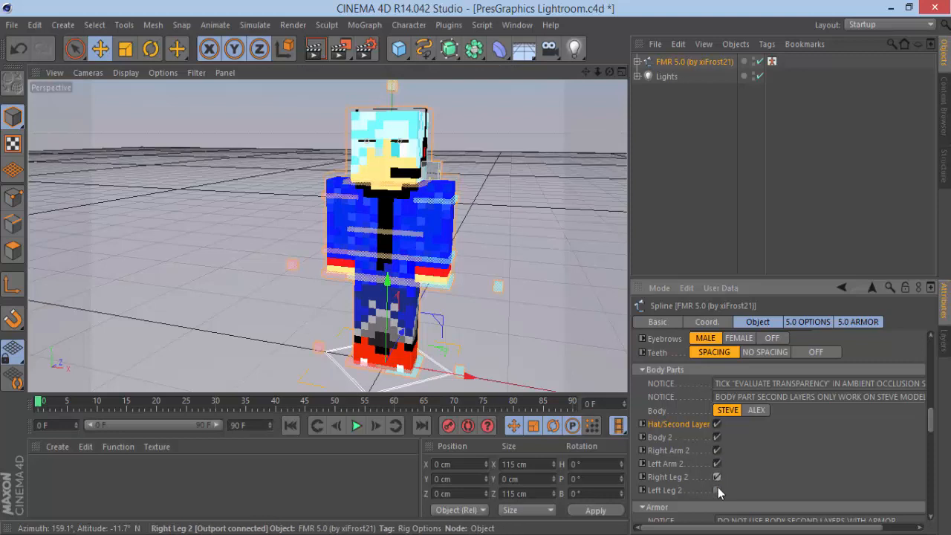
left_click(716, 437)
left_click(717, 449)
left_click(717, 463)
left_click(717, 490)
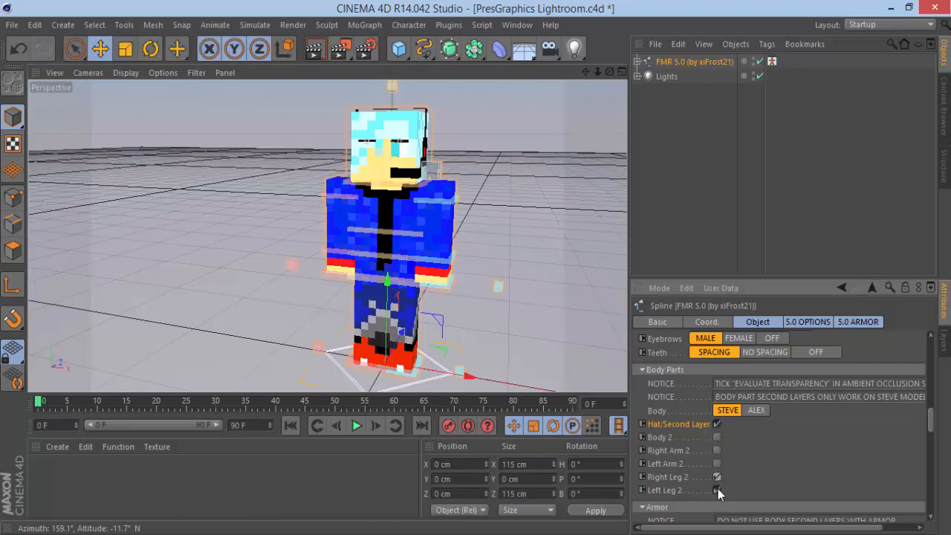
left_click(717, 476)
Examine the headset on the character's hat layer from the front and the side
scroll(402, 195, "up", 1)
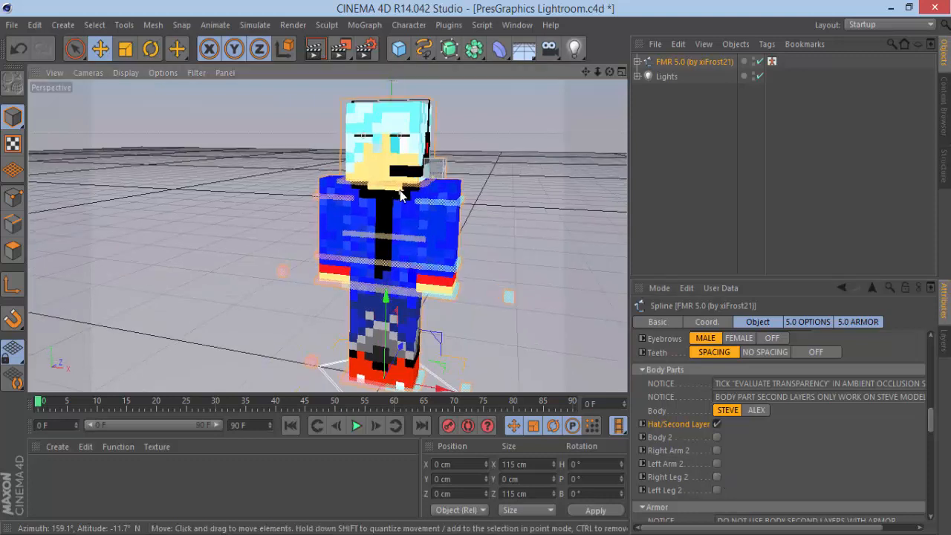
scroll(402, 195, "down", 2)
left_click_drag(610, 72, 629, 72)
left_click_drag(327, 236, 312, 231)
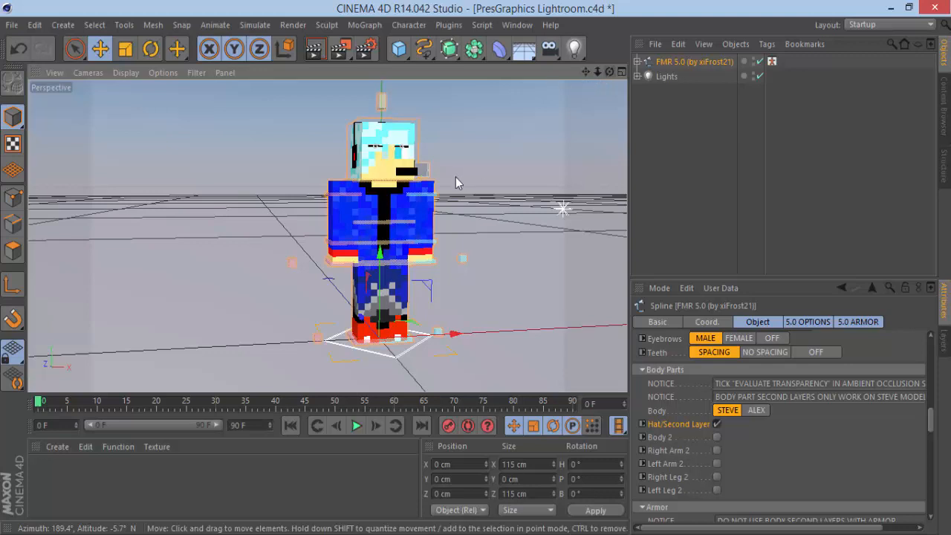
scroll(455, 176, "up", 5)
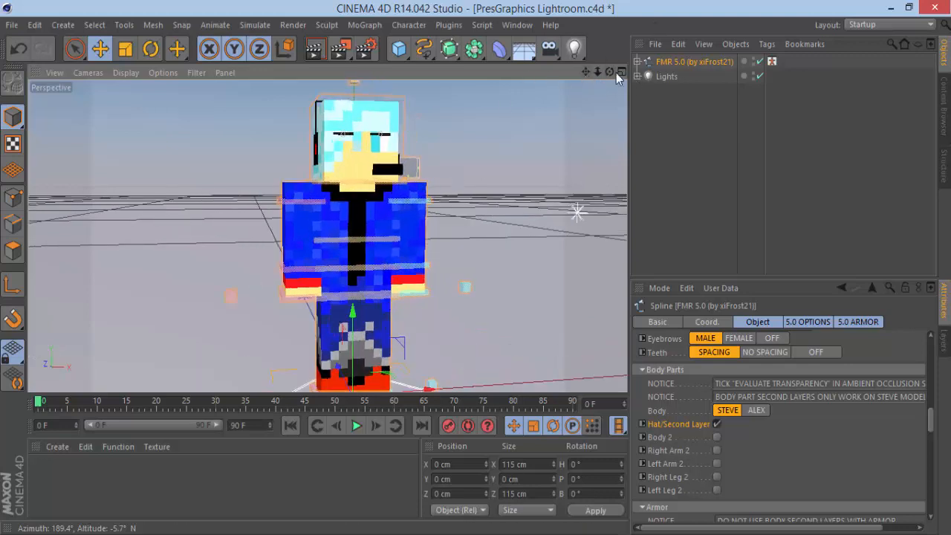
left_click_drag(610, 72, 528, 84)
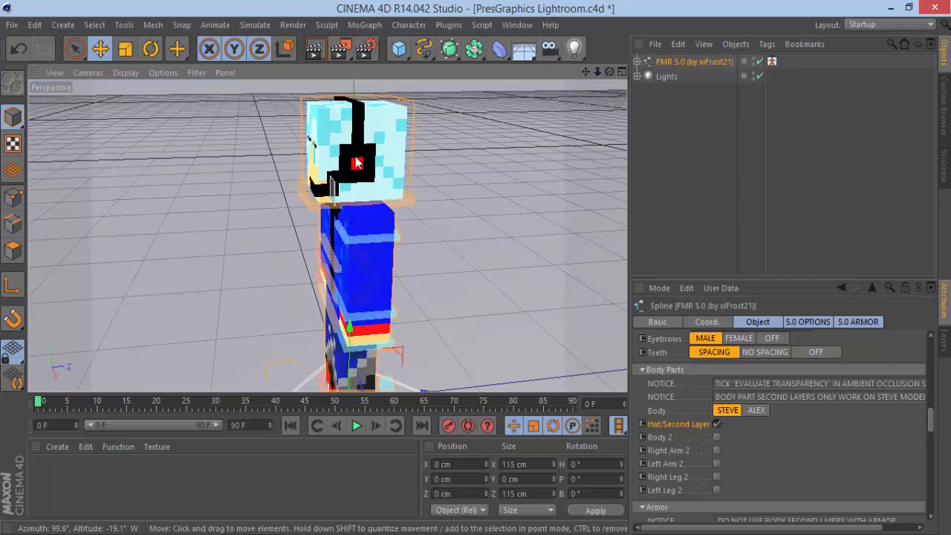
scroll(356, 162, "up", 4)
scroll(356, 162, "down", 1)
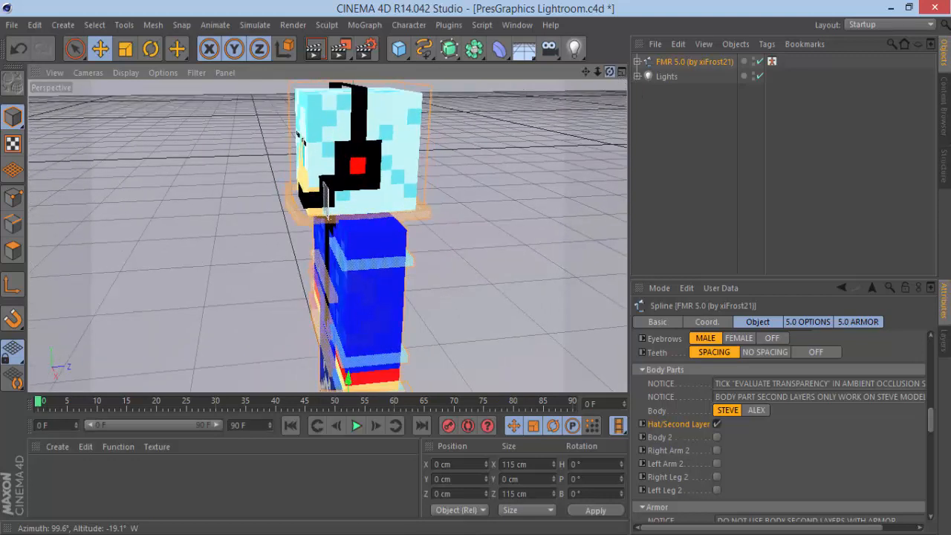
left_click_drag(609, 72, 3, 55)
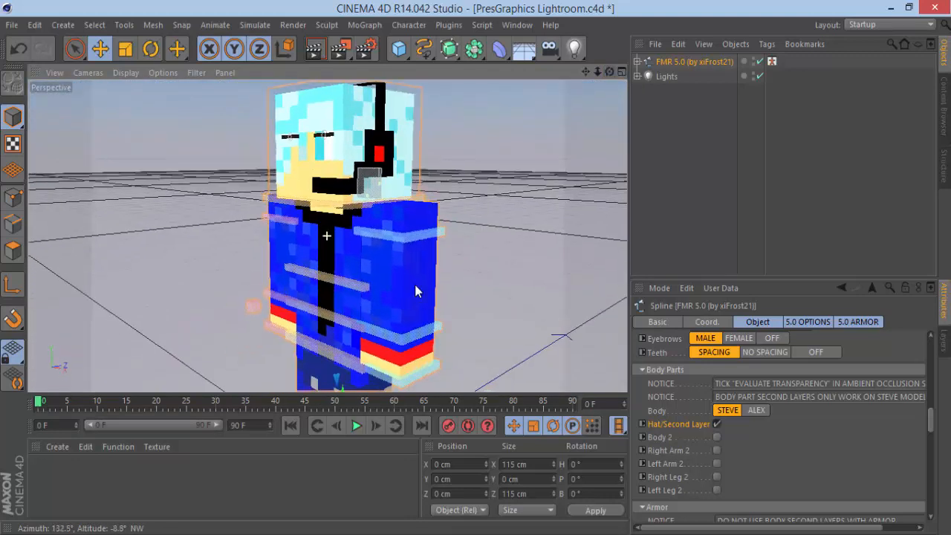
Activate the Live Selection tool and select the 5.0_Body layer in the scene's layer list
left_click(72, 50)
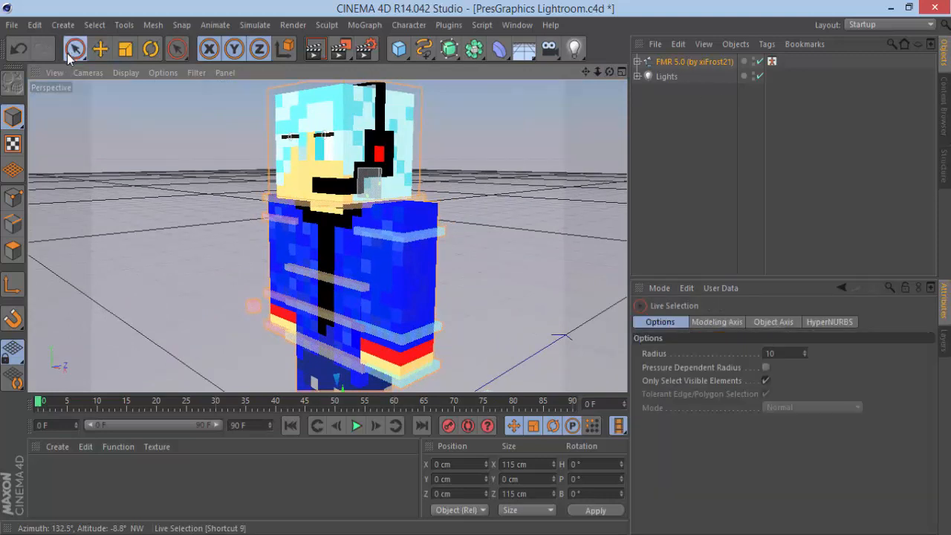
left_click(943, 342)
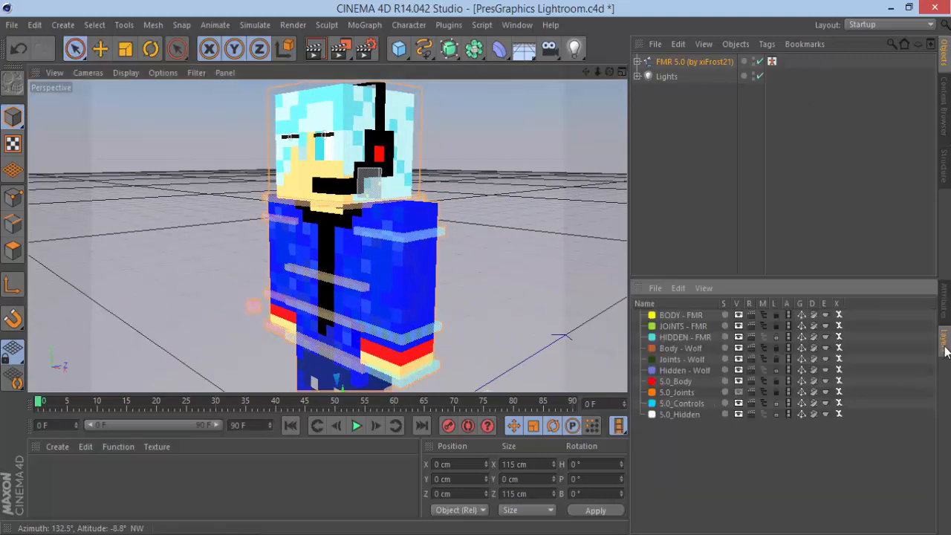
left_click(685, 381)
Select EXTRUDE_meshHat inside the FMR 5.0 rig's Head group and switch to polygon editing
left_click(636, 61)
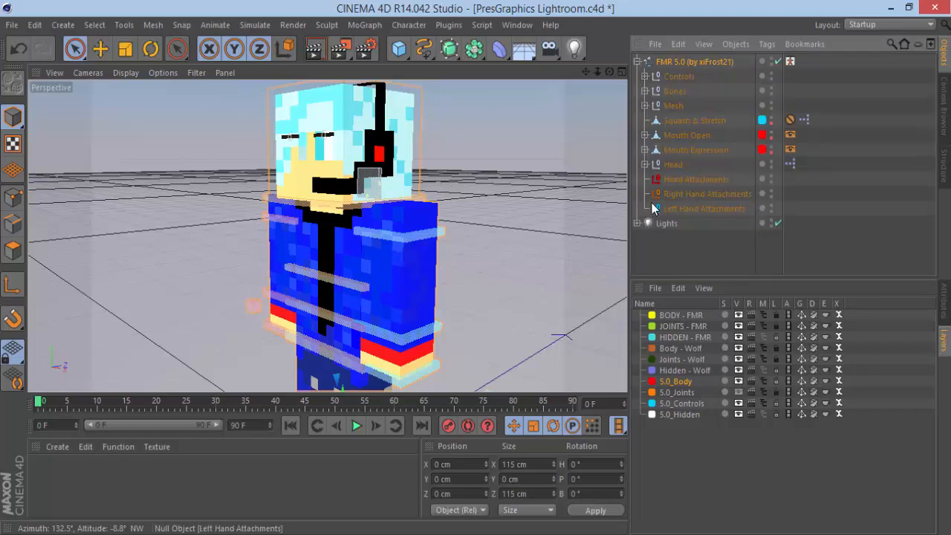
left_click(669, 163)
left_click(644, 164)
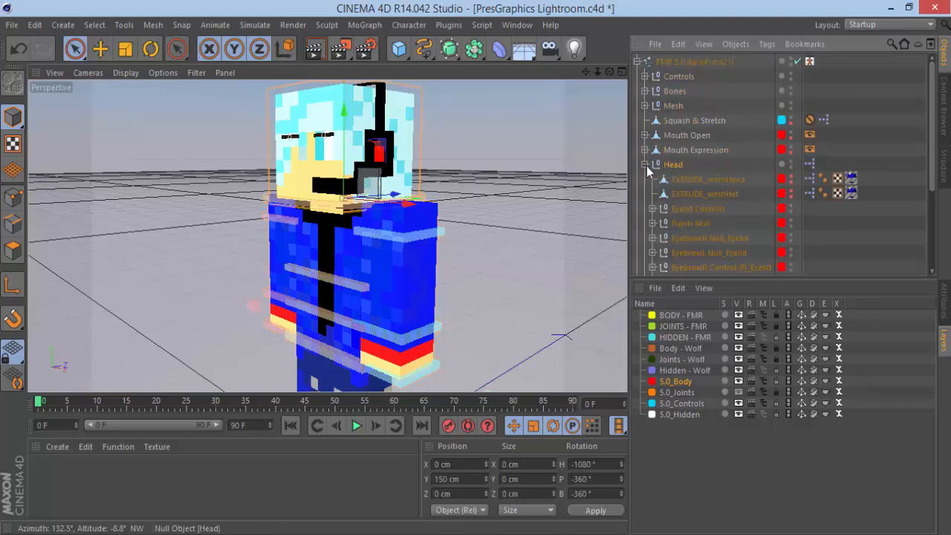
left_click(727, 193)
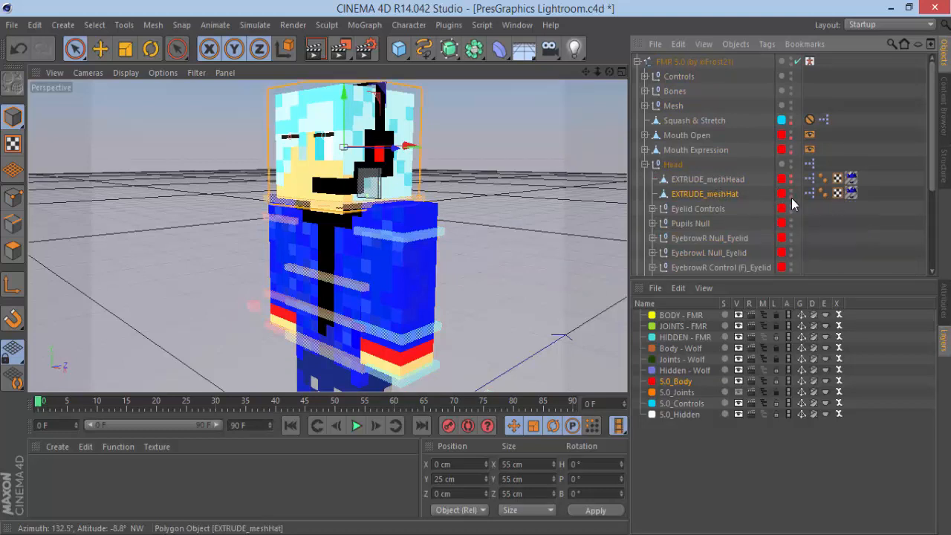
left_click(13, 253)
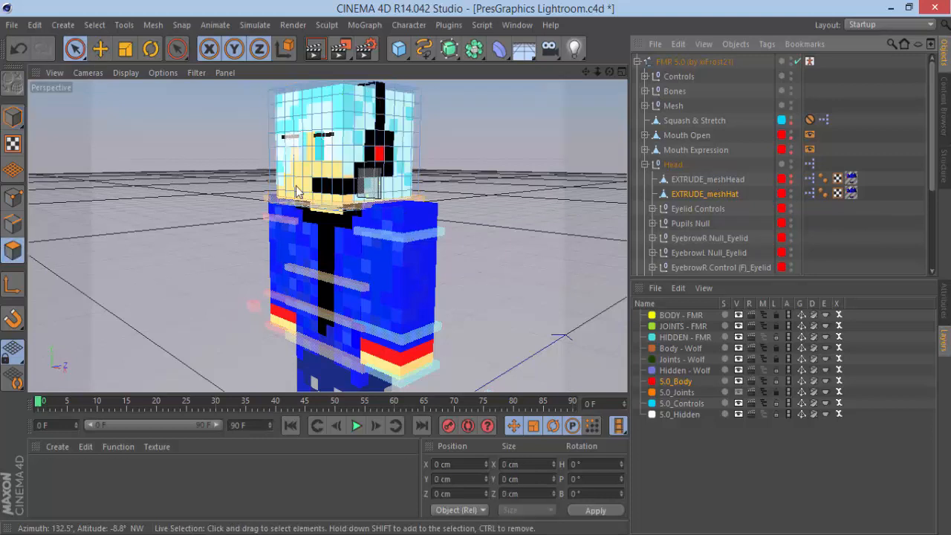
Select the black microphone polygons across the front corner of EXTRUDE_meshHat
scroll(348, 187, "up", 2)
scroll(348, 187, "up", 3)
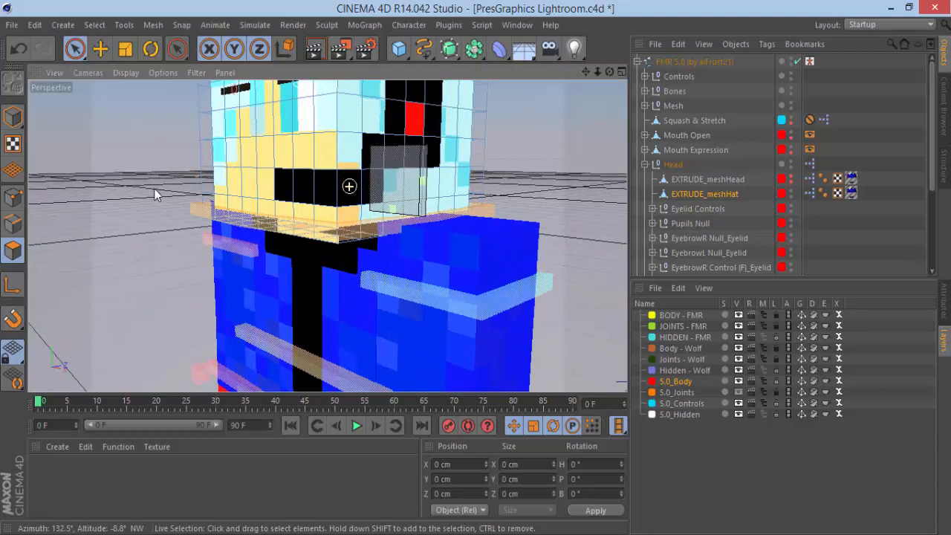
left_click(301, 187)
left_click_drag(301, 187, 370, 188)
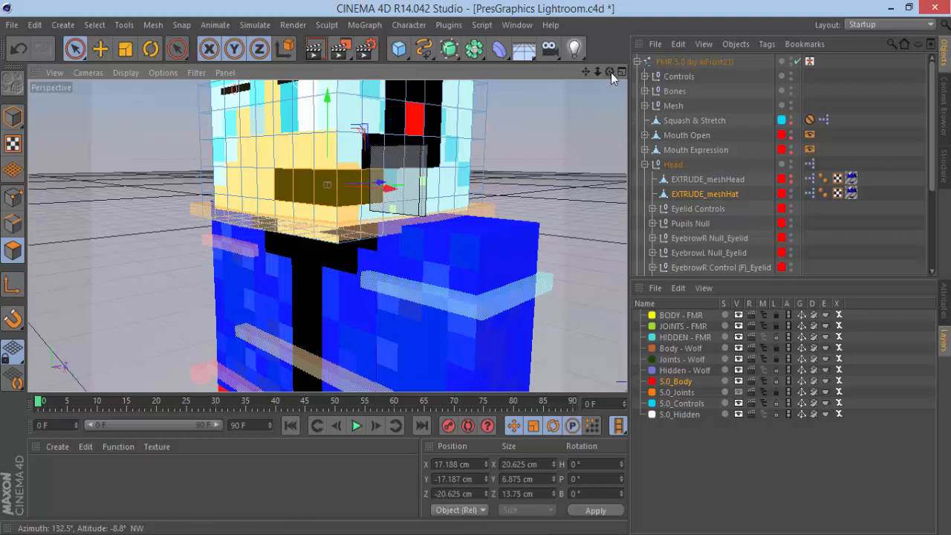
Add the microphone arm and lower earpiece polygons on the side of the head to the selection, and undo the stray extrusion
left_click_drag(609, 72, 534, 88)
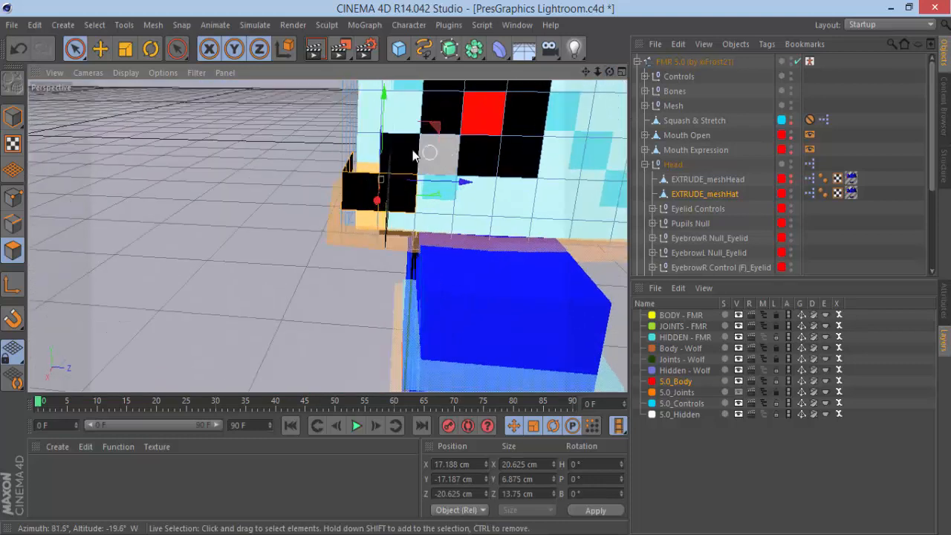
mouse_move(400, 152)
left_mouse_down()
mouse_move(424, 155)
mouse_move(453, 133)
mouse_move(513, 121)
left_mouse_up()
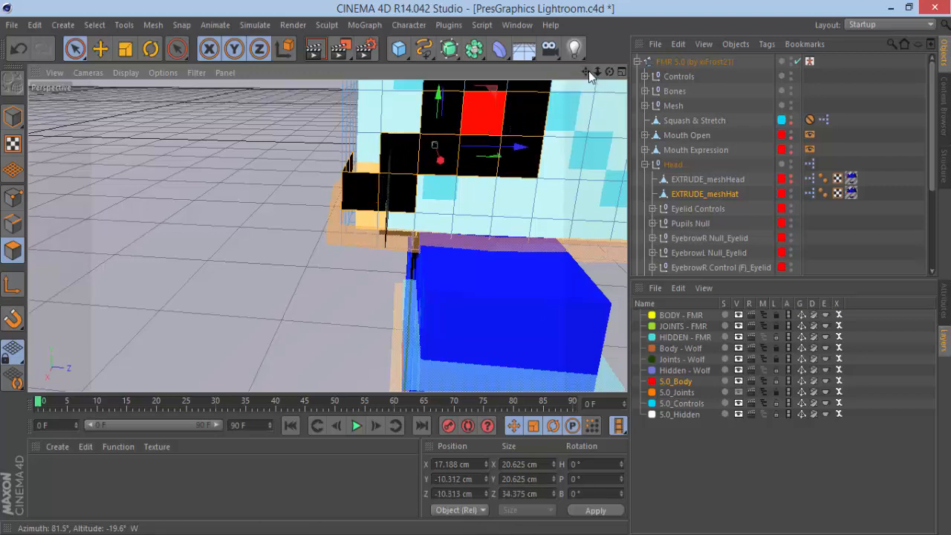
left_click_drag(586, 72, 526, 168)
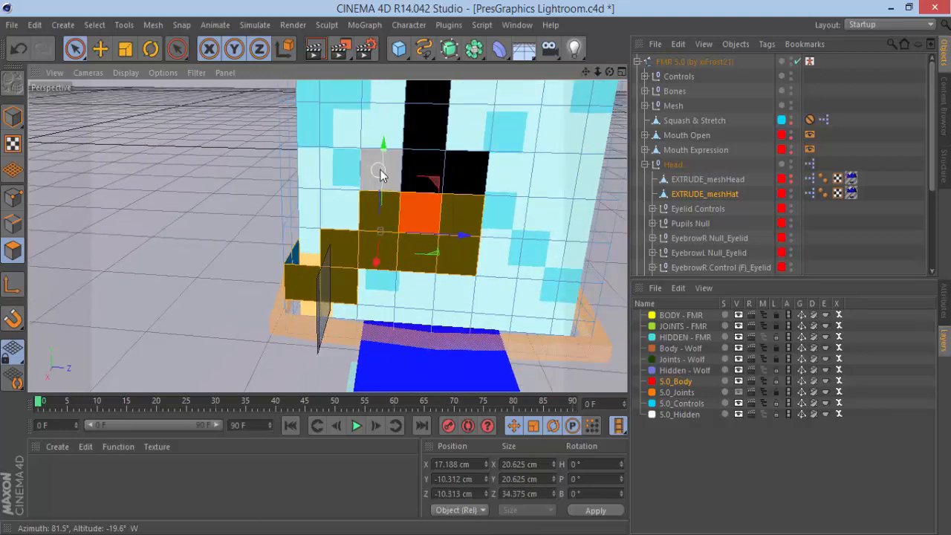
left_click_drag(382, 172, 435, 171, "ctrl")
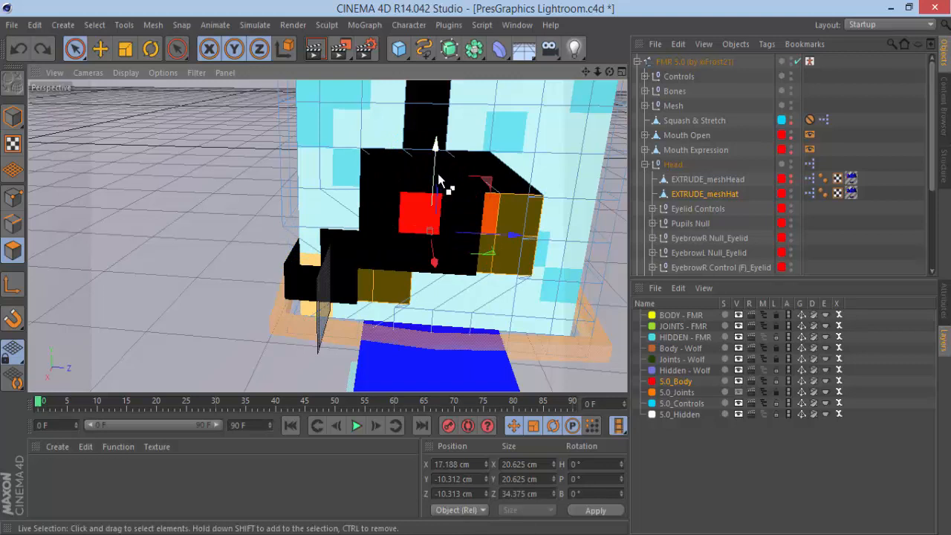
key("ctrl+z")
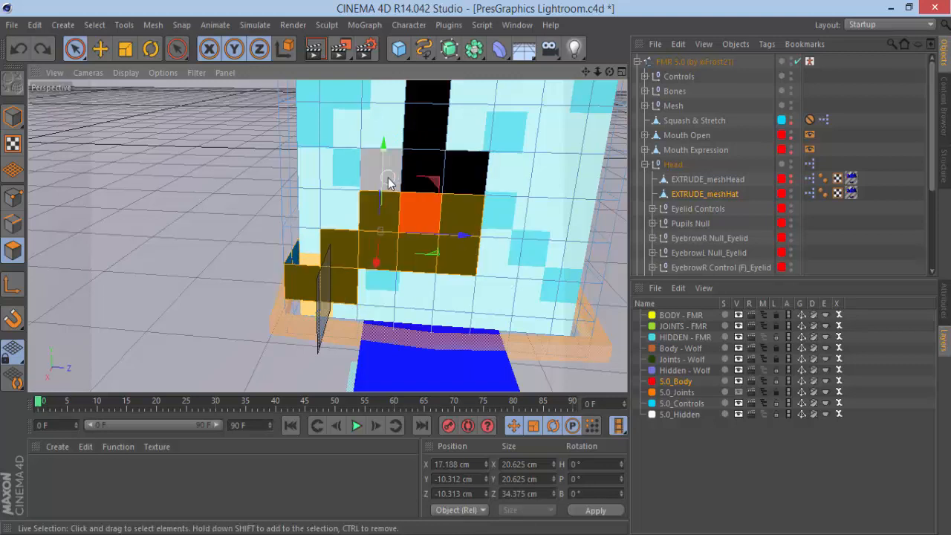
Add the upper earpiece polygons and the black headband up the side and onto the top of the head to the selection
left_click_drag(395, 177, 446, 185, "shift")
left_click_drag(427, 142, 428, 91, "shift")
left_click_drag(586, 73, 540, 237)
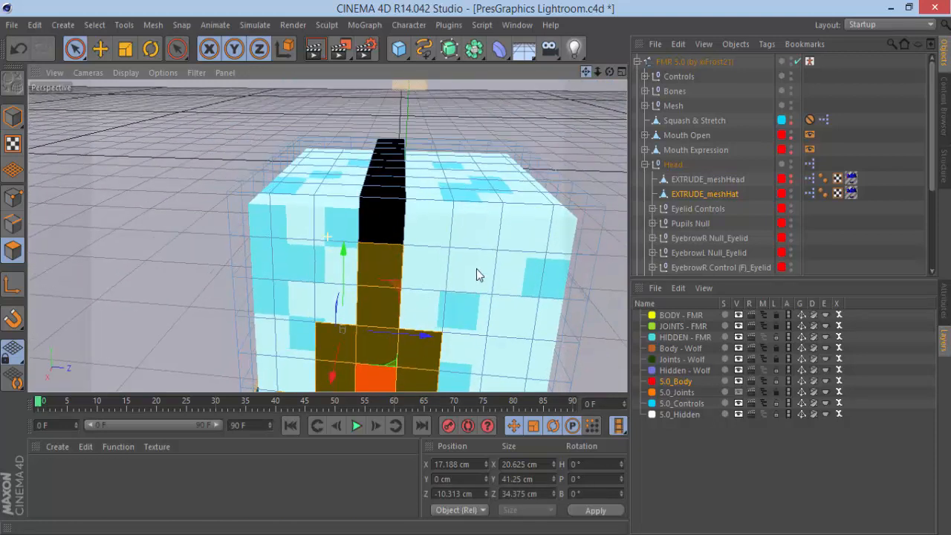
left_click_drag(609, 71, 388, 216)
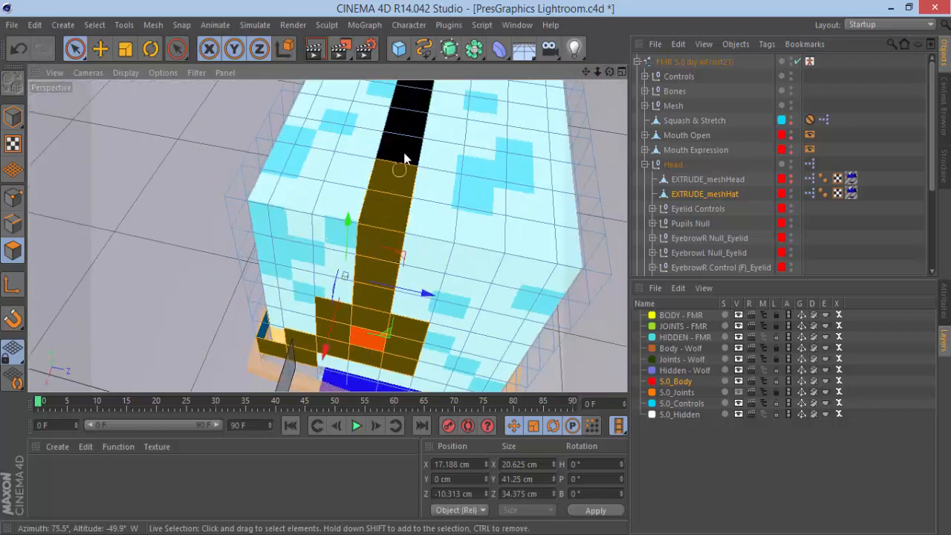
left_click_drag(405, 158, 415, 106, "shift")
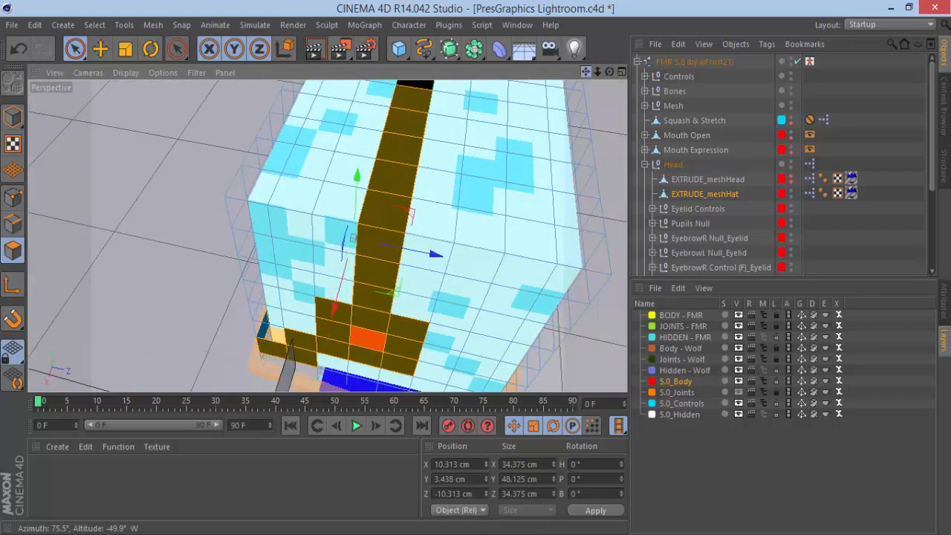
Add the remaining headband polygons and the whole earpiece on the opposite side of the head to the selection
left_click_drag(586, 72, 486, 195)
mouse_move(610, 72)
left_mouse_down()
mouse_move(438, 100)
mouse_move(609, 68)
left_mouse_up()
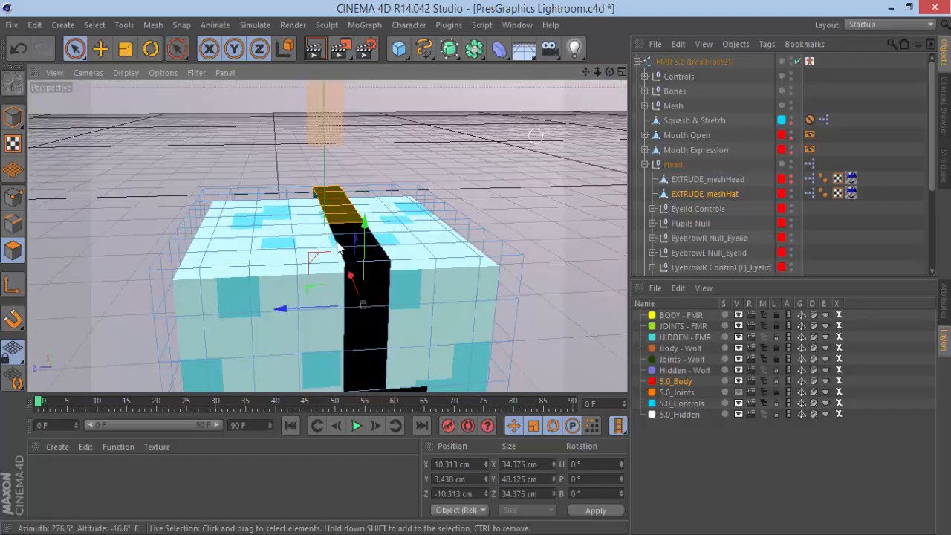
left_click(344, 223, "shift")
left_click(346, 231, "shift")
left_click(358, 271, "shift")
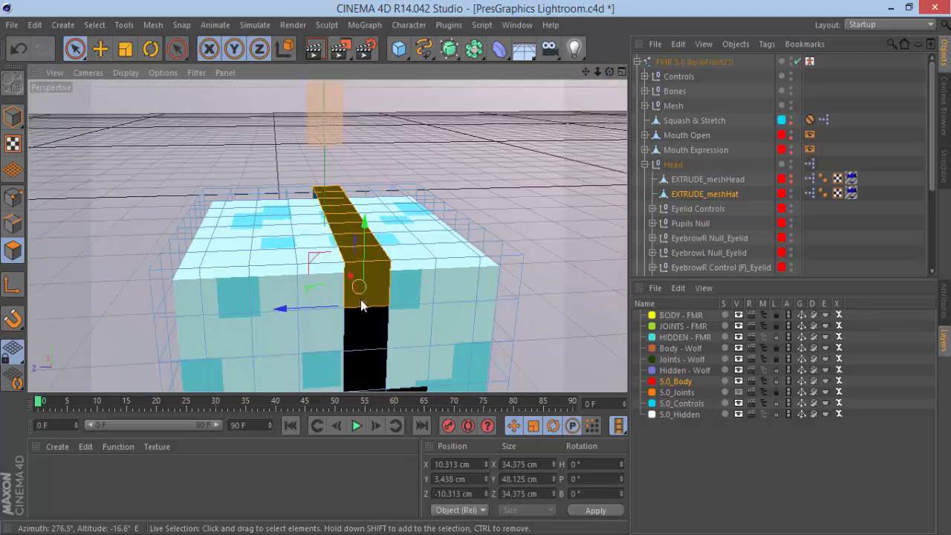
left_click(364, 327, "shift")
left_click_drag(589, 71, 600, 2)
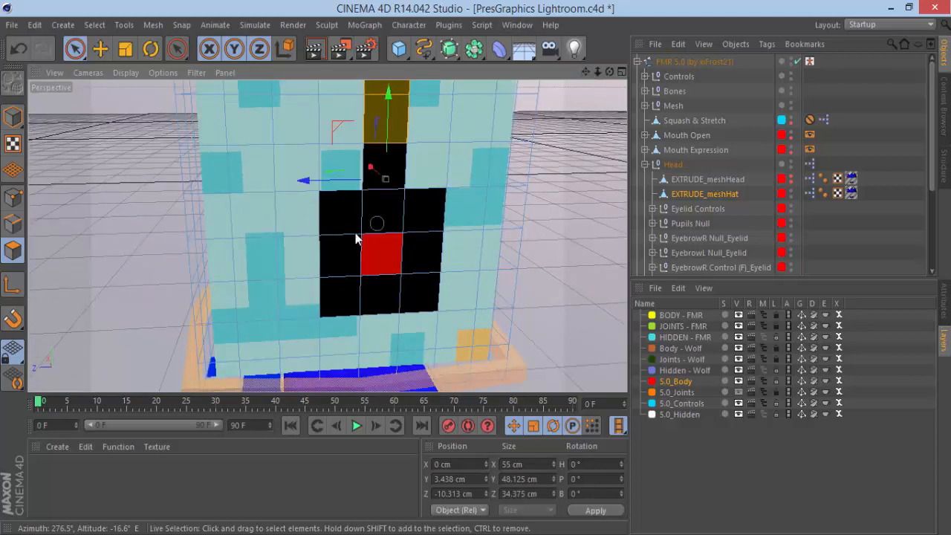
mouse_move(361, 238)
left_mouse_down("shift")
mouse_move(382, 201)
mouse_move(434, 245)
mouse_move(405, 289)
mouse_move(340, 296)
left_mouse_up("shift")
Extrude the selected headset polygons outward with a 5 cm offset and a maximum angle of 89°
left_click_drag(609, 72, 424, 73)
scroll(634, 73, "down", 3)
scroll(596, 91, "down", 4)
scroll(596, 92, "down", 3)
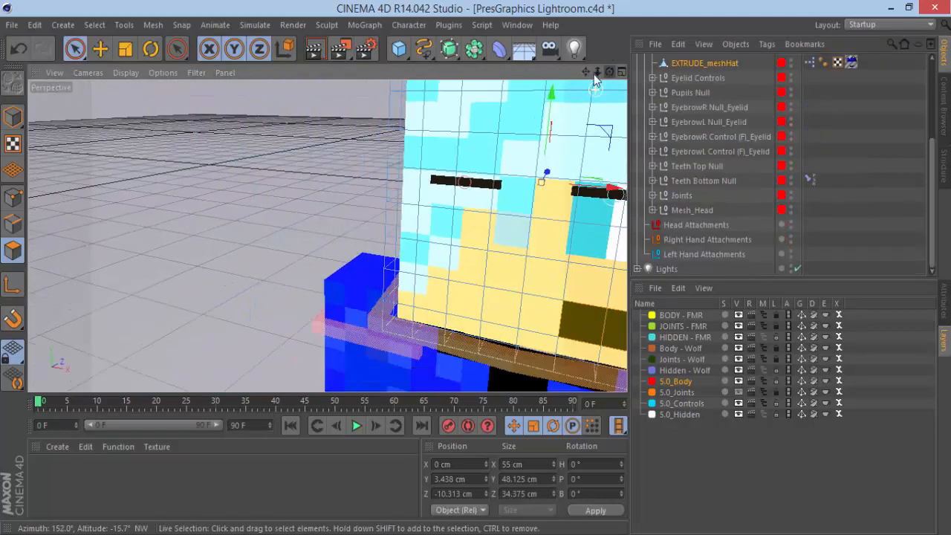
mouse_move(586, 71)
left_mouse_down()
mouse_move(428, 71)
mouse_move(619, 88)
mouse_move(714, 119)
mouse_move(631, 56)
mouse_move(593, 72)
mouse_move(550, 73)
mouse_move(610, 74)
mouse_move(647, 111)
mouse_move(615, 75)
mouse_move(587, 74)
left_mouse_up()
left_click(944, 305)
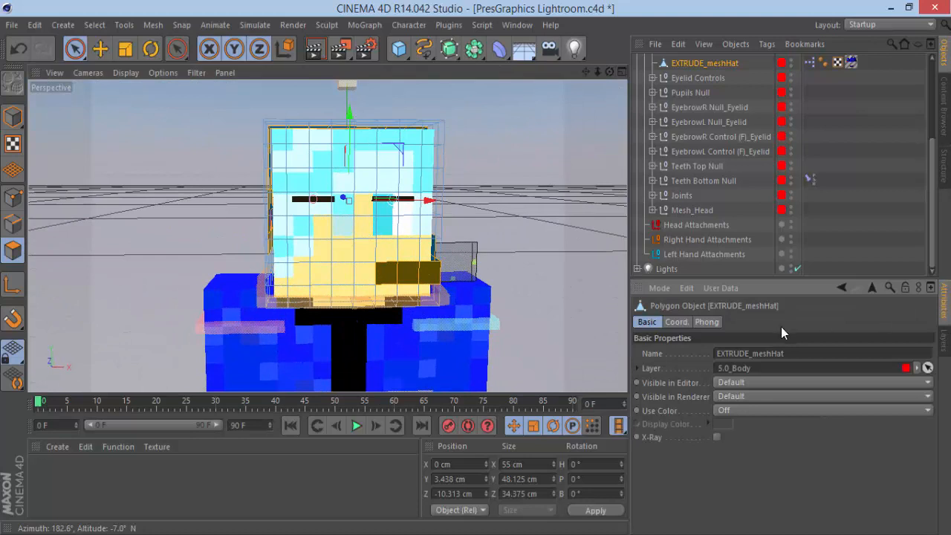
key("d")
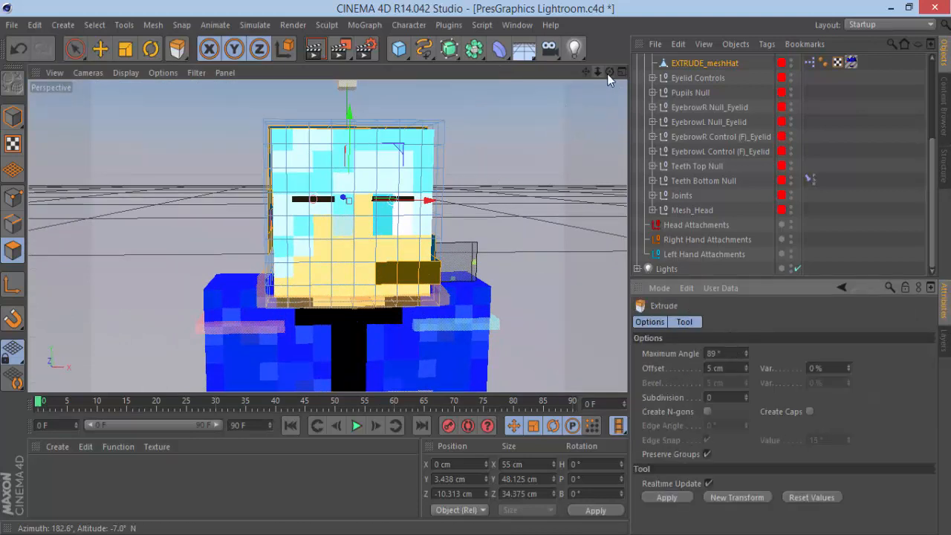
left_click_drag(608, 73, 568, 77)
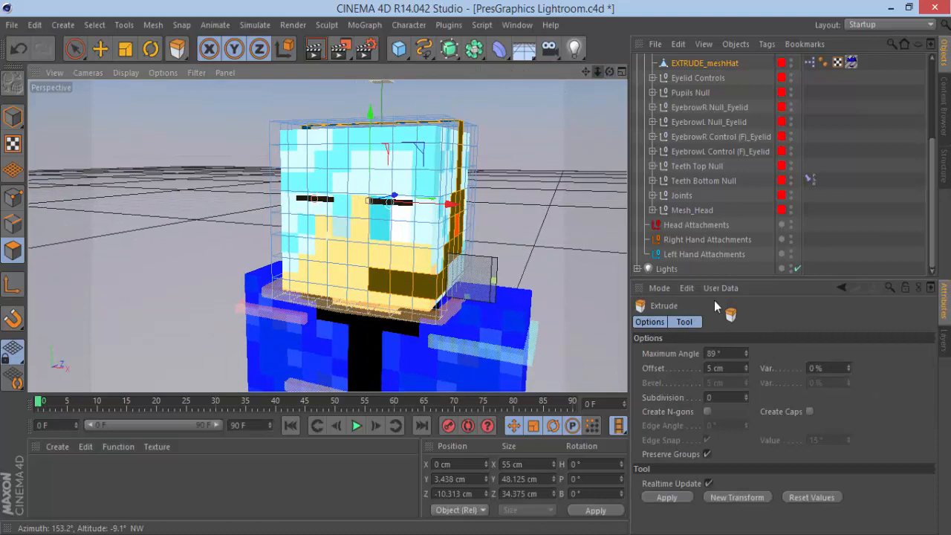
double_click(715, 353)
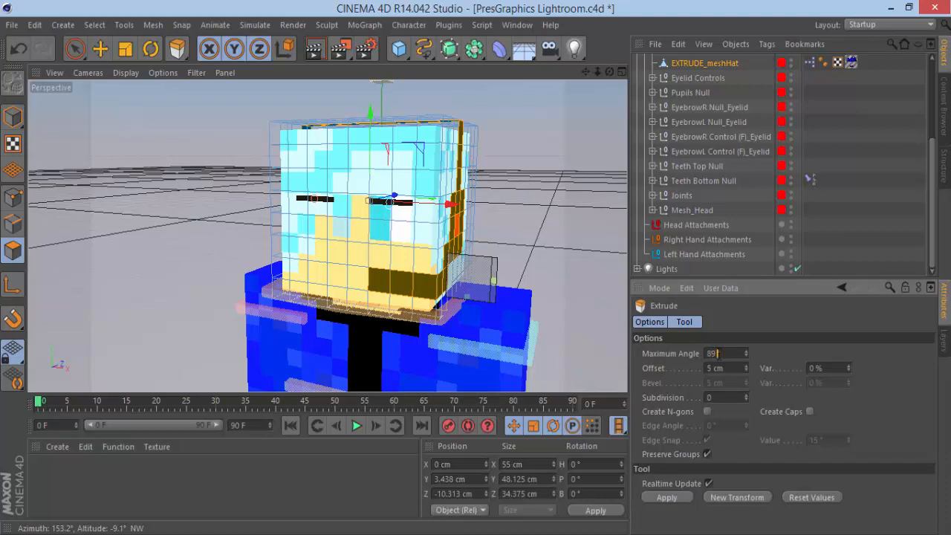
key("Return")
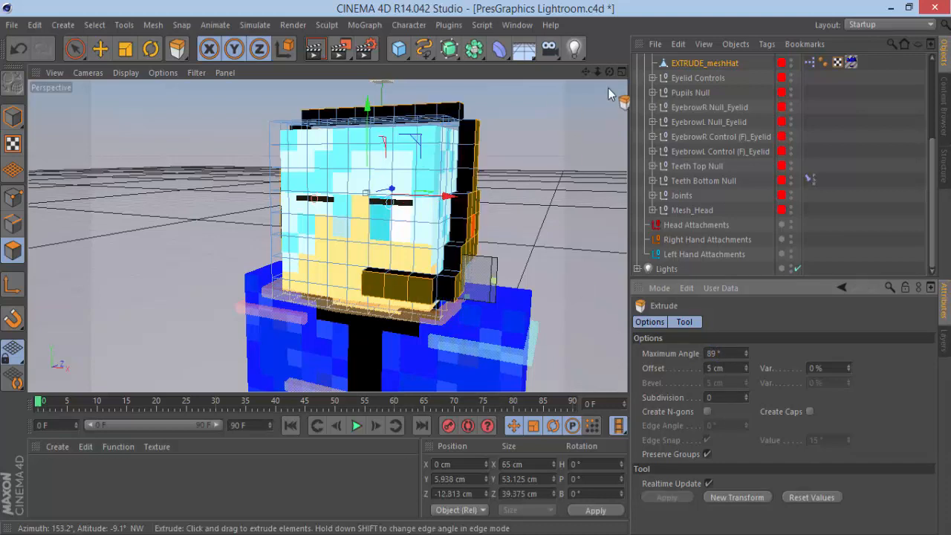
Set the headset extrusion's maximum angle to 91°
mouse_move(609, 72)
left_mouse_down()
mouse_move(660, 94)
mouse_move(612, 70)
left_mouse_up()
double_click(713, 354)
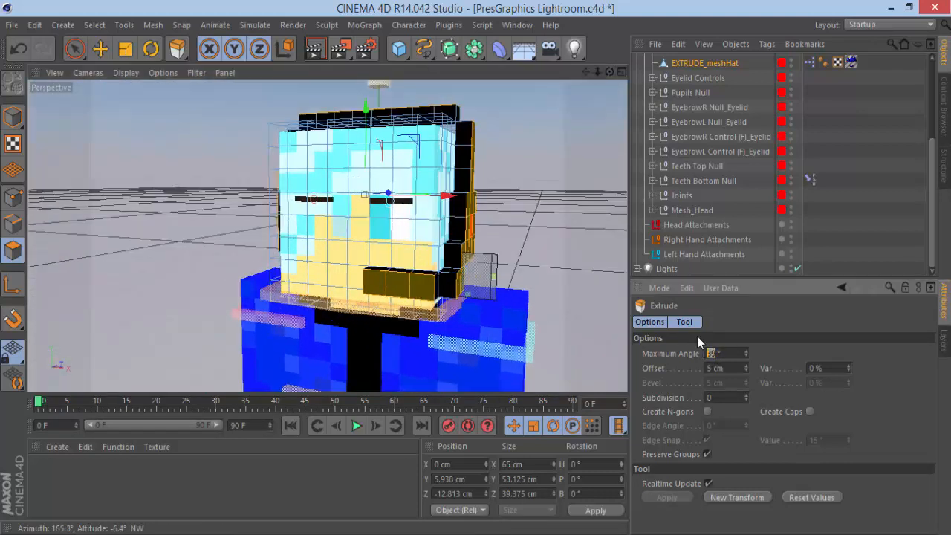
type("91")
key("Return")
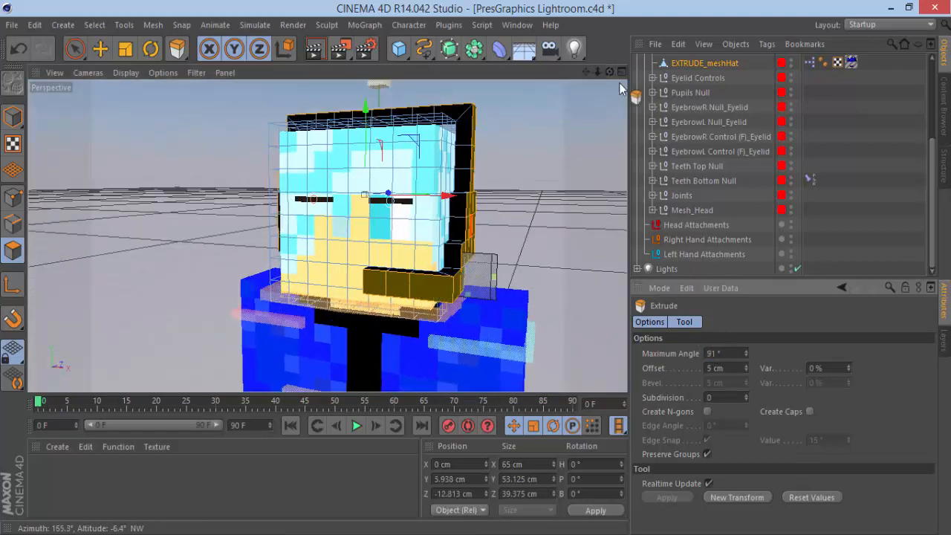
mouse_move(609, 71)
left_mouse_down()
mouse_move(528, 83)
mouse_move(688, 97)
mouse_move(666, 49)
mouse_move(583, 56)
mouse_move(583, 87)
mouse_move(597, 83)
left_mouse_up()
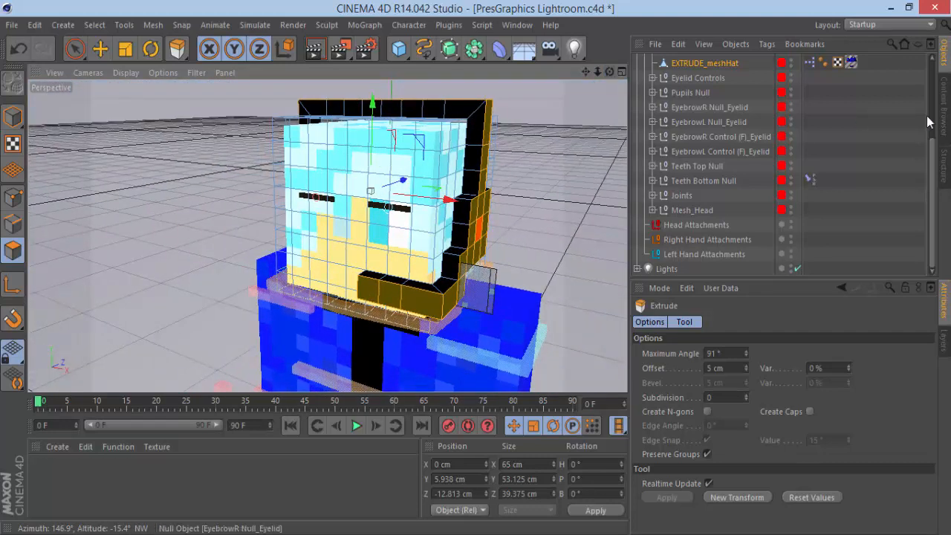
Lock the 5.0_Body layer and collapse the FMR 5.0 rig's hierarchy
left_click(945, 340)
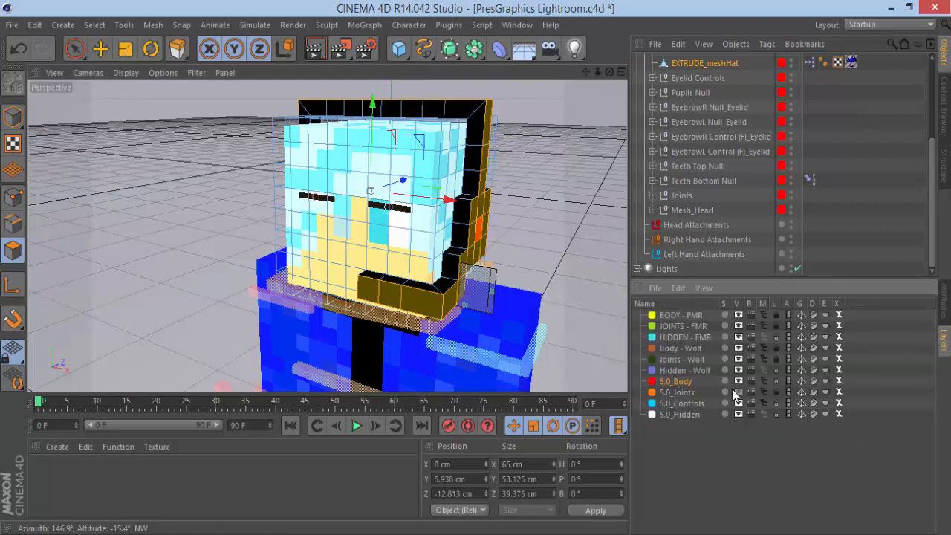
left_click(776, 381)
scroll(673, 67, "up", 5)
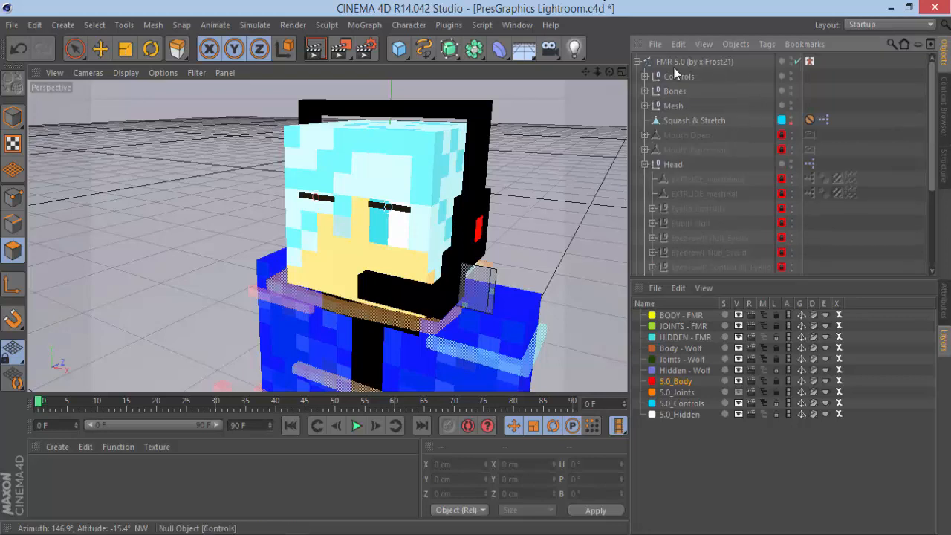
left_click(636, 62)
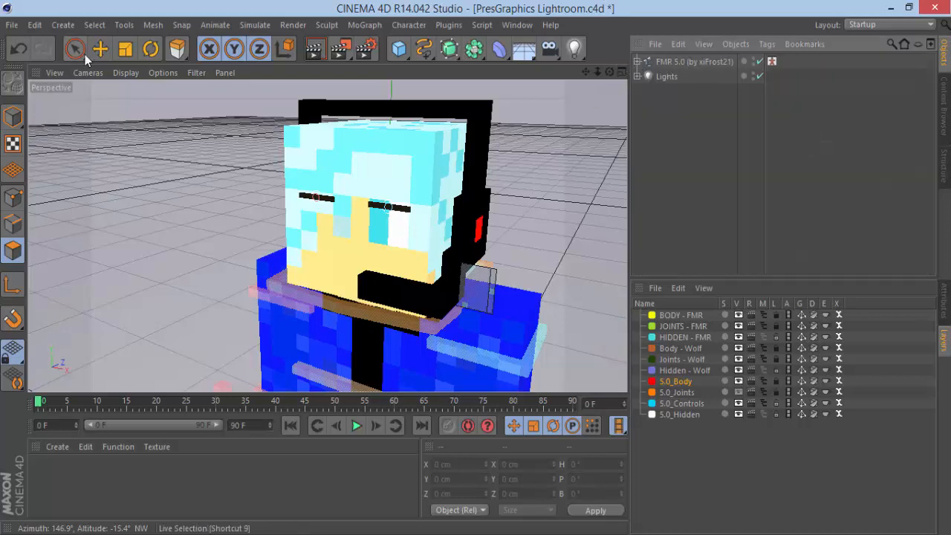
Activate the Move tool in Model mode and select the FMR 5.0 rig to display its arm and leg options
left_click(108, 51)
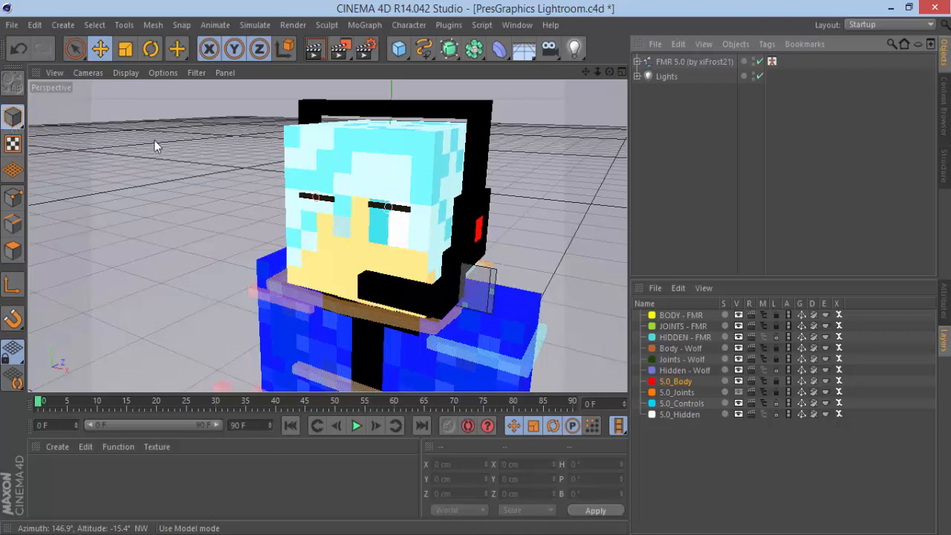
left_click_drag(609, 71, 418, 191)
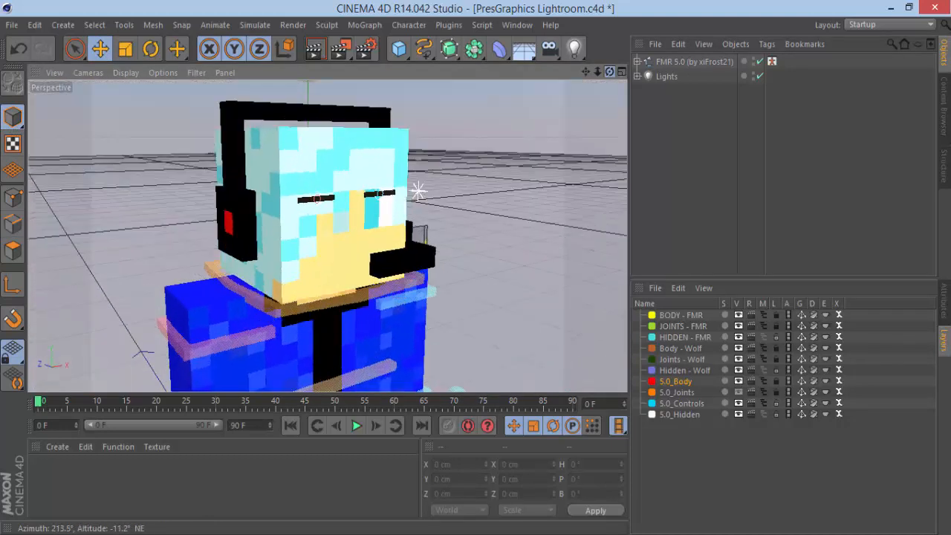
scroll(220, 377, "down", 5)
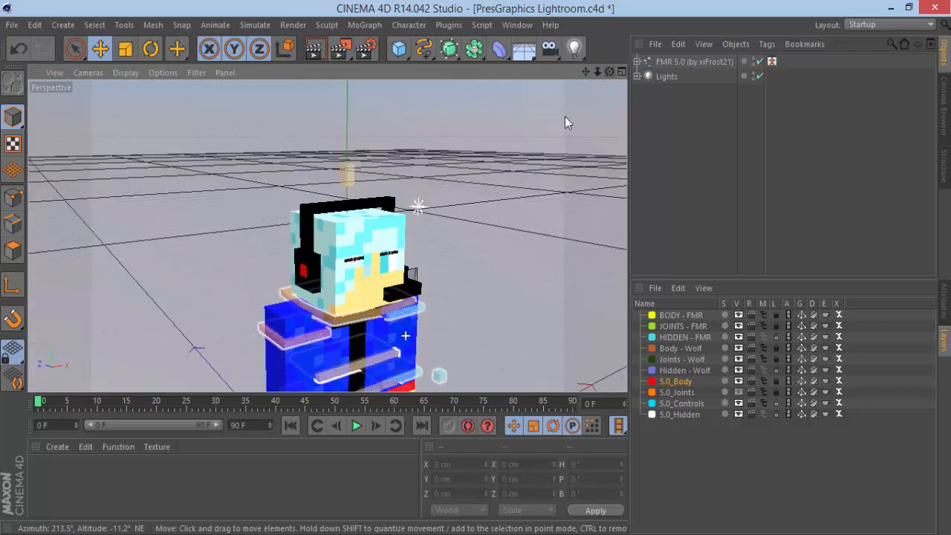
left_click(658, 77)
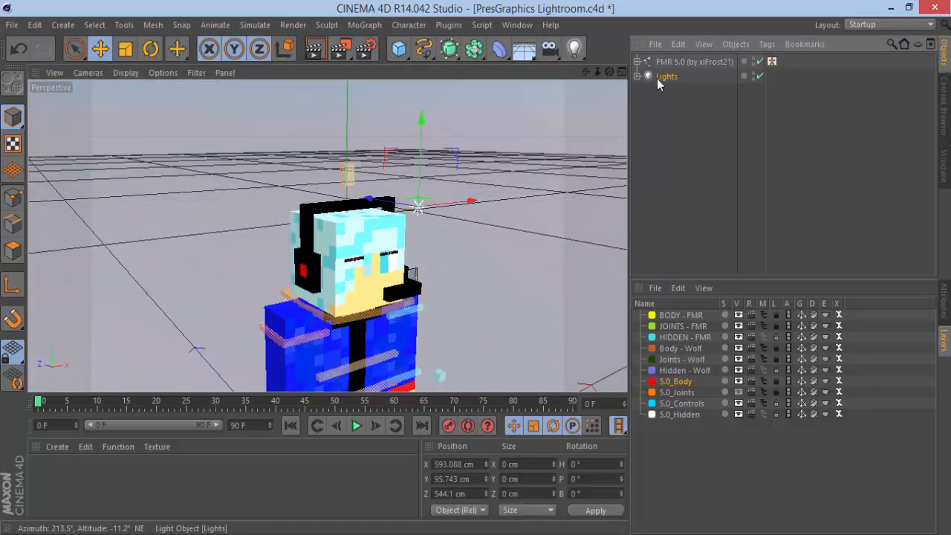
mouse_move(610, 73)
left_mouse_down()
mouse_move(565, 75)
mouse_move(611, 72)
mouse_move(594, 74)
mouse_move(609, 78)
mouse_move(596, 78)
mouse_move(599, 104)
mouse_move(597, 77)
mouse_move(622, 83)
left_mouse_up()
scroll(555, 297, "up", 2)
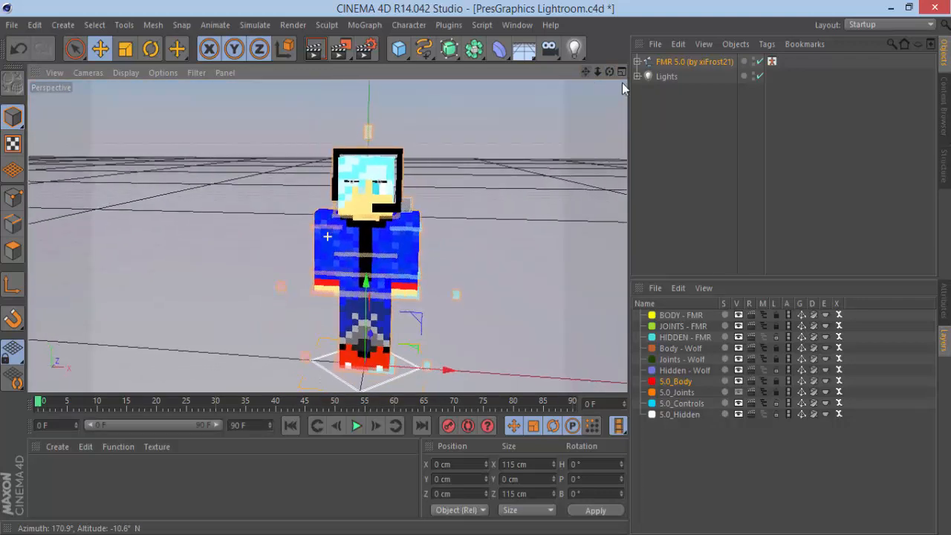
left_click(946, 318)
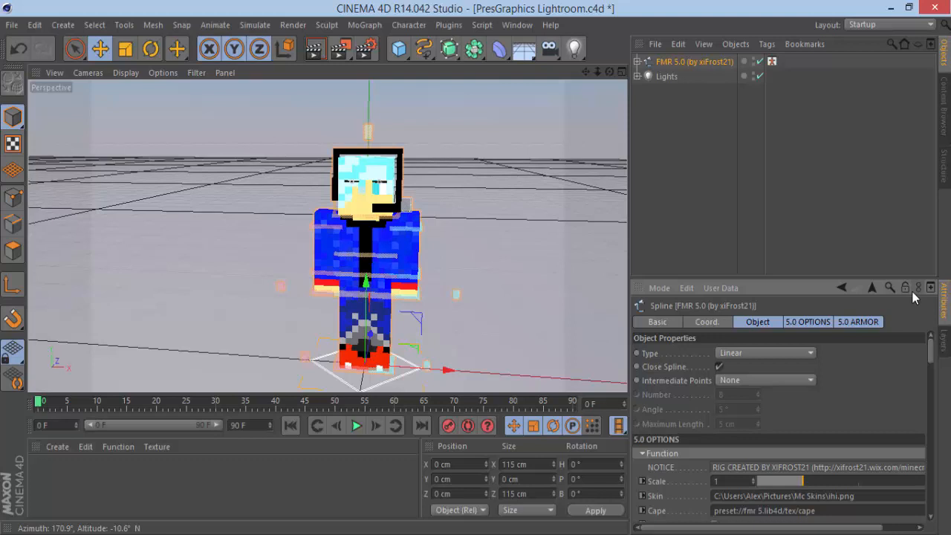
left_click(933, 375)
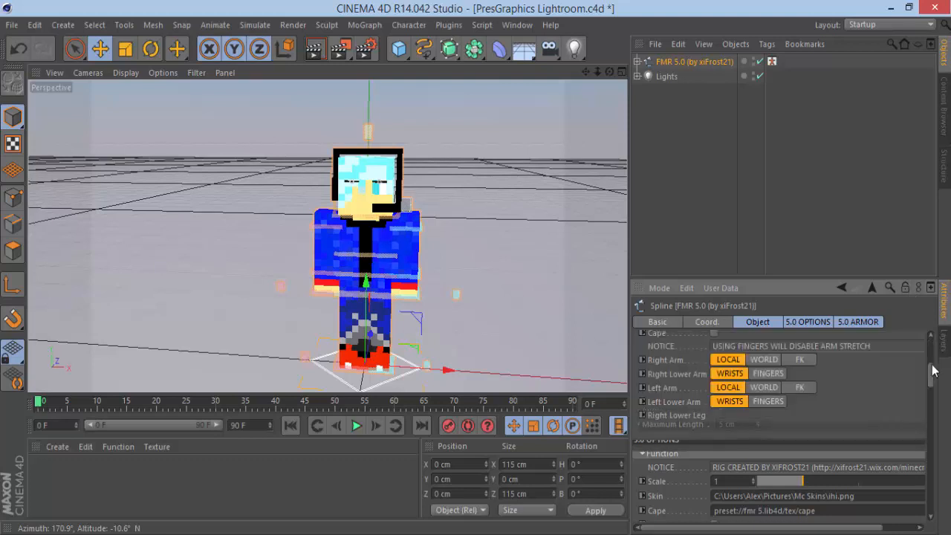
scroll(932, 375, "up", 1)
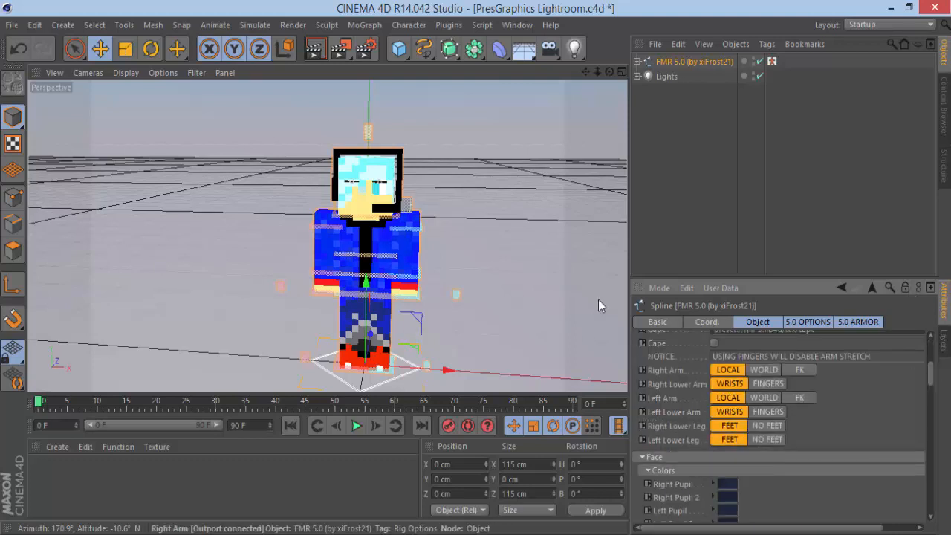
Try moving the left shoulder control controlArmL down about 5.5 cm, and undo the move
scroll(443, 241, "up", 1)
scroll(421, 247, "up", 1)
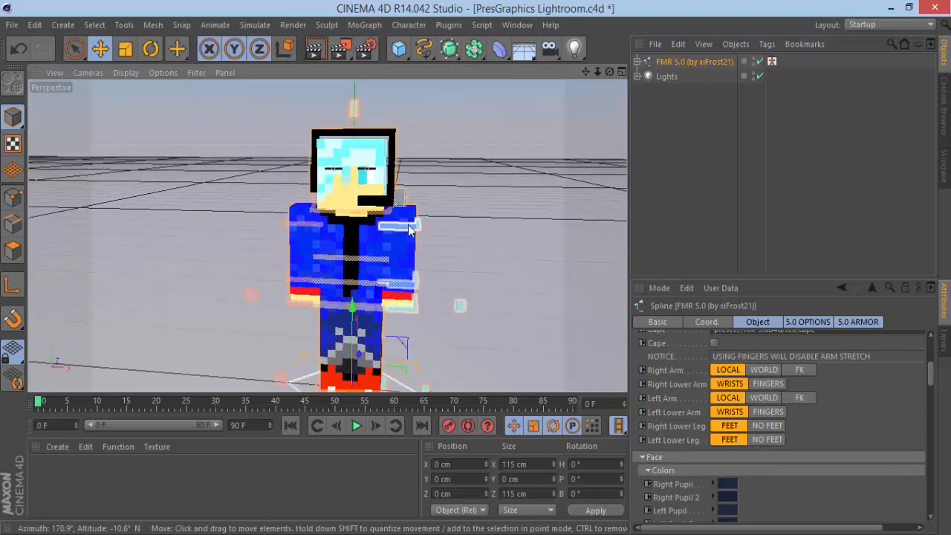
left_click(409, 229)
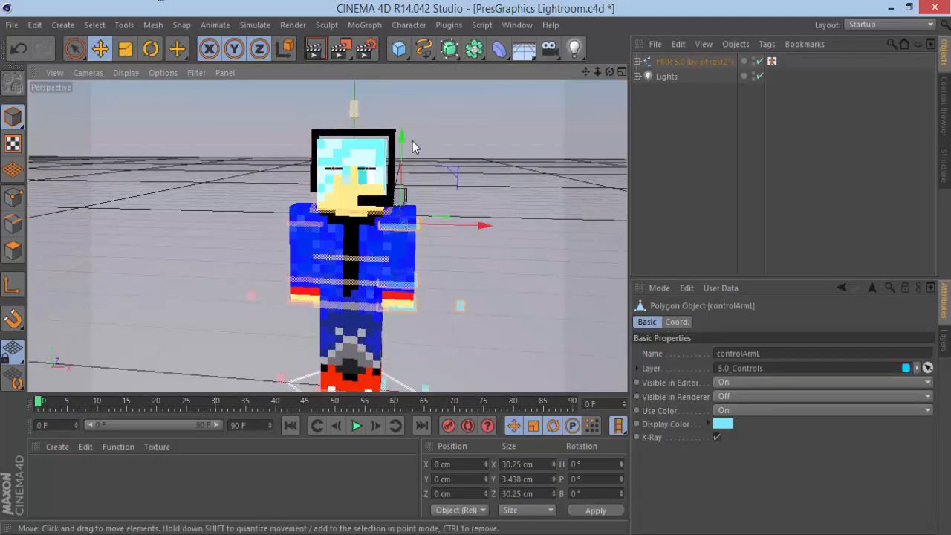
left_click_drag(404, 139, 404, 147)
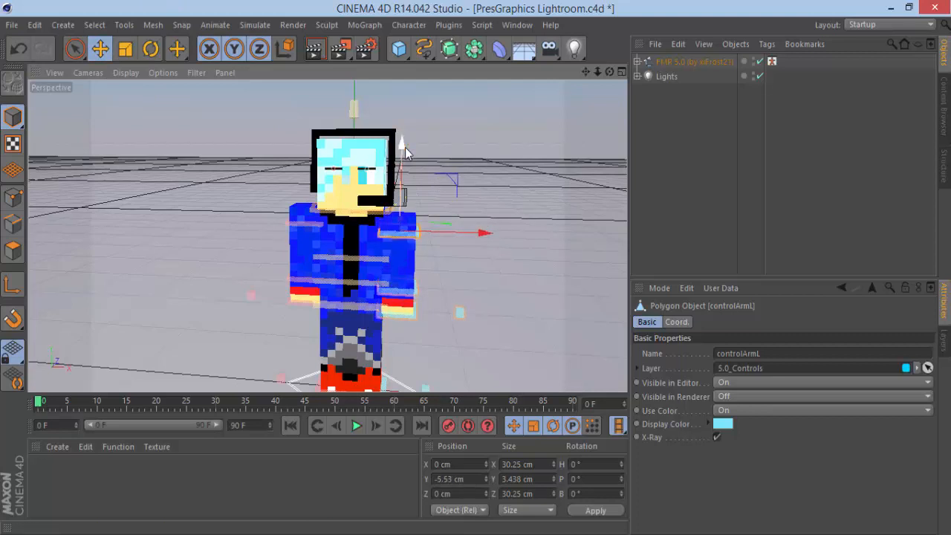
key("ctrl+z")
Raise the left wrist control goalArmL_L to about 9 cm in Y, bending the left arm
left_click_drag(608, 72, 349, 194)
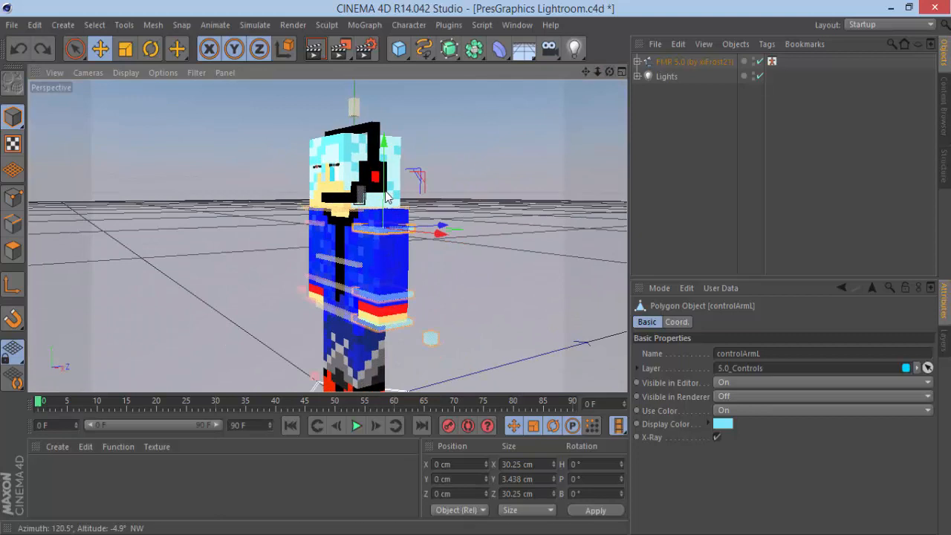
left_click(386, 329)
left_click_drag(379, 277, 397, 262)
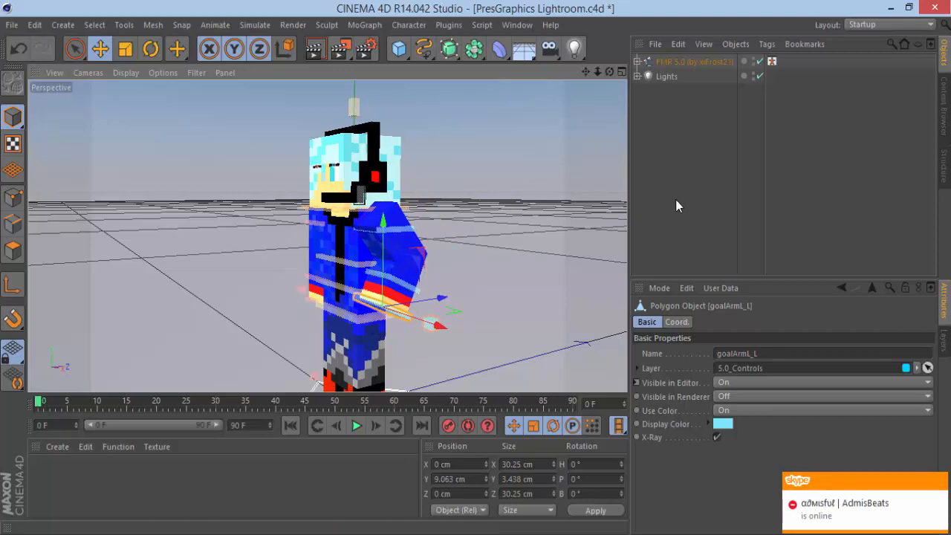
Rotate the left shoulder control to a pitch of about -50.3°, undo the stray rotation and deselect the control
left_click(407, 235)
key("r")
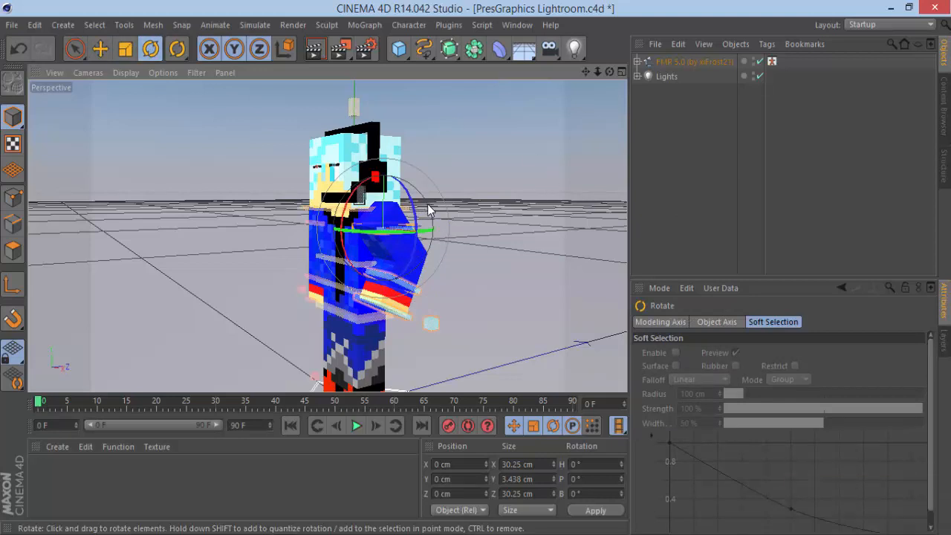
left_click_drag(434, 212, 435, 245)
key("ctrl+z")
left_click_drag(344, 222, 413, 231)
key("ctrl+z")
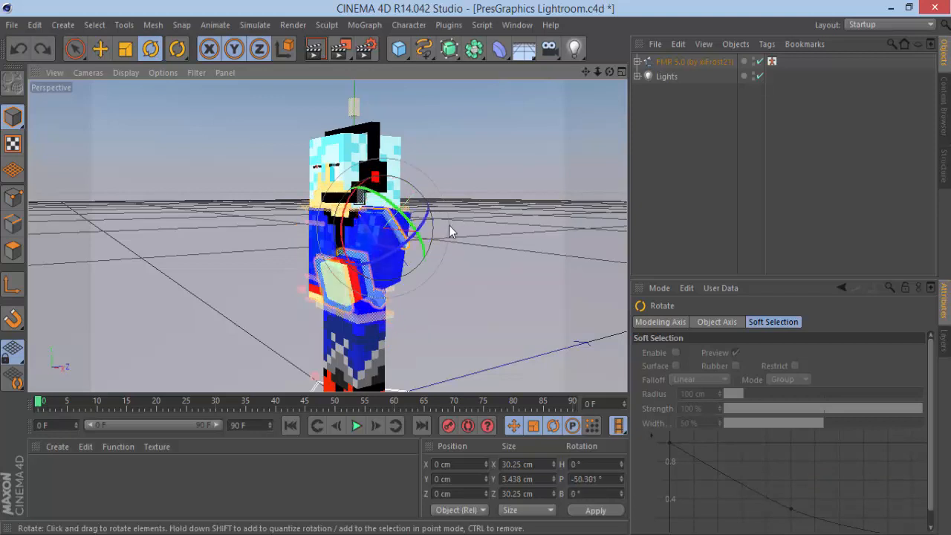
left_click(448, 225)
scroll(457, 225, "up", 5)
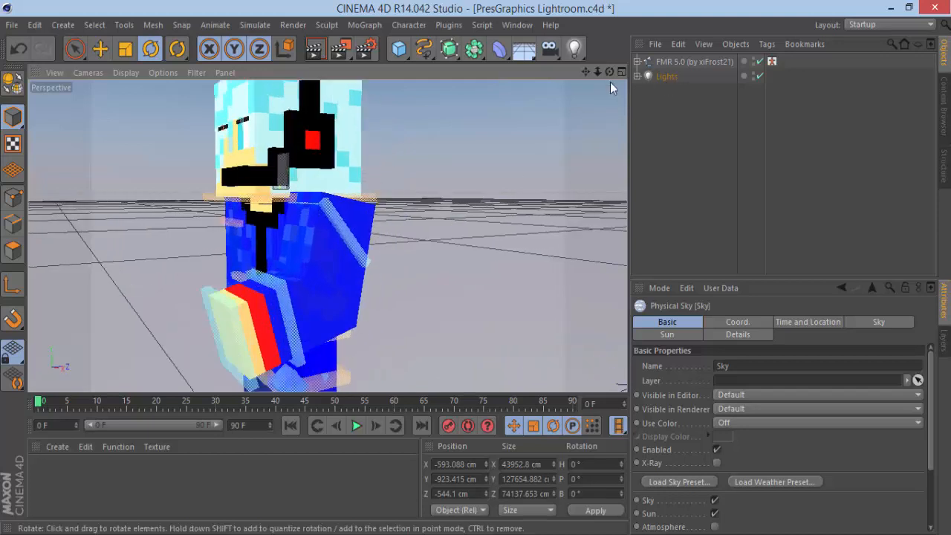
left_click_drag(609, 72, 655, 88)
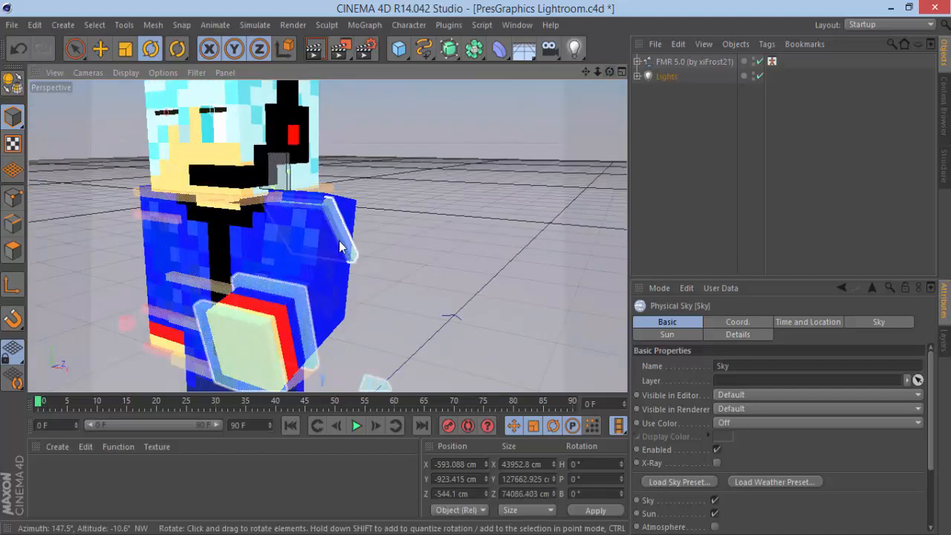
Rotate the left shoulder control controlArmL to about H -16.4°, P -33.2°, B -31.5°, swinging the arm outward, and deselect it
left_click(340, 243)
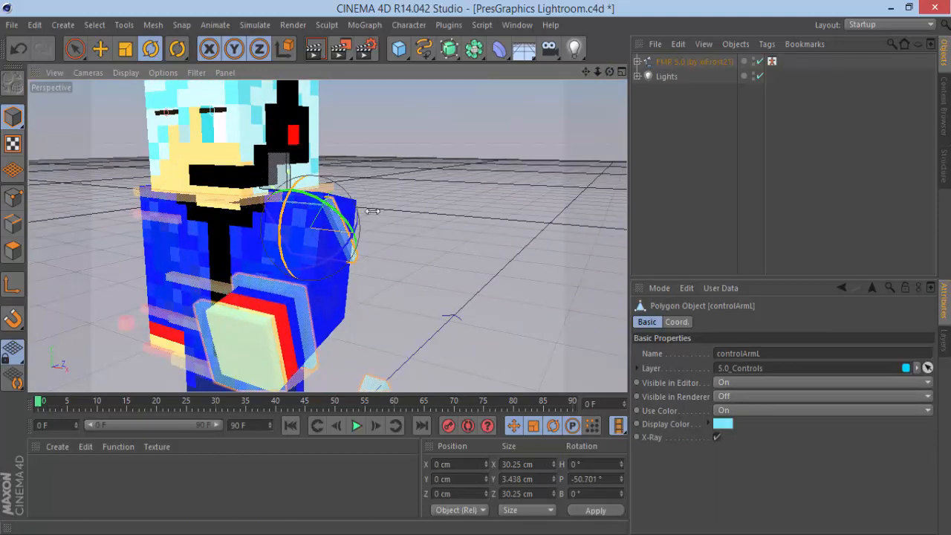
left_click_drag(372, 211, 385, 175)
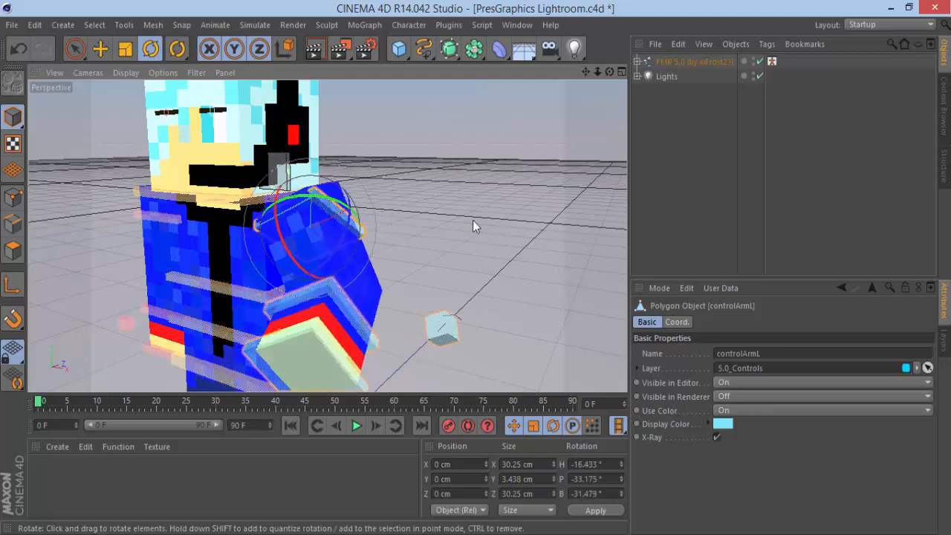
left_click(551, 155)
scroll(578, 116, "down", 4)
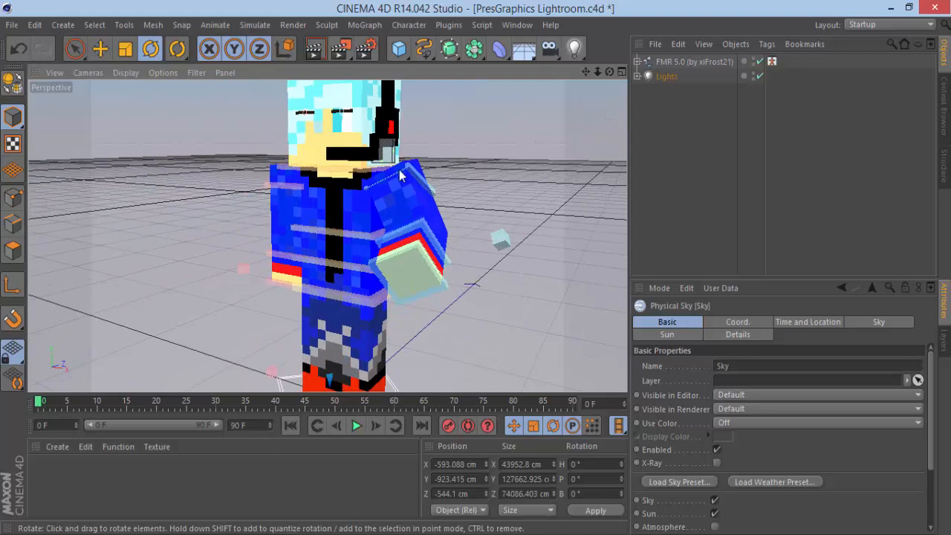
Rotate the left shoulder control again to bring the bent arm back in toward the front of the body, and deselect it
left_click(402, 170)
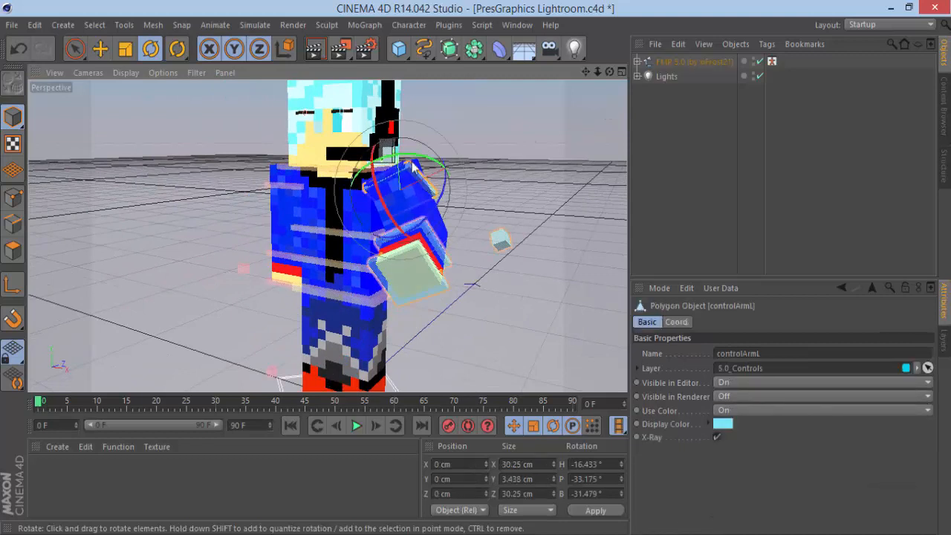
left_click_drag(414, 168, 518, 196)
left_click(607, 84)
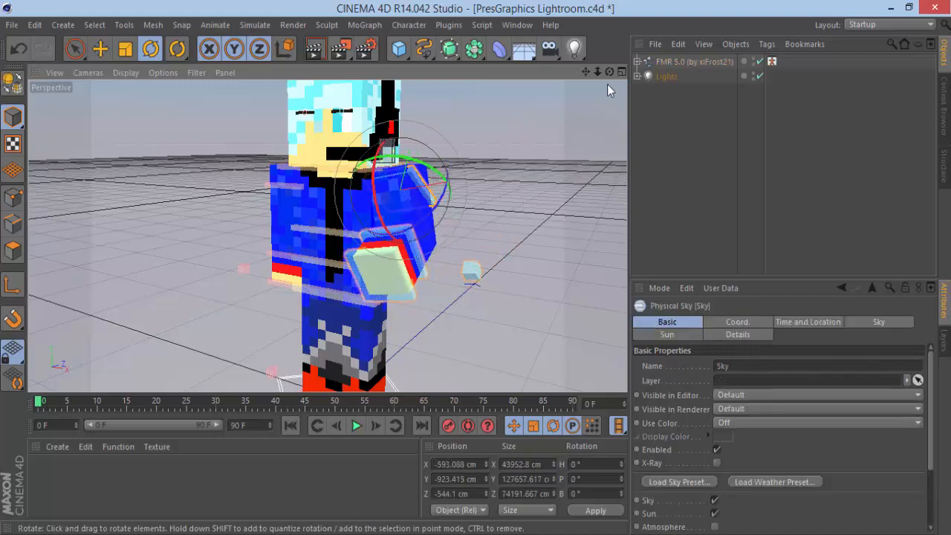
Raise the right wrist control goalArmR_L to about 16 cm in Y, bending the right arm
left_click_drag(610, 71, 583, 82)
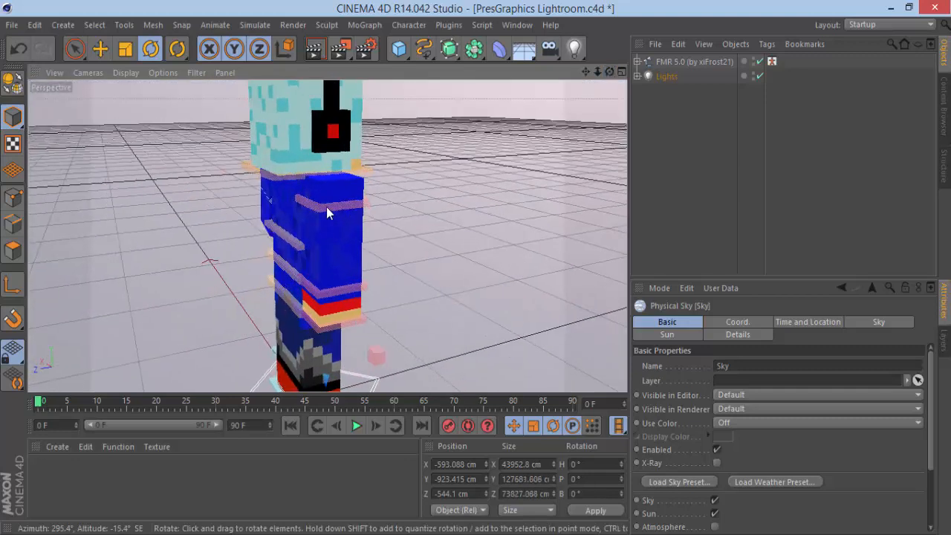
left_click(326, 207)
key("e")
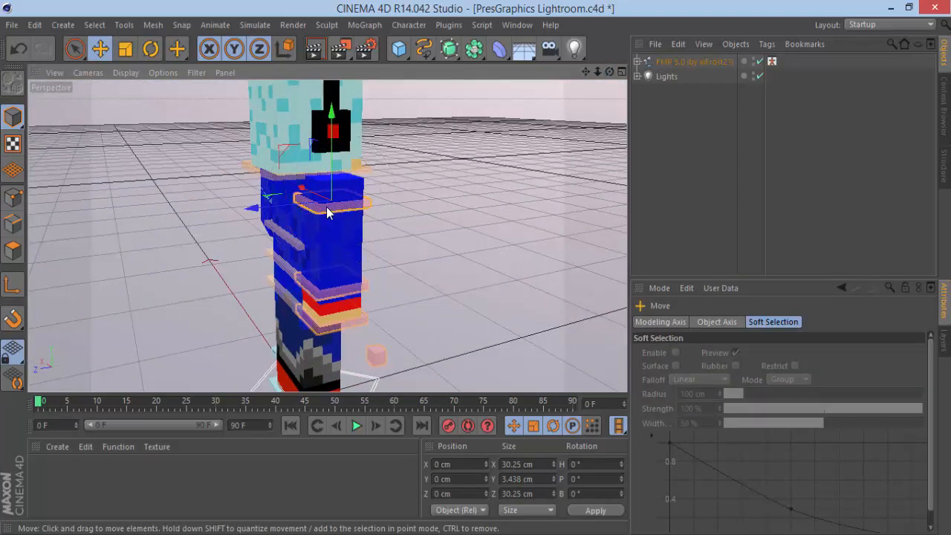
left_click(312, 333)
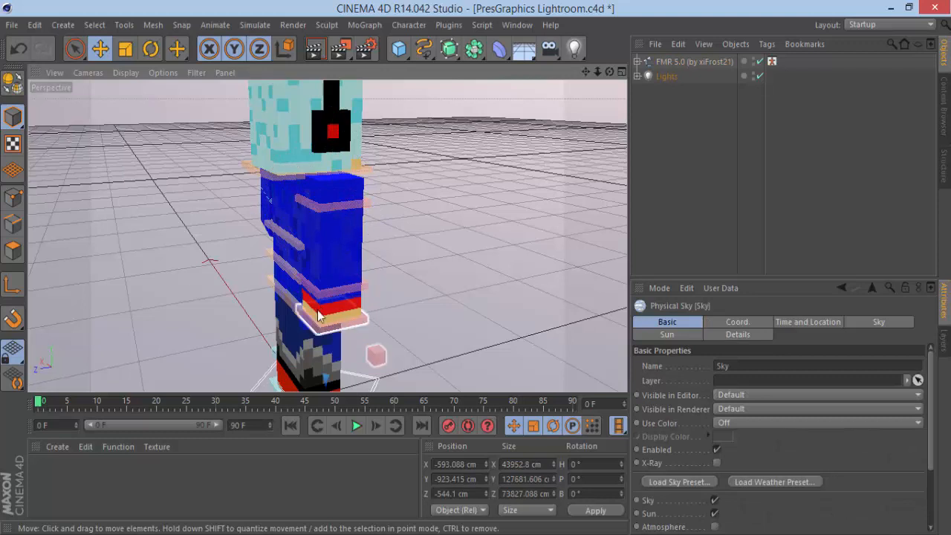
left_click(325, 332)
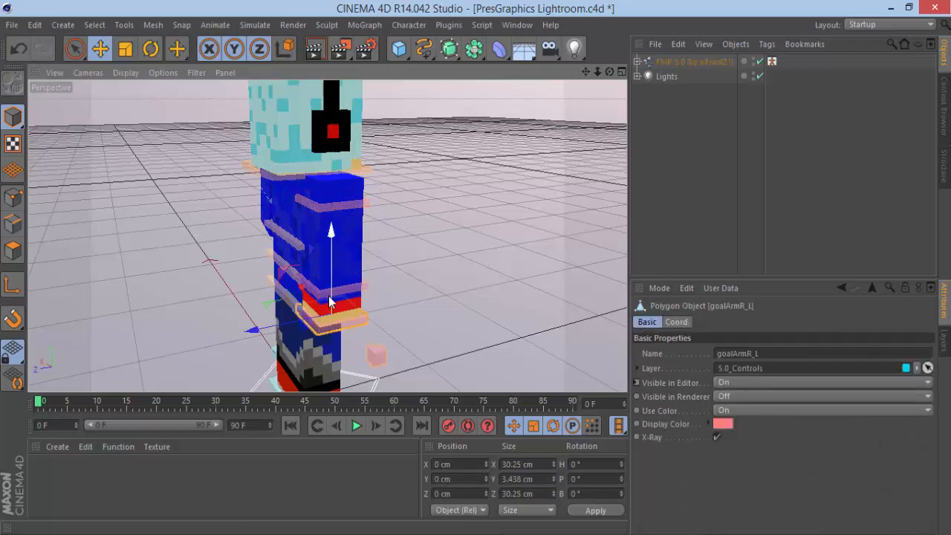
left_click_drag(330, 310, 332, 272)
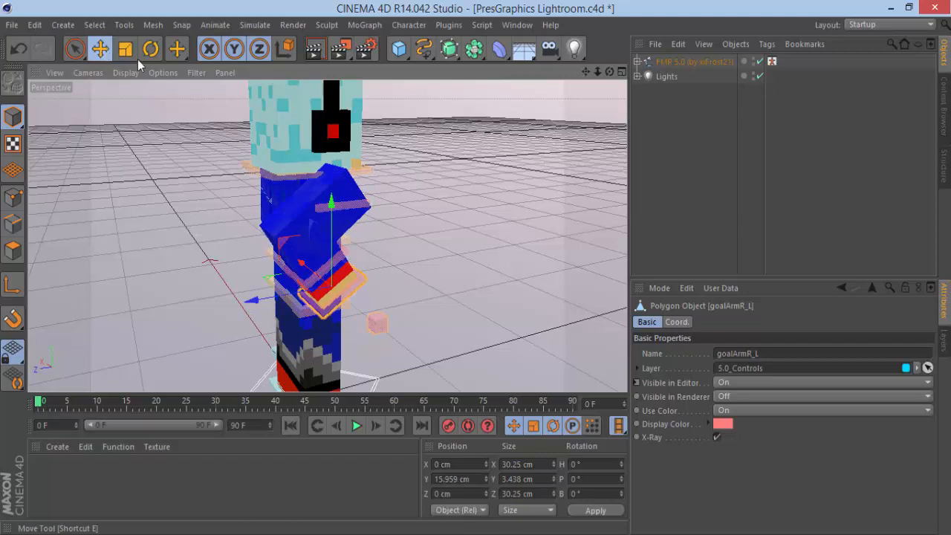
Rotate the right shoulder control controlArmR to a pitch of about 42.2°, undoing the stray rotation made first
left_click(344, 206)
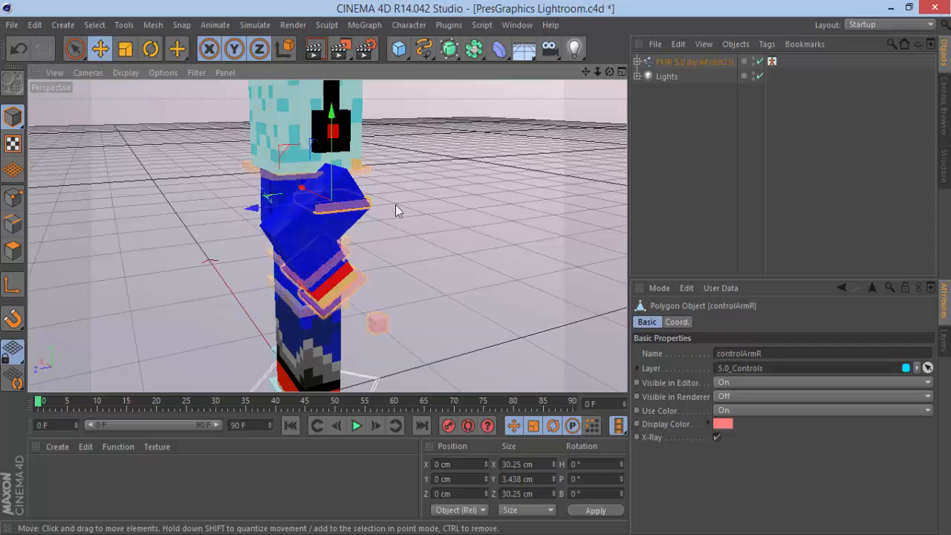
key("r")
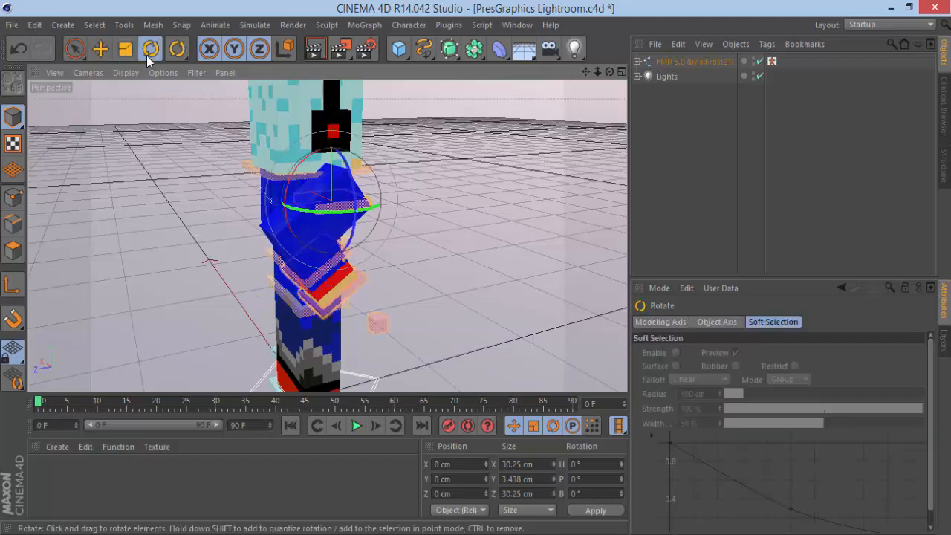
mouse_move(374, 177)
left_mouse_down()
mouse_move(386, 182)
mouse_move(365, 176)
left_mouse_up()
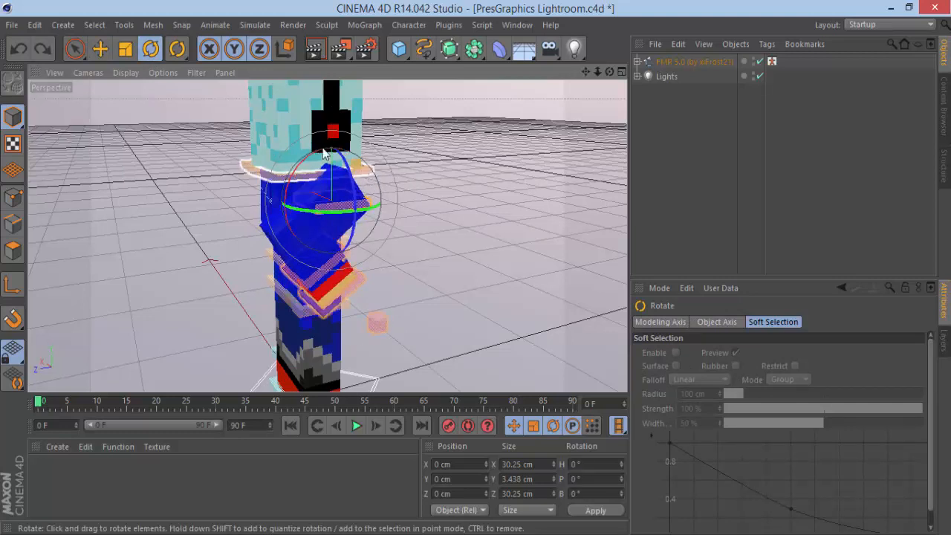
mouse_move(323, 152)
left_mouse_down()
mouse_move(305, 170)
mouse_move(334, 159)
left_mouse_up()
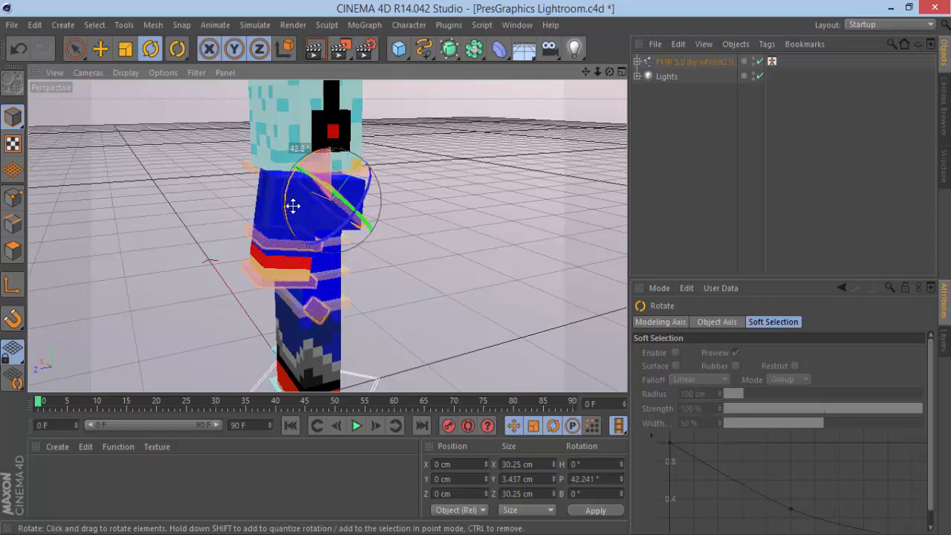
Lower the right wrist control goalArmR_L to about 7.1 cm in Y, straightening the right arm slightly
left_click(276, 292)
left_click(283, 288)
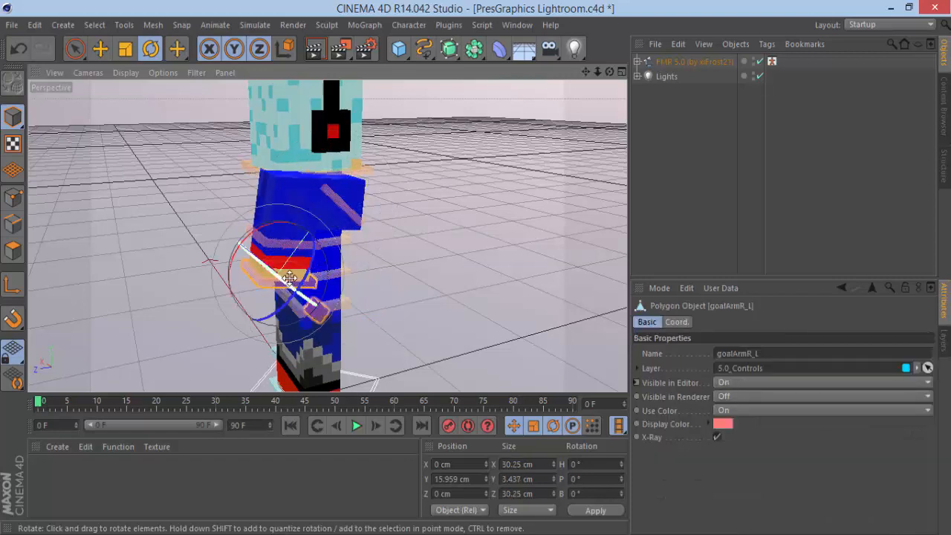
key("e")
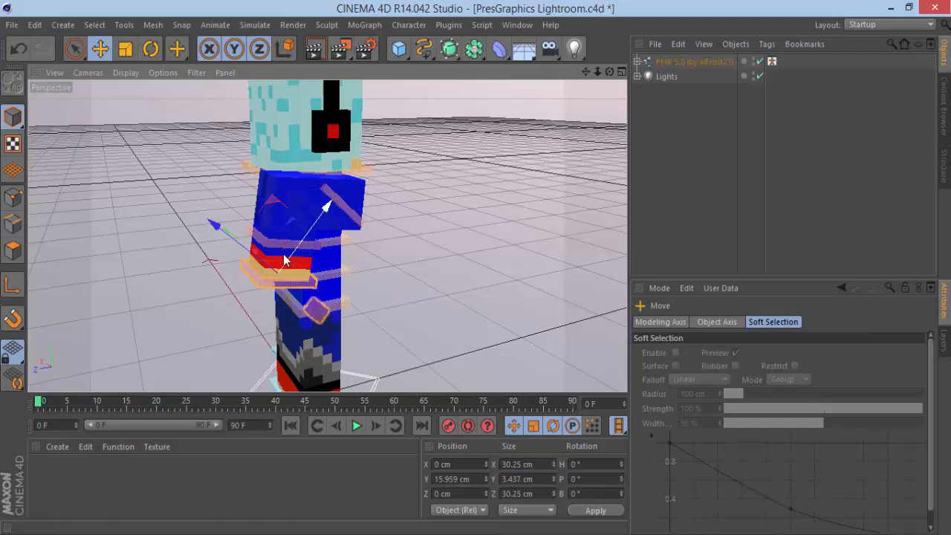
left_click_drag(285, 259, 281, 271)
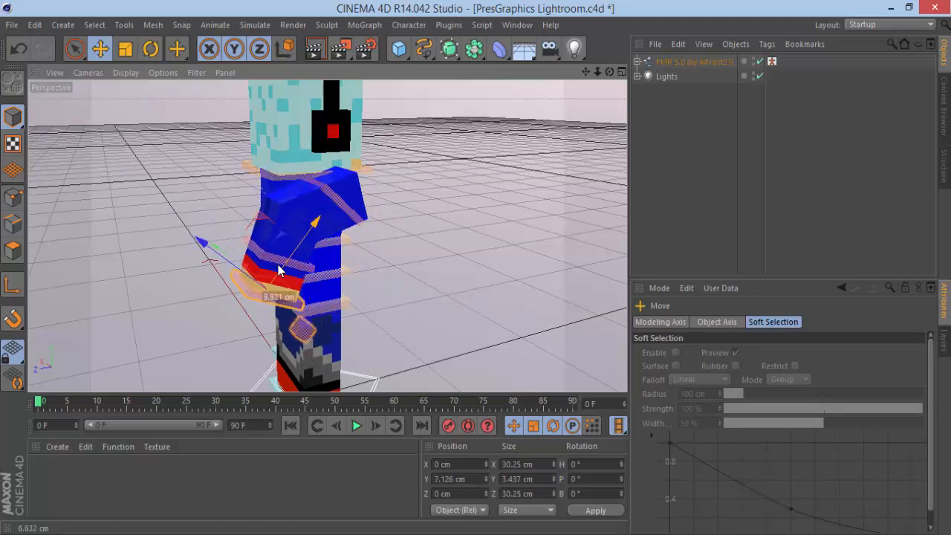
Rotate the right shoulder control slightly back to fine-tune the arm's angle, and deselect it
left_click_drag(332, 227, 285, 218)
key("r")
left_click(573, 131)
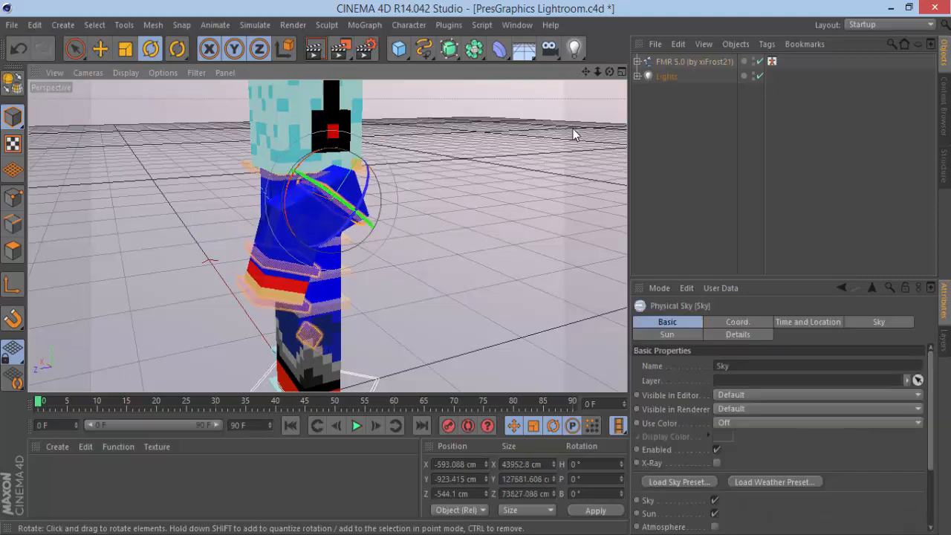
Select the FMR 5.0 rig and examine its right and left arm and lower leg options
left_click_drag(611, 73, 546, 93)
scroll(573, 159, "down", 2)
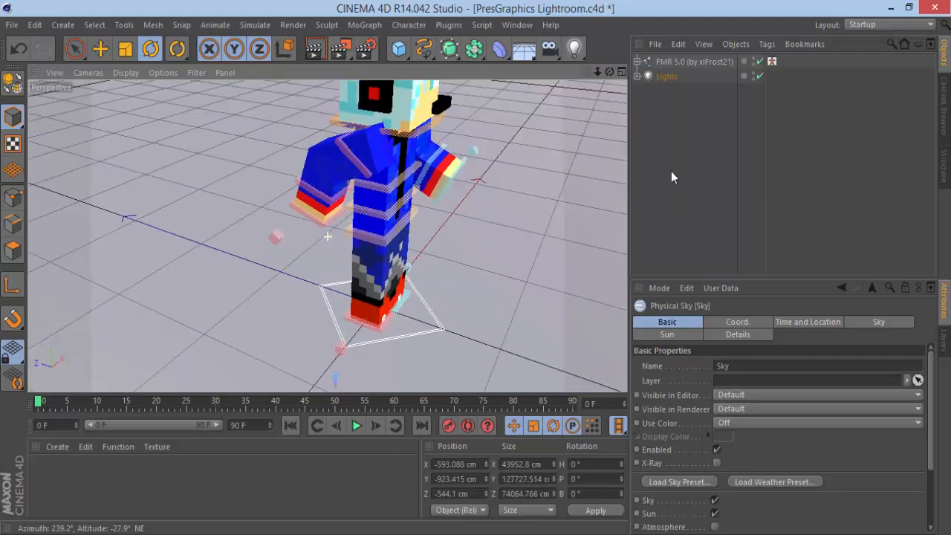
left_click(687, 61)
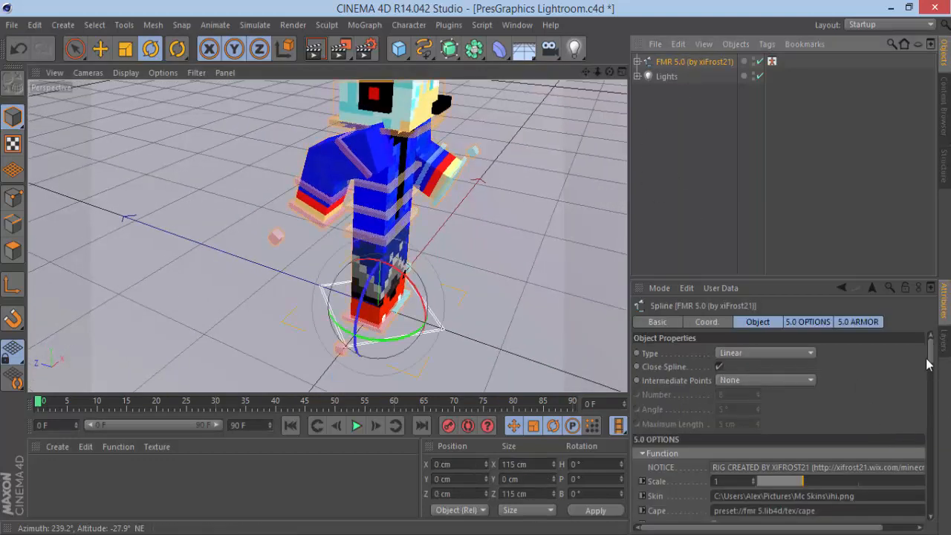
scroll(927, 362, "down", 5)
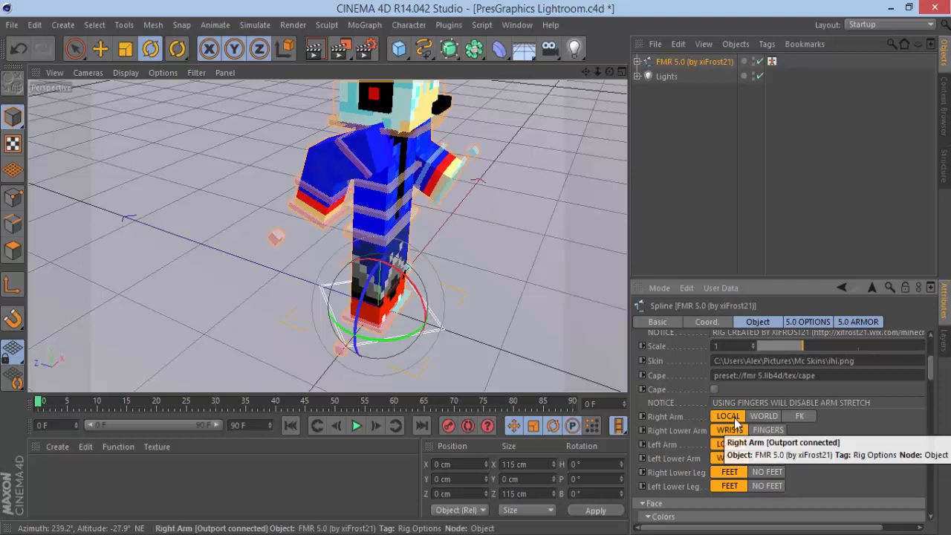
Raise the right foot control goalLegR to about 6.1 cm in Y, bending the right knee
scroll(396, 379, "up", 4)
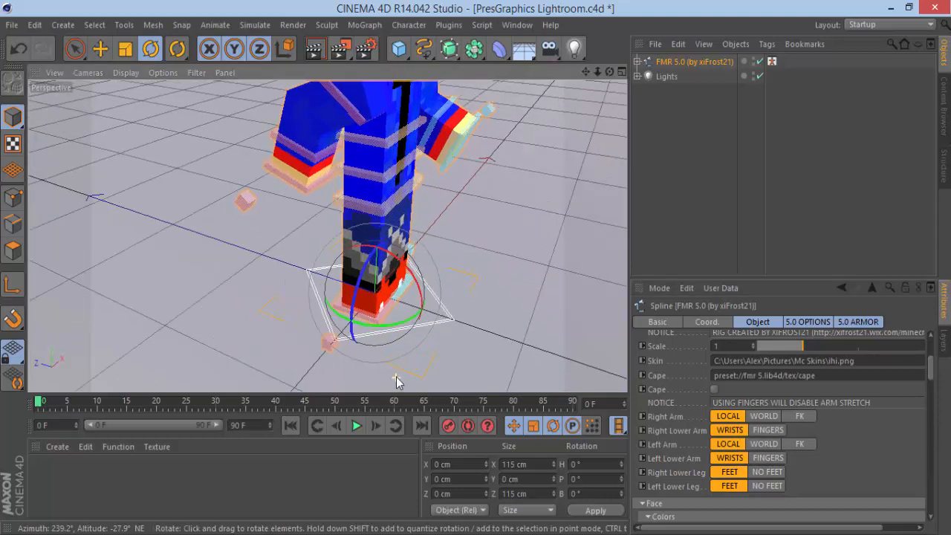
left_click(372, 318)
key("e")
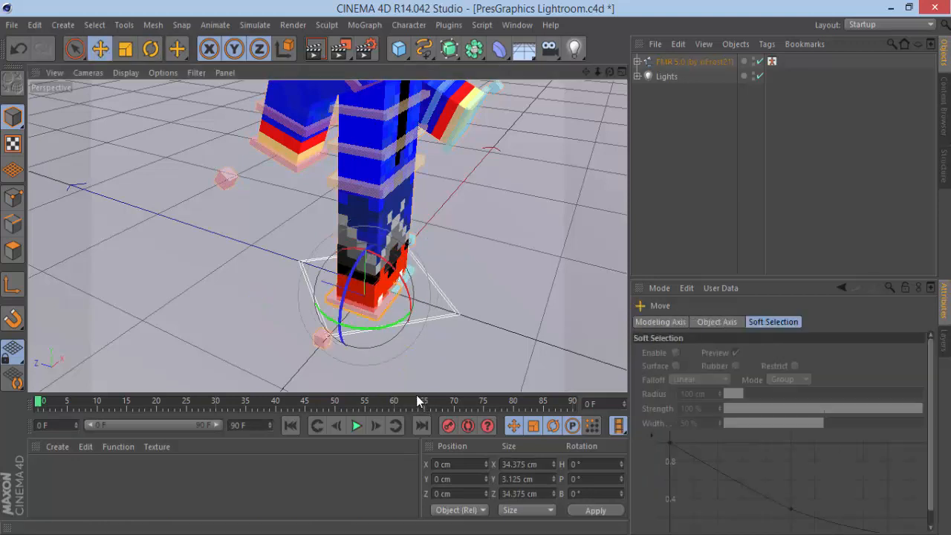
left_click_drag(363, 267, 364, 260)
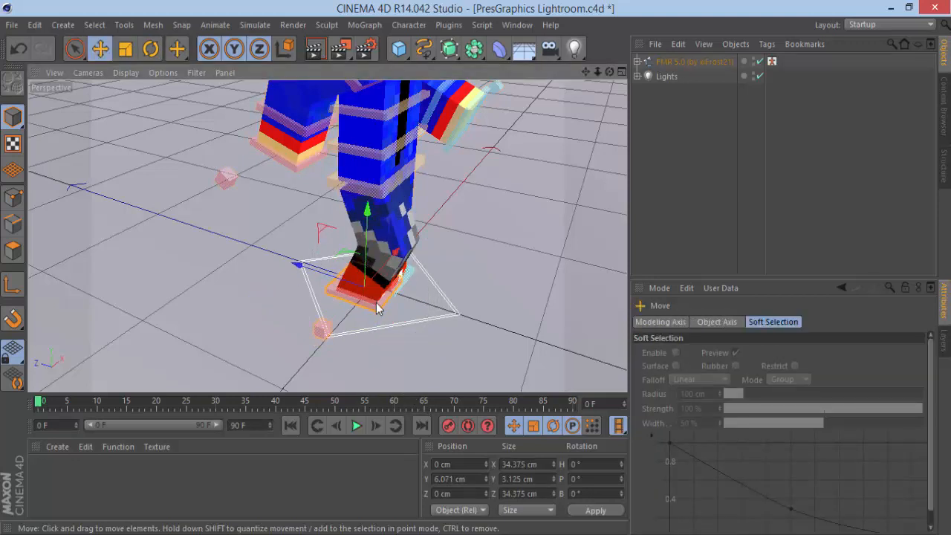
Try rotating the right foot control goalLegR, and undo the rotation
key("r")
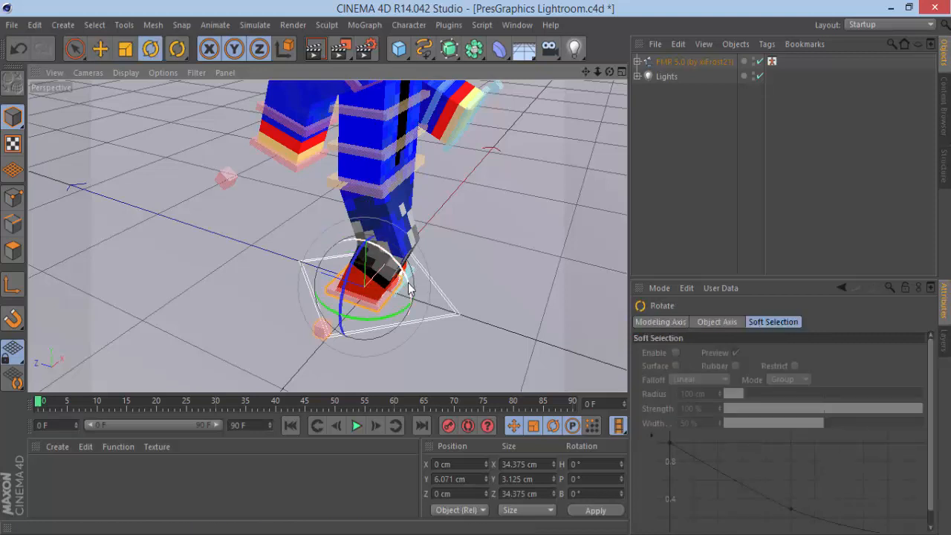
mouse_move(408, 290)
left_mouse_down()
mouse_move(413, 297)
mouse_move(421, 281)
left_mouse_up()
key("ctrl+z")
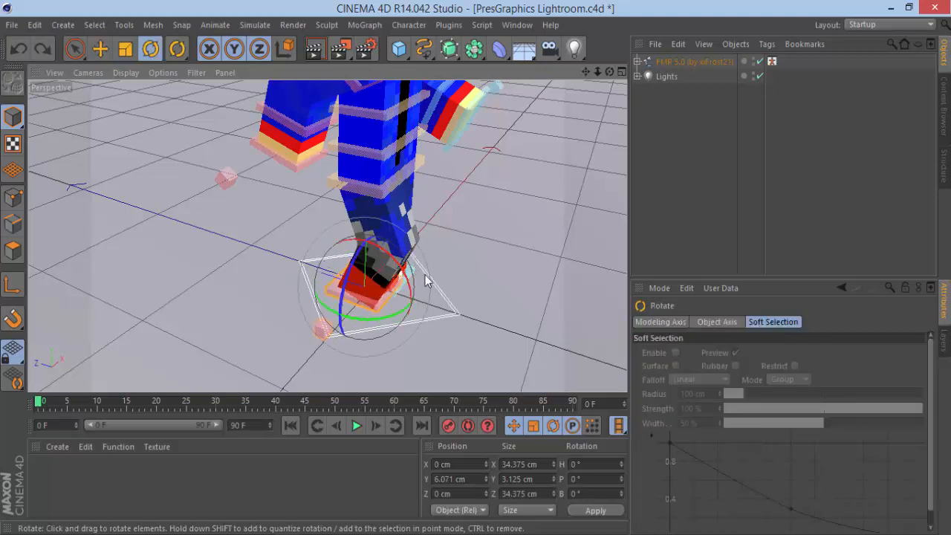
Raise the left foot control goalLegL to about 7.6 cm in Y and move it forward in front of the body
left_click_drag(609, 72, 518, 262)
left_click(457, 319)
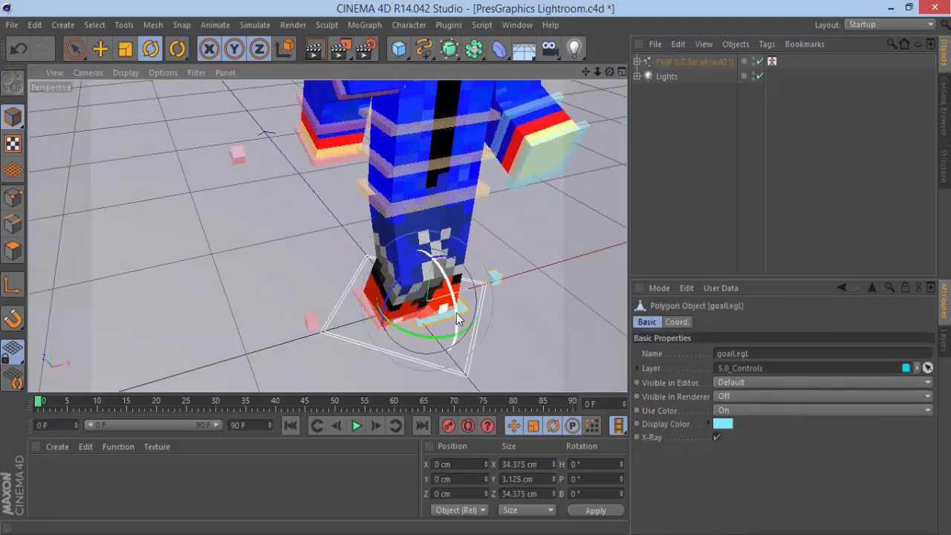
key("e")
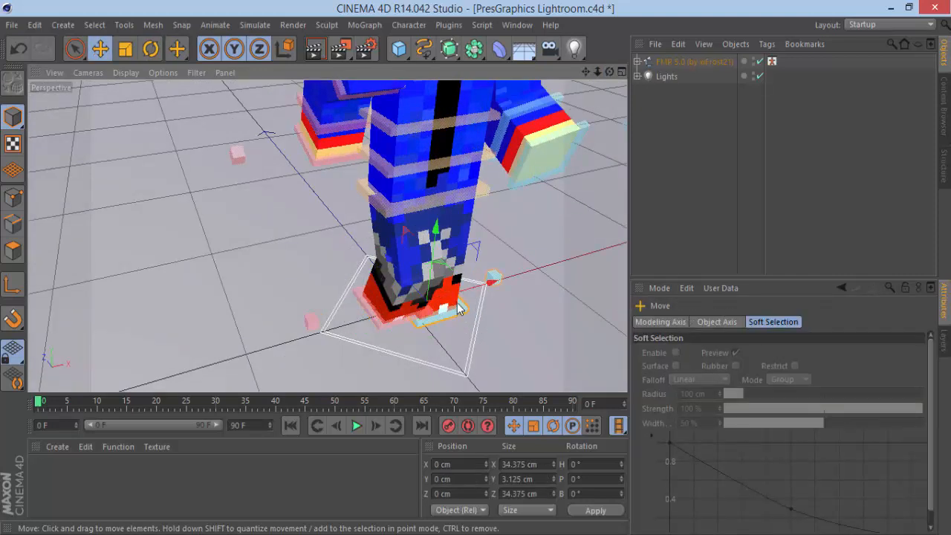
left_click(457, 320)
key("e")
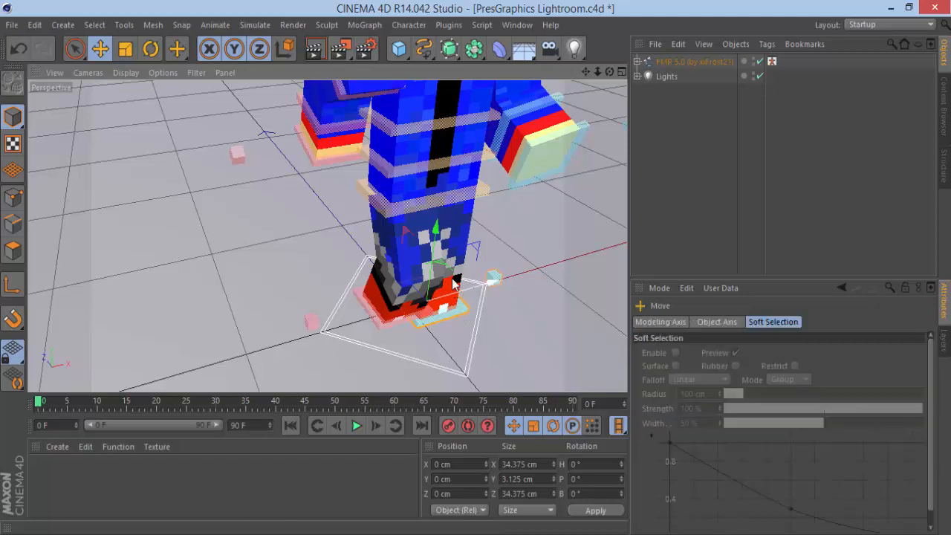
left_click_drag(436, 273, 436, 228)
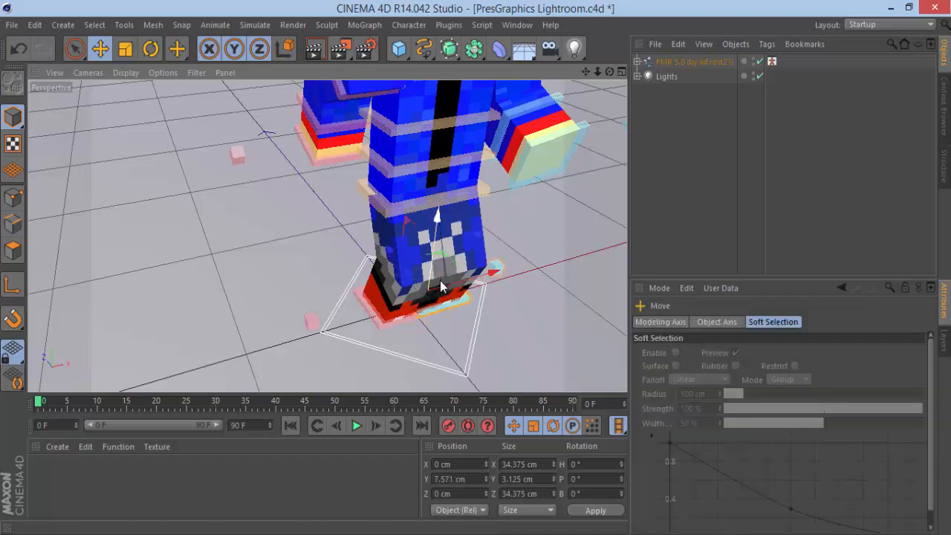
left_click_drag(416, 292, 453, 288)
Move the right foot control goalLegR backward to about 18.2 cm in Z, placing it behind the left foot
left_click(382, 319)
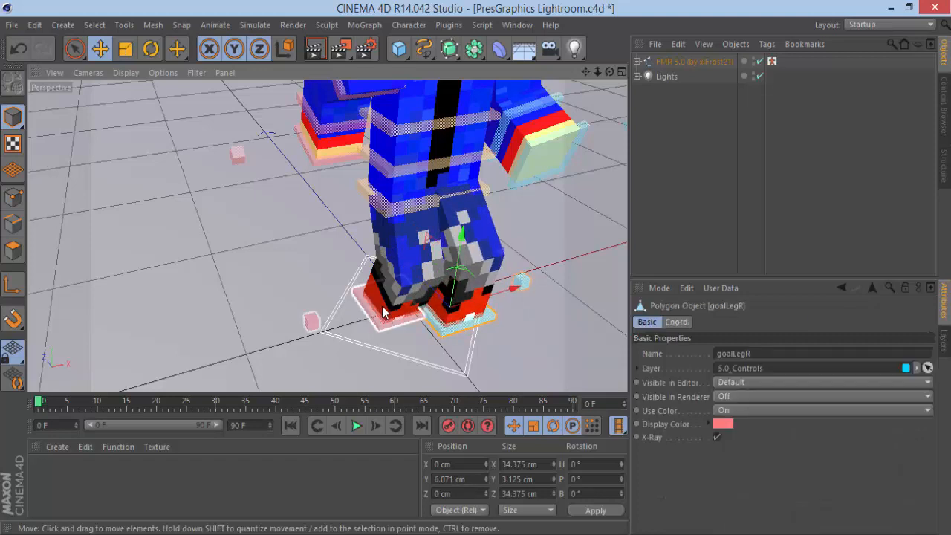
left_click_drag(377, 293, 360, 277)
scroll(579, 79, "down", 1)
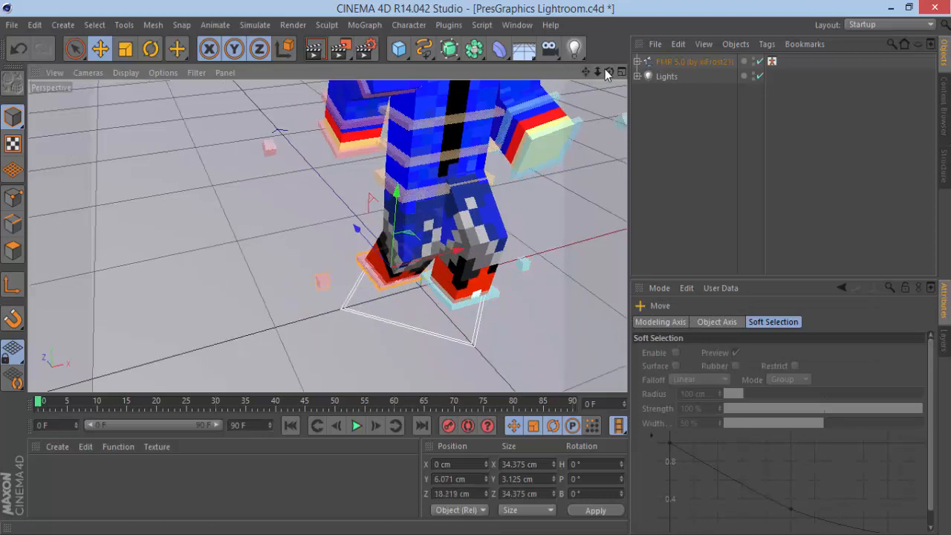
Check the walking pose from the side, and display the FMR 5.0 rig's armor and tool options
left_click_drag(599, 75, 774, 76)
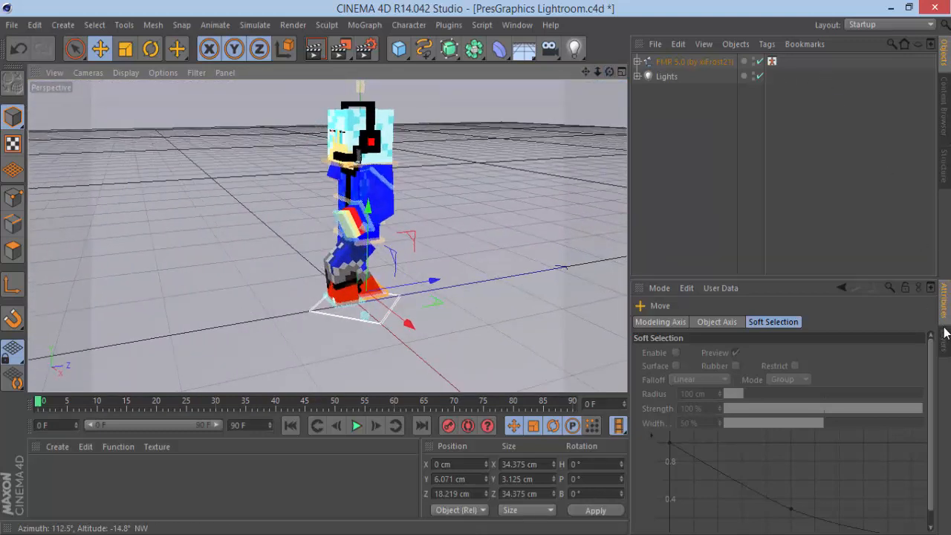
left_click(692, 62)
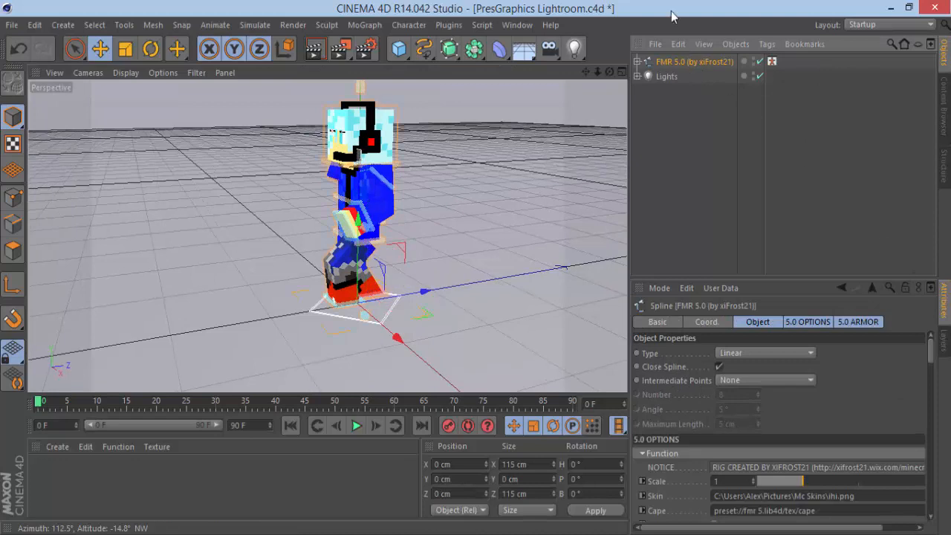
left_click_drag(932, 361, 934, 454)
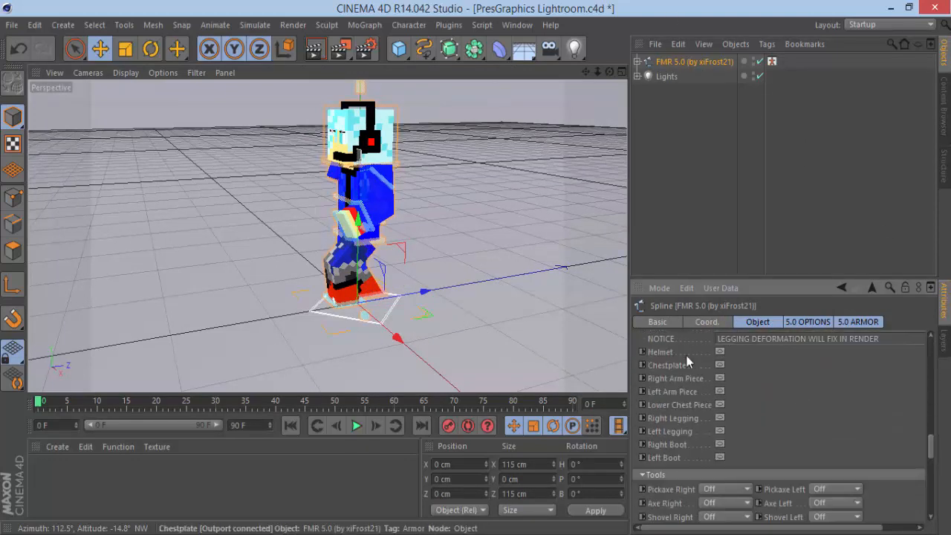
Show the rig's helmet, chestplate, both arm pieces, lower chest piece, both leggings and both boots, and view the armored character
left_click(719, 352)
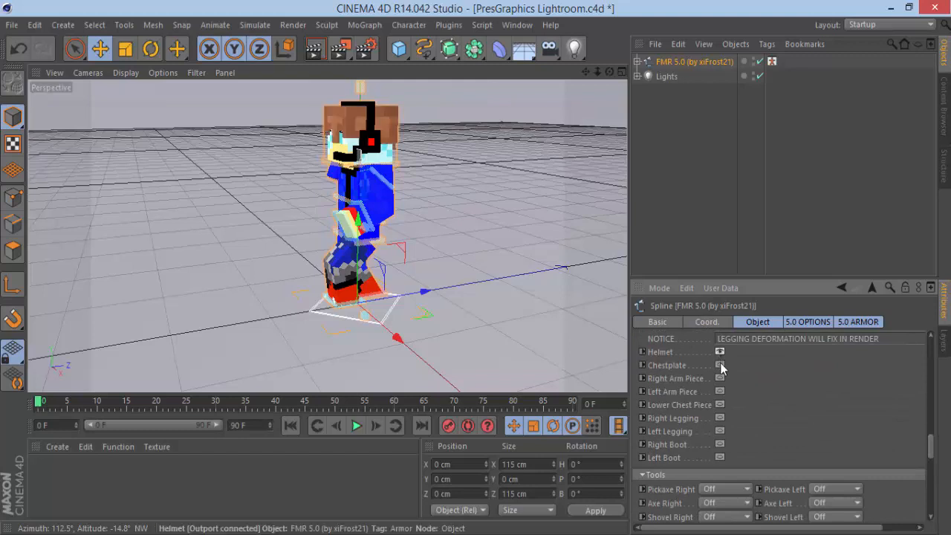
left_click(719, 365)
left_click(719, 378)
left_click(719, 405)
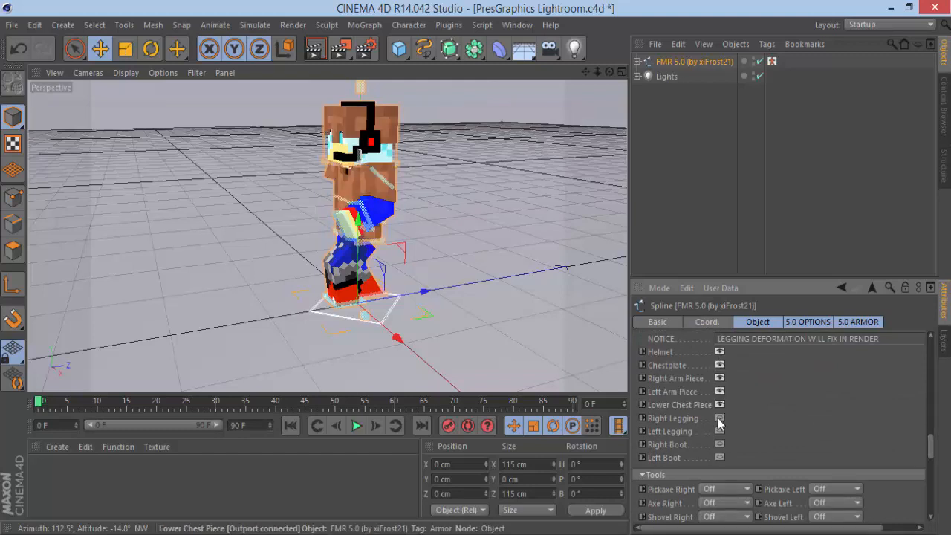
left_click(719, 418)
left_click(719, 430)
left_click(719, 444)
left_click(719, 456)
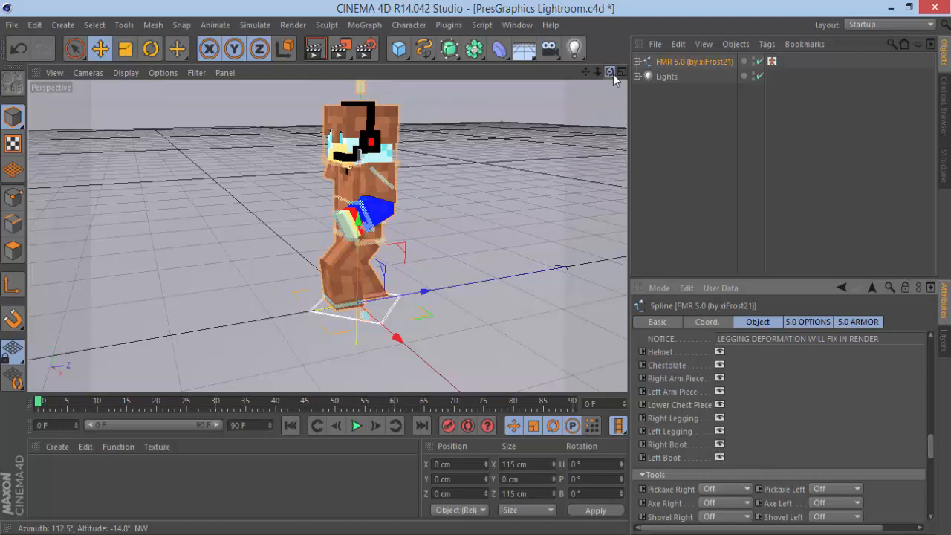
mouse_move(609, 71)
left_mouse_down()
mouse_move(631, 73)
mouse_move(622, 73)
left_mouse_up()
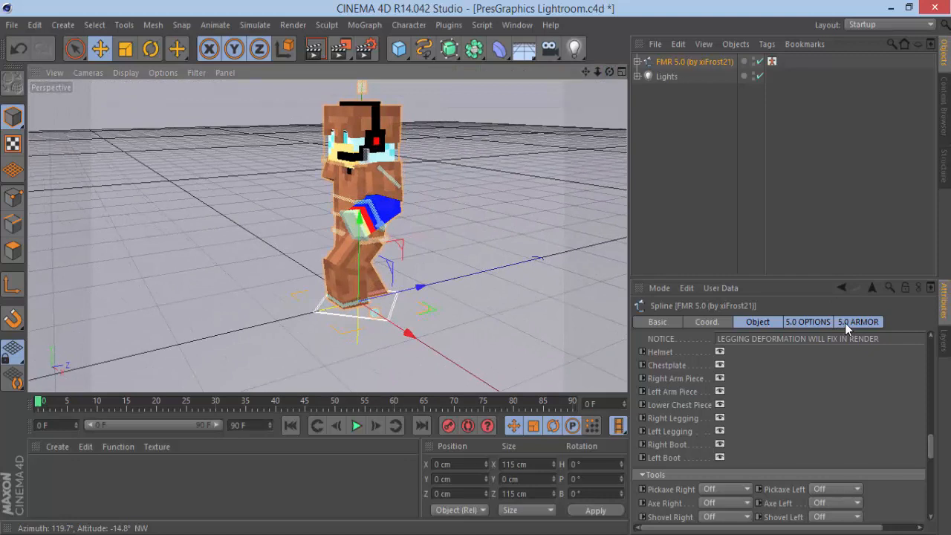
Set the armor types to Diamond for the helmet, Iron for the chest and leggings, and Gold for the boots
left_click(845, 322)
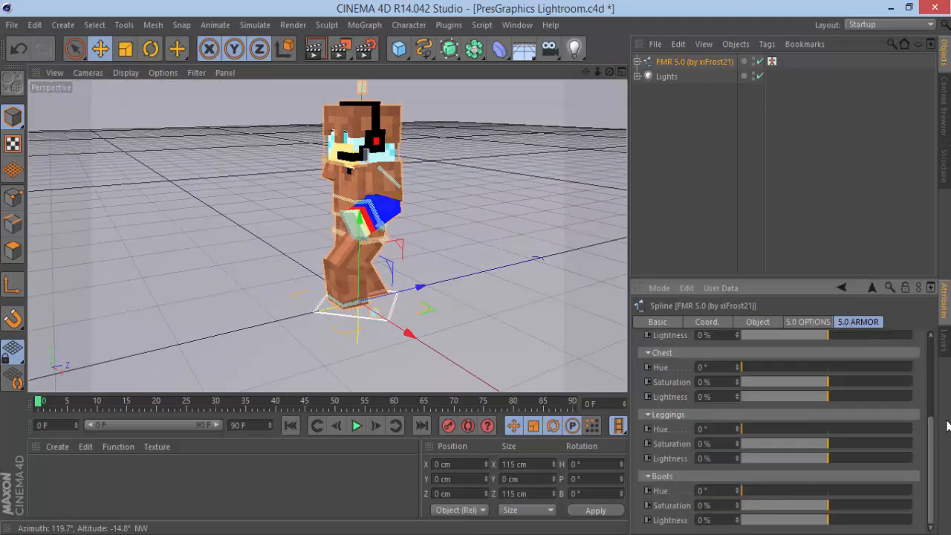
left_click_drag(931, 441, 919, 323)
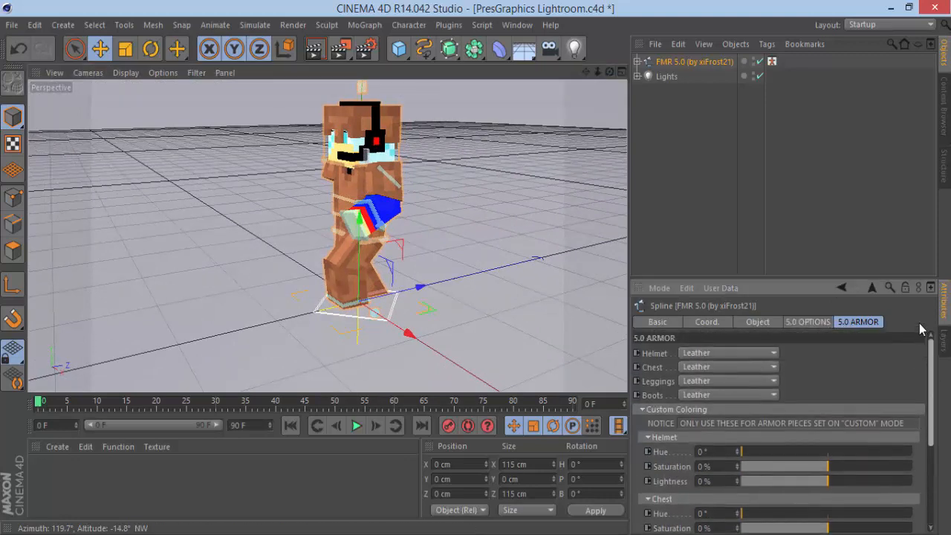
left_click(722, 354)
left_click(717, 411)
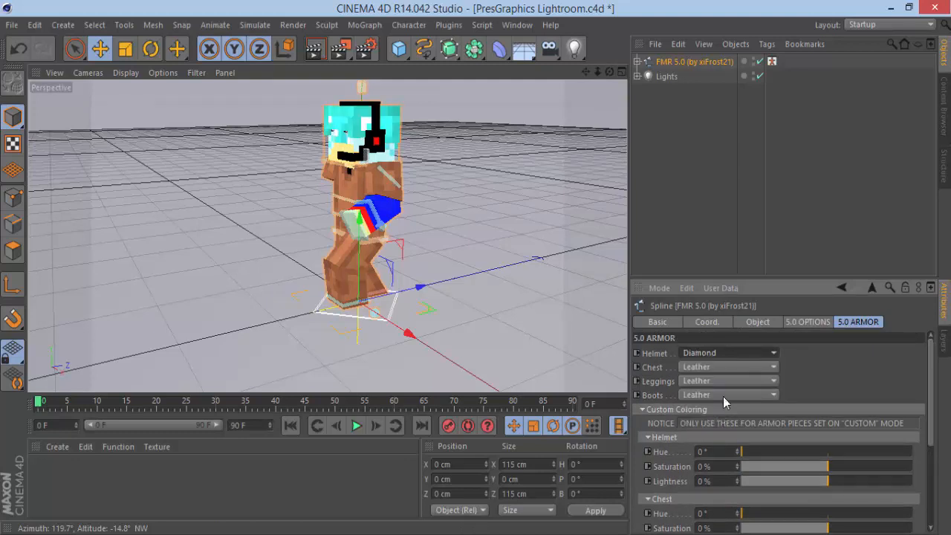
left_click(727, 364)
left_click(721, 396)
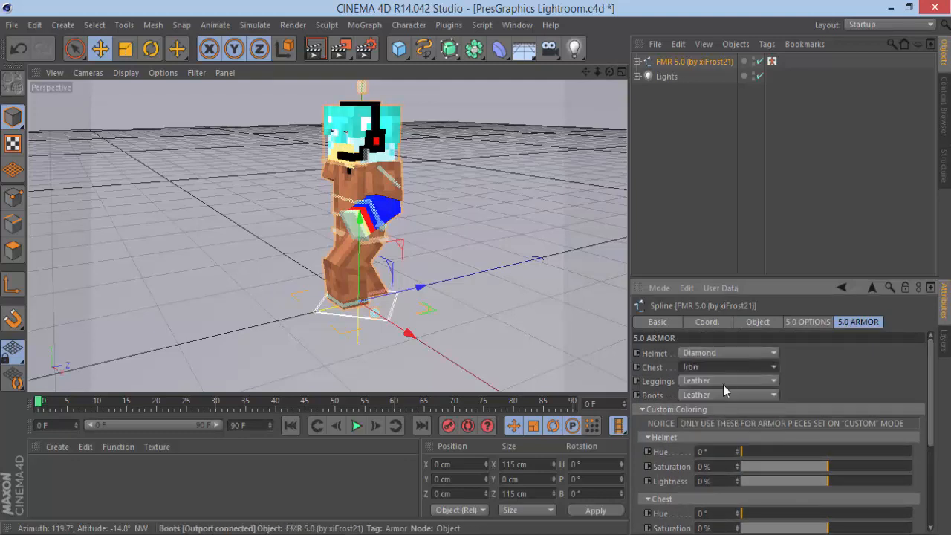
left_click(716, 380)
left_click(709, 412)
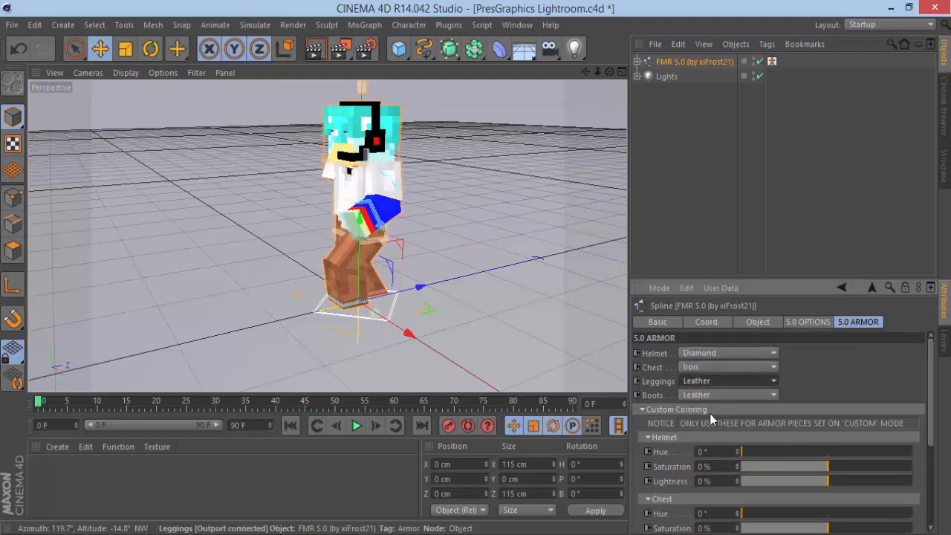
left_click(713, 396)
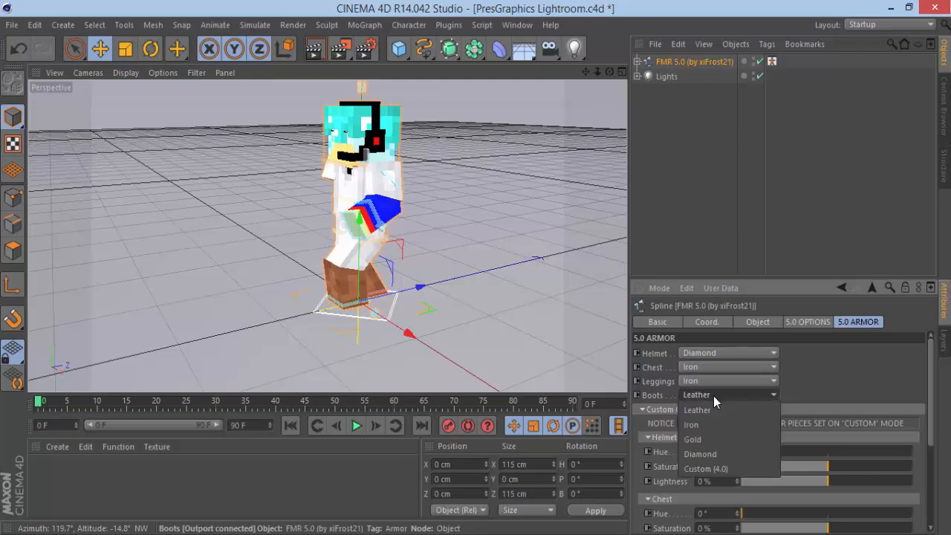
left_click(713, 439)
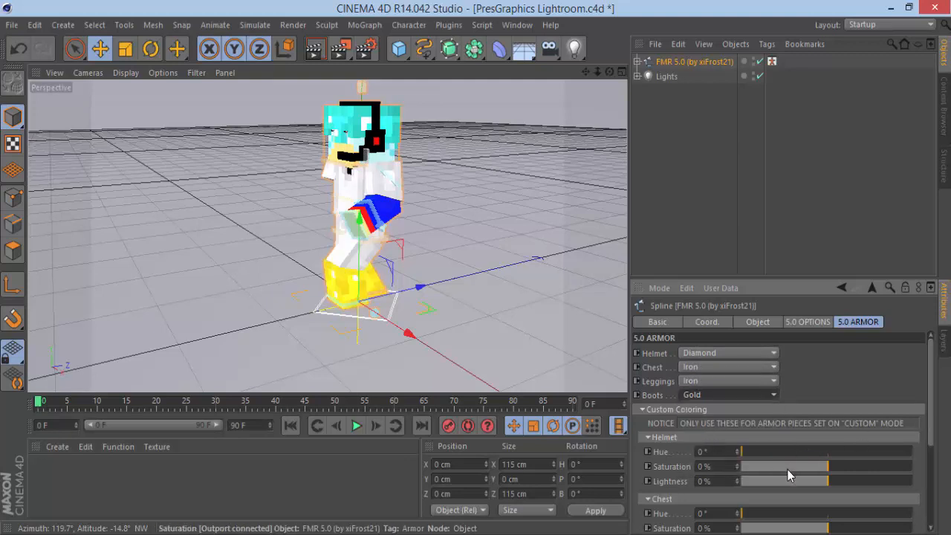
Set the helmet's custom coloring to hue 190°, saturation 64% and lightness -21%, and view the recolored helmet
scroll(772, 453, "up", 2)
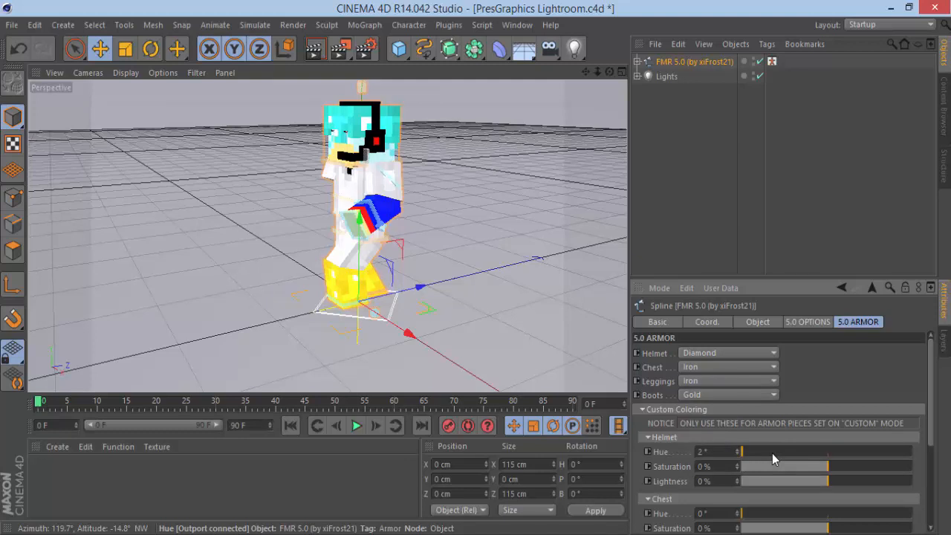
scroll(772, 458, "down", 3)
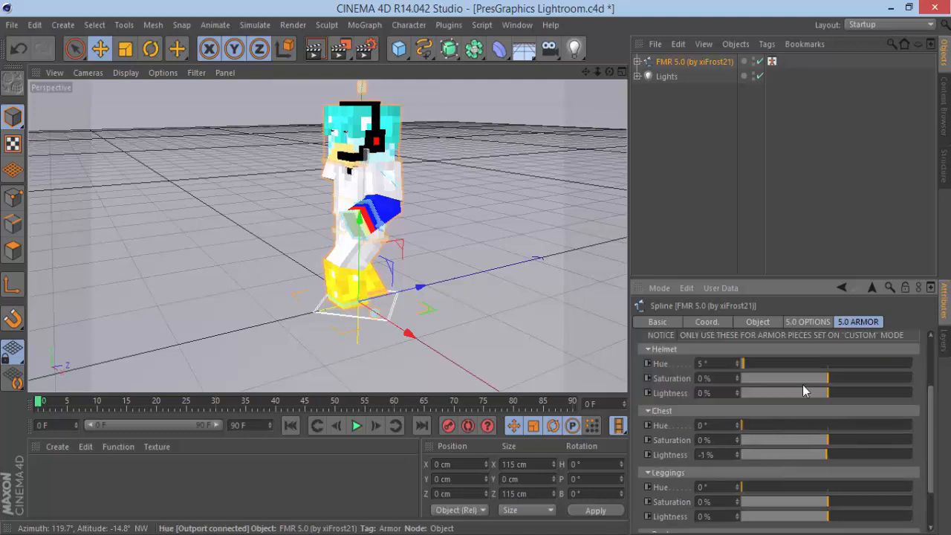
left_click_drag(806, 385, 764, 403)
left_click(756, 370)
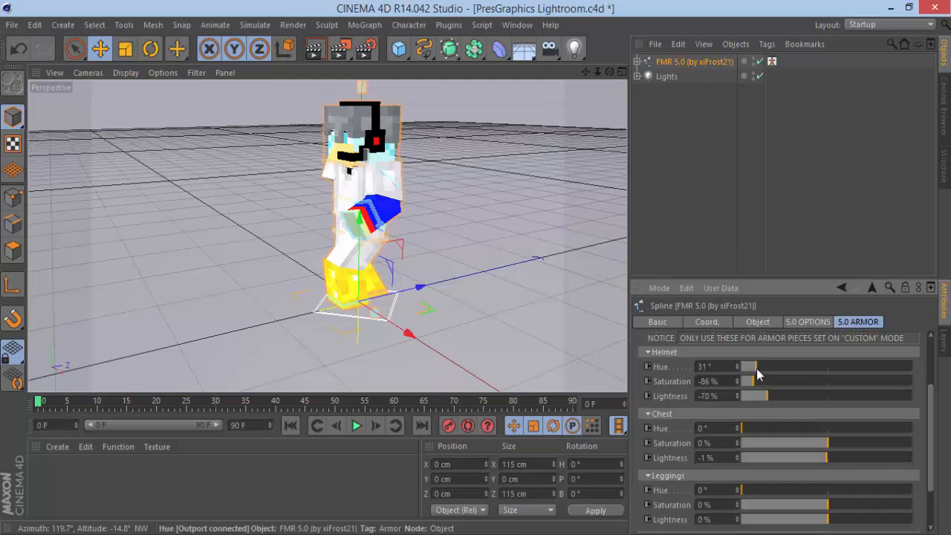
left_click(810, 396)
left_click_drag(769, 382, 832, 366)
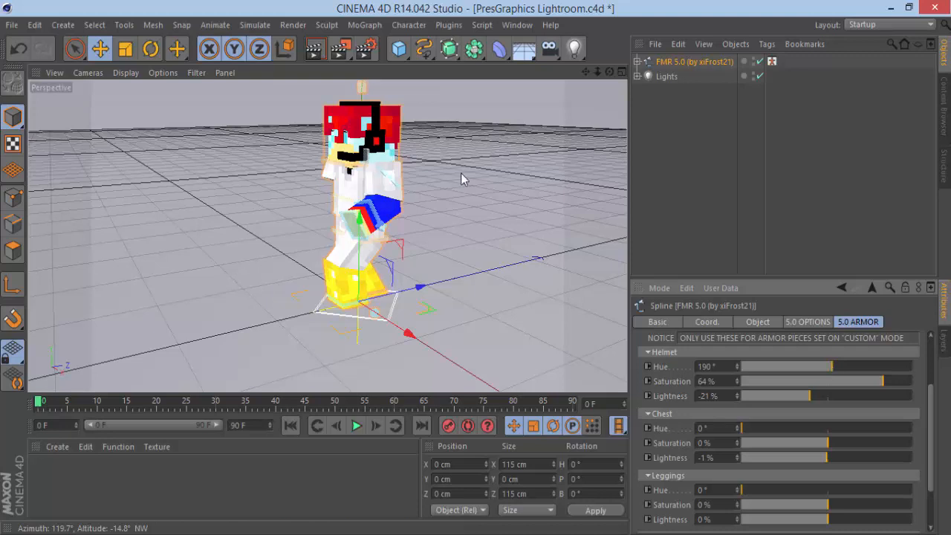
mouse_move(609, 72)
left_mouse_down()
mouse_move(678, 72)
mouse_move(597, 69)
mouse_move(633, 73)
mouse_move(618, 73)
left_mouse_up()
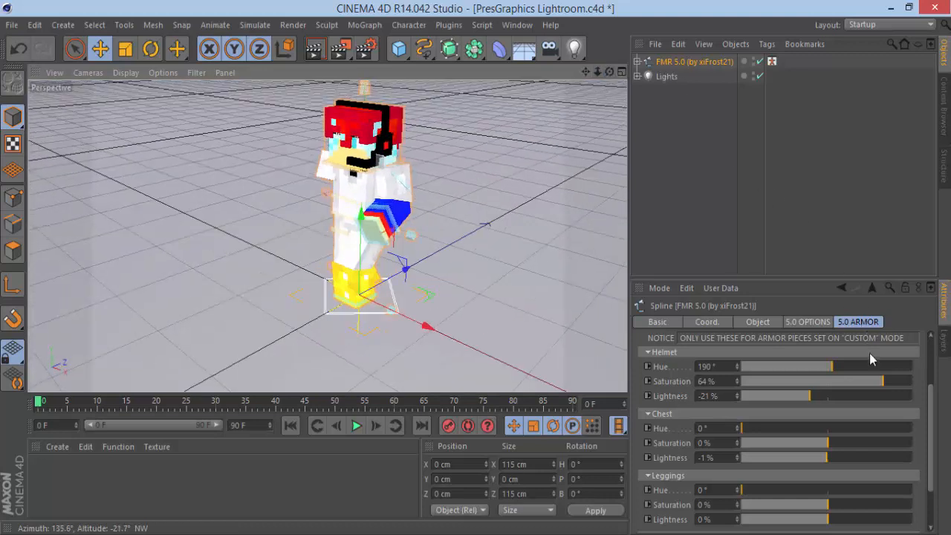
Hide all of the rig's armor pieces, from the helmet down to the left boot
left_click(808, 321)
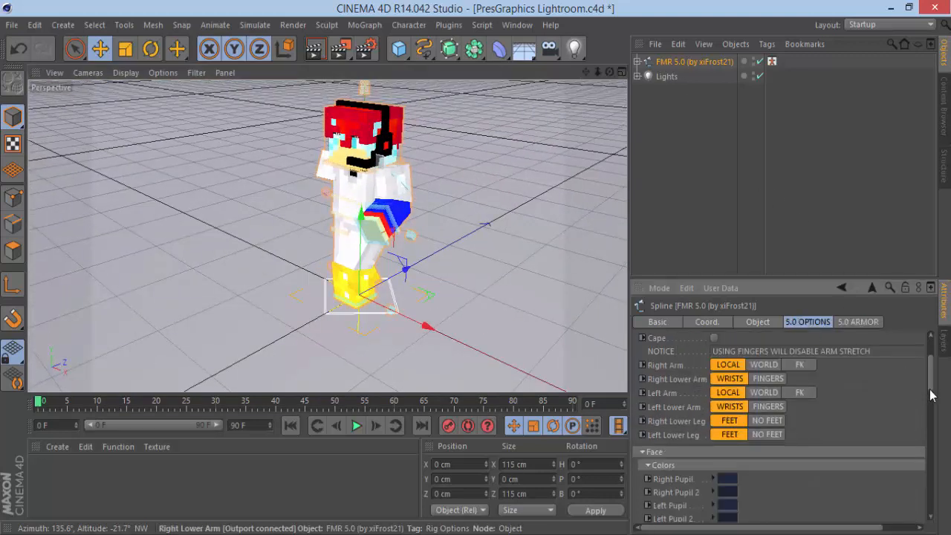
left_click_drag(932, 395, 934, 489)
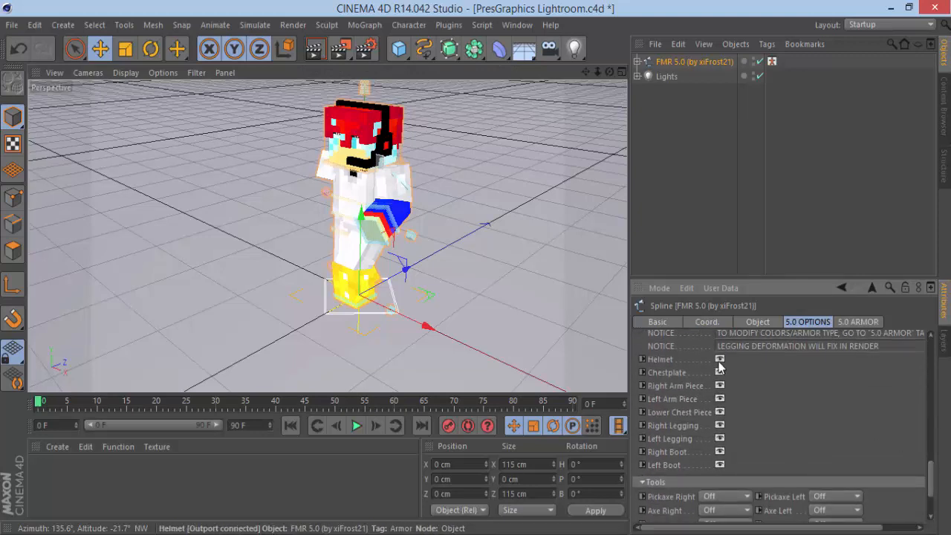
left_click_drag(719, 360, 719, 464)
Give the character a Stone pickaxe in the right hand and an Iron sword in the left hand
left_click_drag(932, 475, 933, 518)
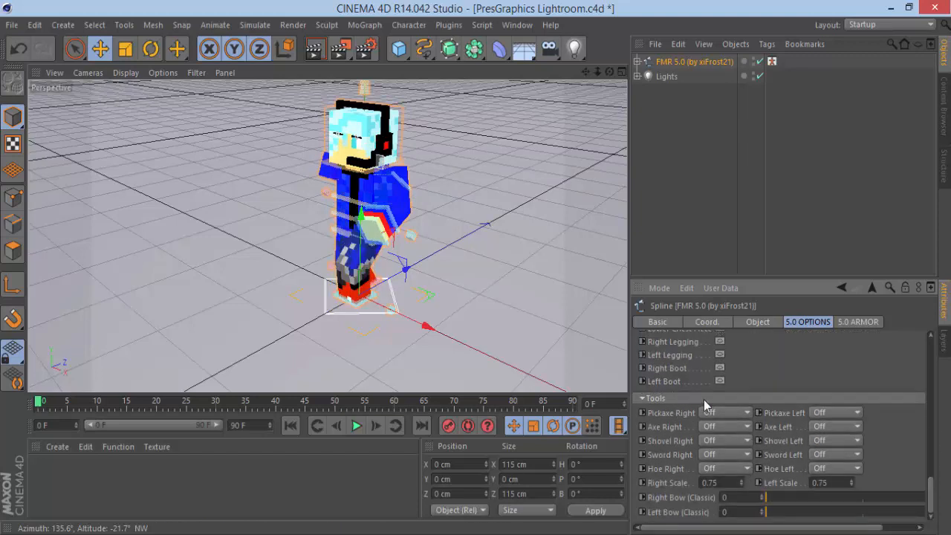
left_click(731, 411)
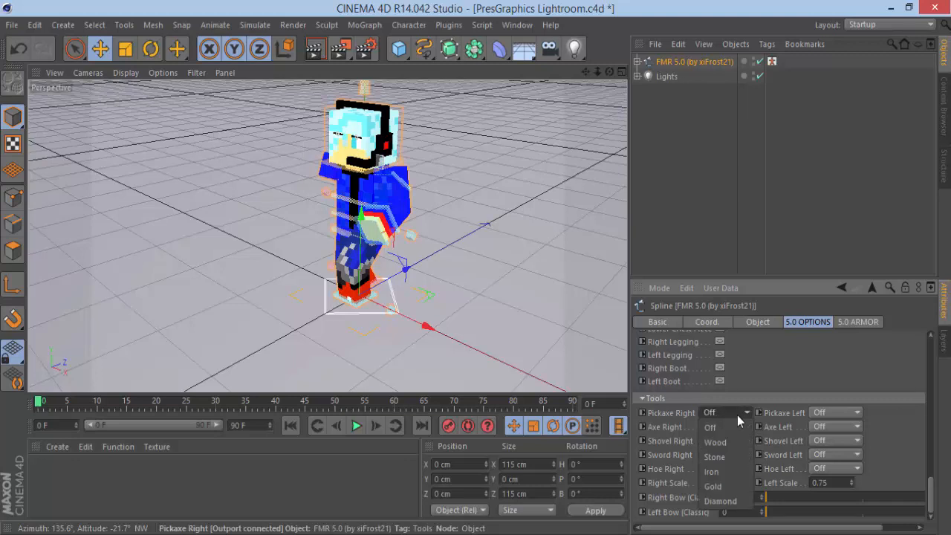
left_click(732, 454)
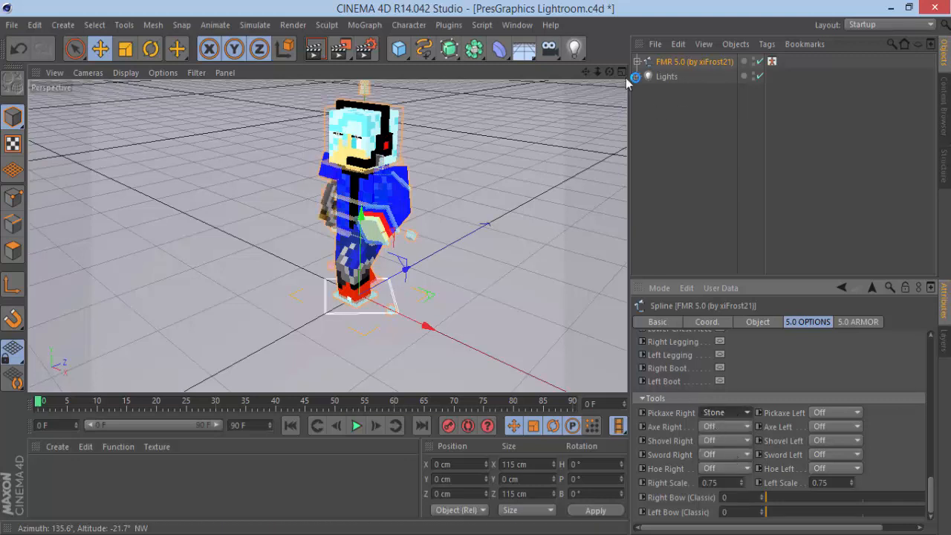
mouse_move(610, 72)
left_mouse_down()
mouse_move(226, 94)
mouse_move(621, 82)
left_mouse_up()
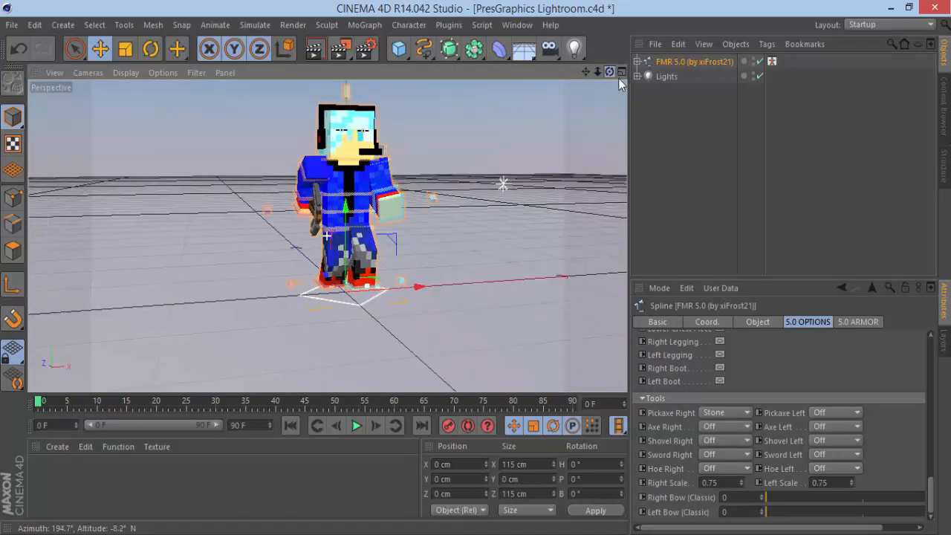
left_click(844, 453)
left_click(836, 408)
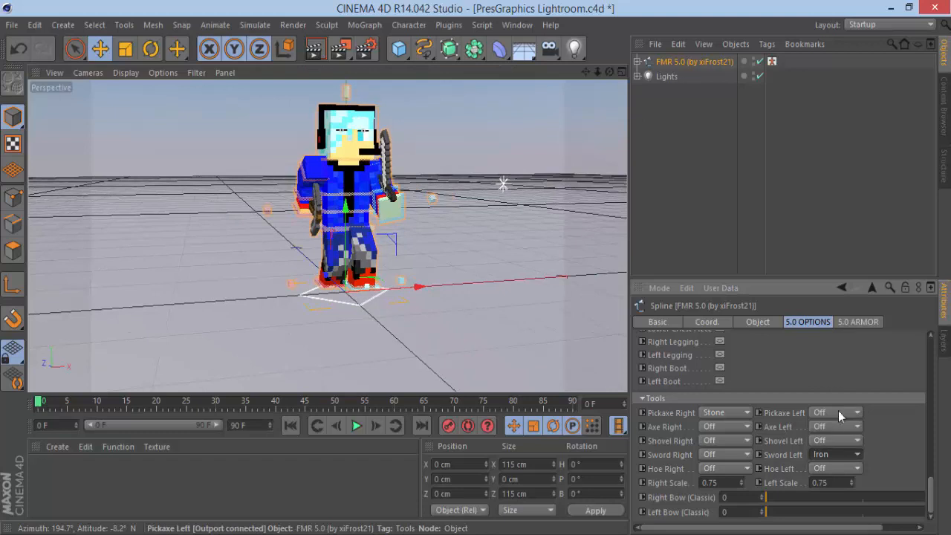
Try an Iron hoe in the right hand, and switch the hoe back off
left_click(713, 466)
left_click(716, 430)
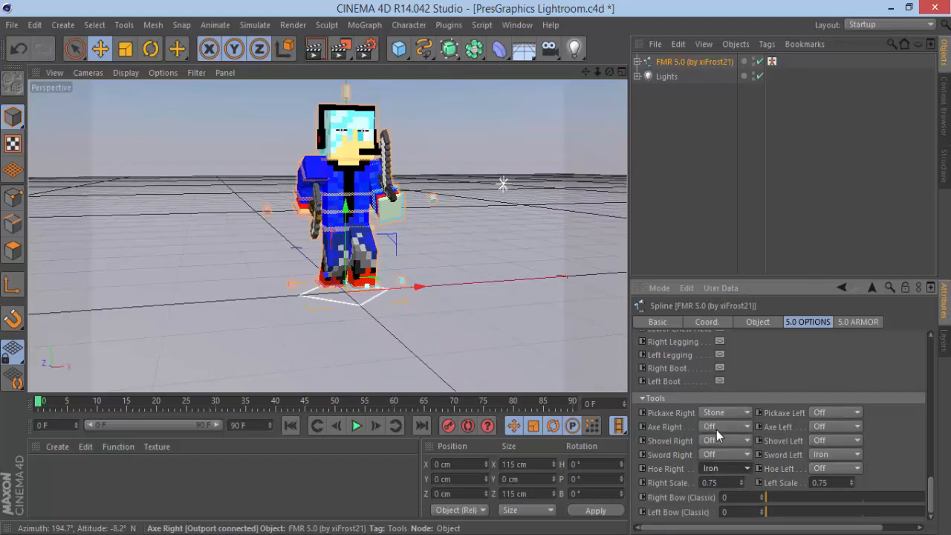
left_click_drag(609, 72, 592, 60)
left_click(708, 466)
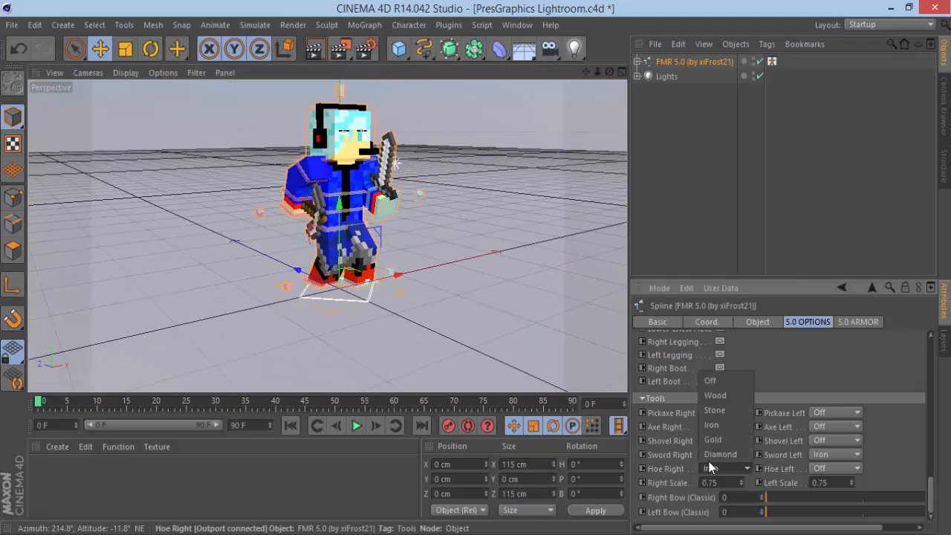
left_click(712, 378)
Set Right Bow (Classic) to 1, switch off the right-hand pickaxe, and inspect the held tools from the front
left_click(783, 499)
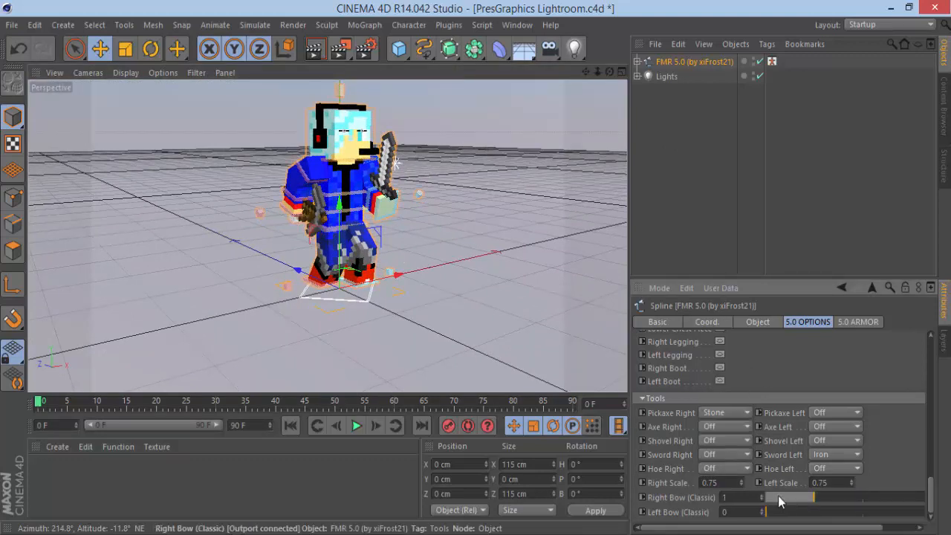
left_click(728, 415)
left_click(724, 421)
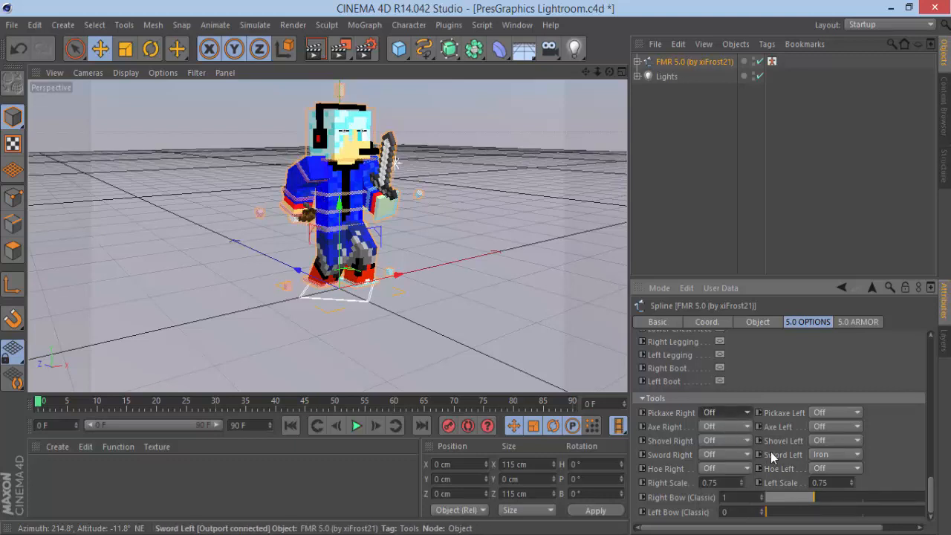
scroll(319, 227, "up", 5)
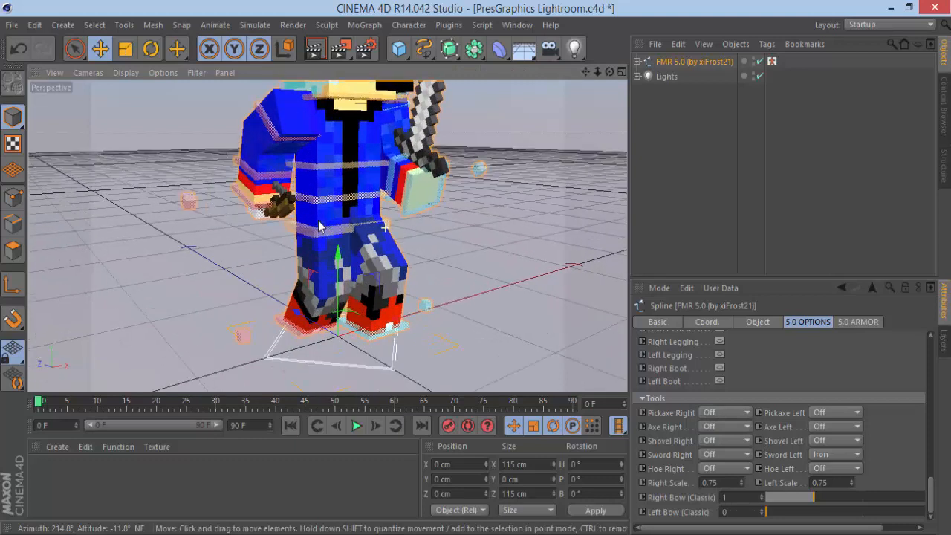
scroll(320, 226, "up", 3)
left_click_drag(610, 72, 532, 72)
Turn the visibility of all nine armor pieces back on, from the helmet to the left boot
left_click(864, 322)
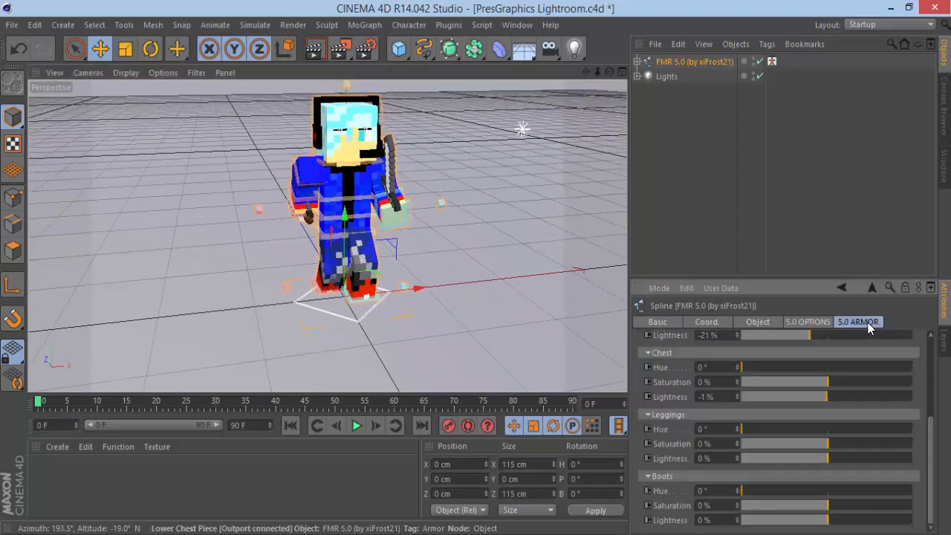
left_click(825, 324)
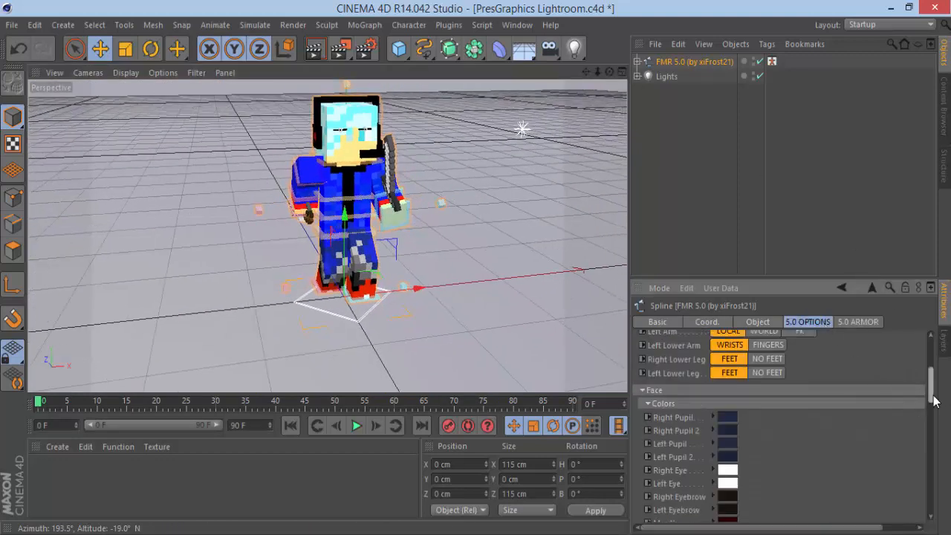
left_click_drag(934, 396, 935, 482)
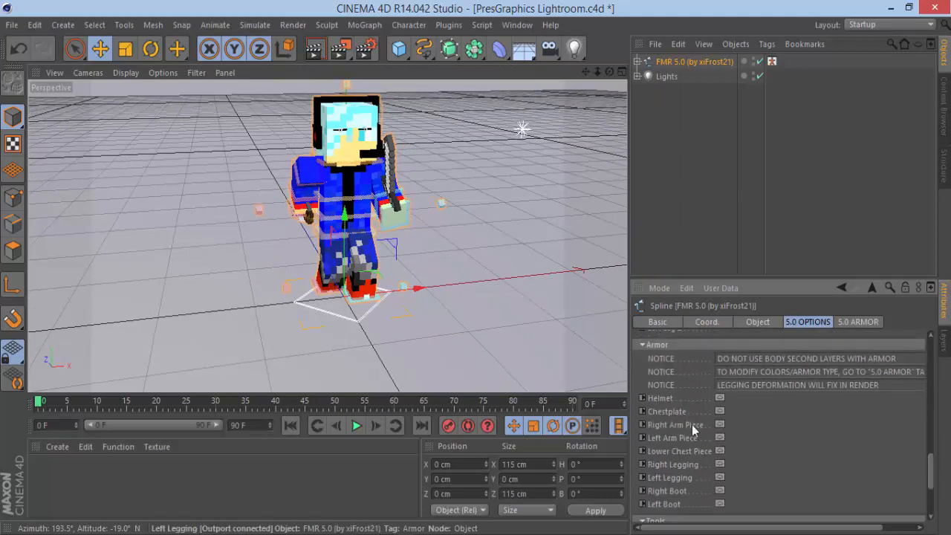
left_click(719, 398)
left_click(719, 411)
left_click(719, 424)
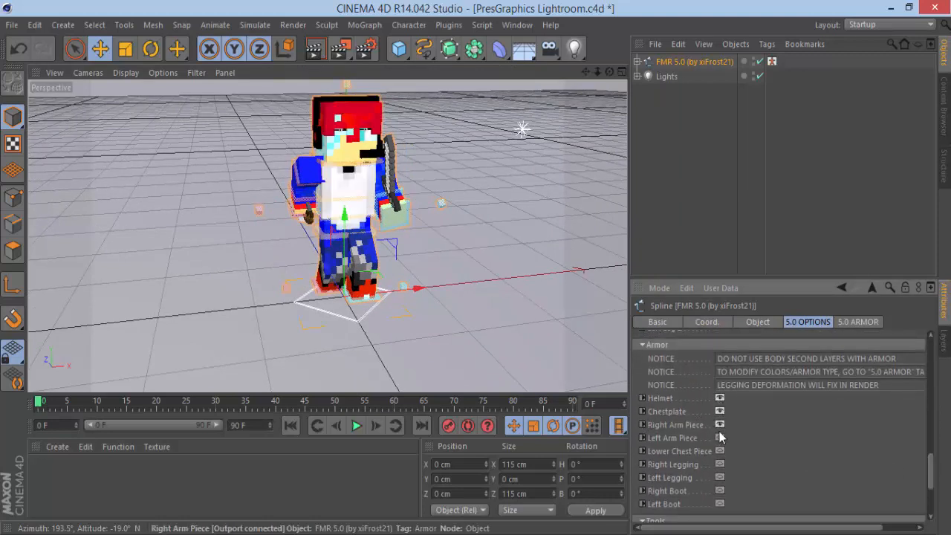
left_click(719, 451)
left_click(719, 464)
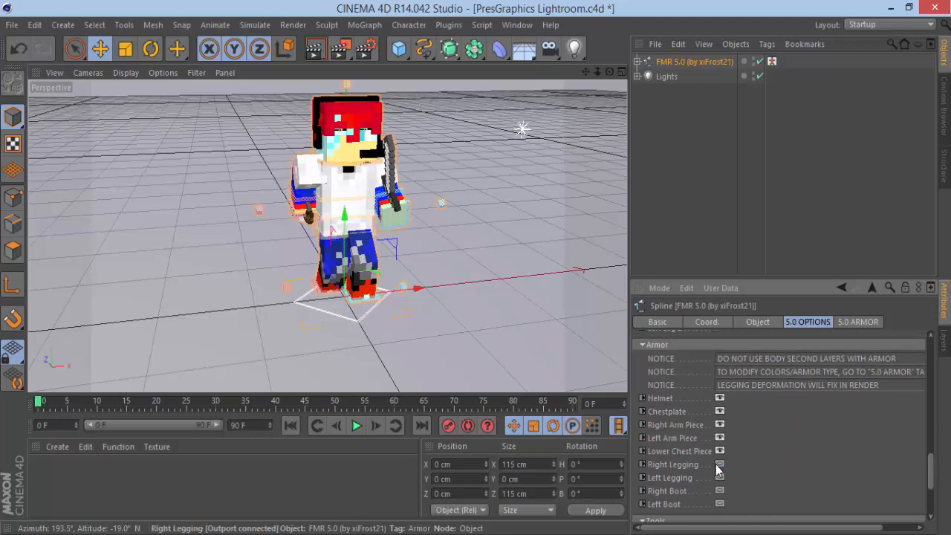
left_click(719, 477)
left_click(719, 491)
left_click(719, 504)
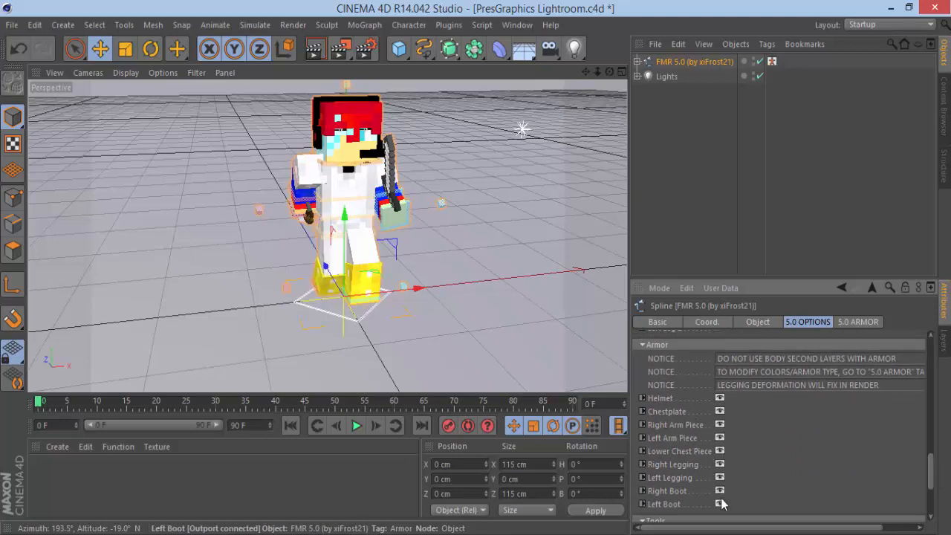
View the armored character from a low side angle and display the Content Browser
left_click_drag(609, 74, 800, 70)
left_click(943, 100)
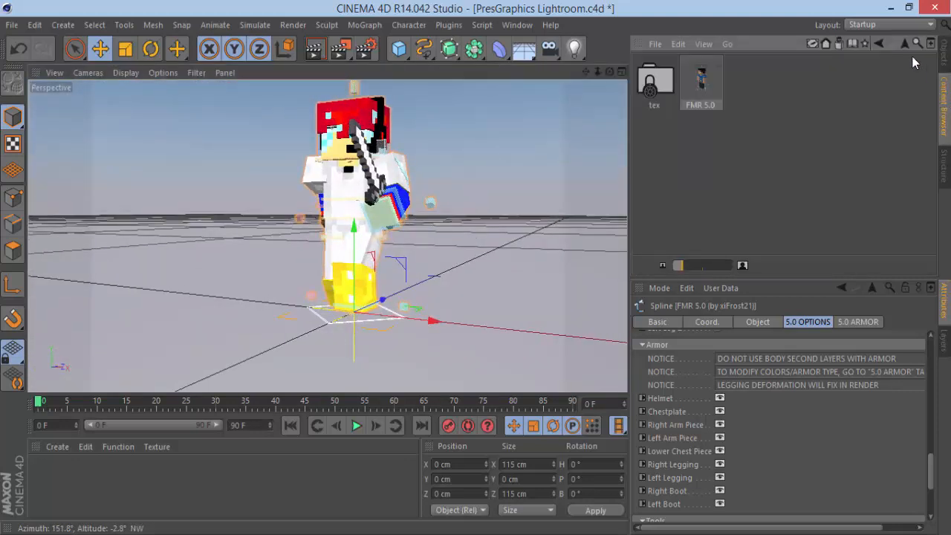
Browse the preset libraries and load the Skeleton model into the scene
left_click(877, 46)
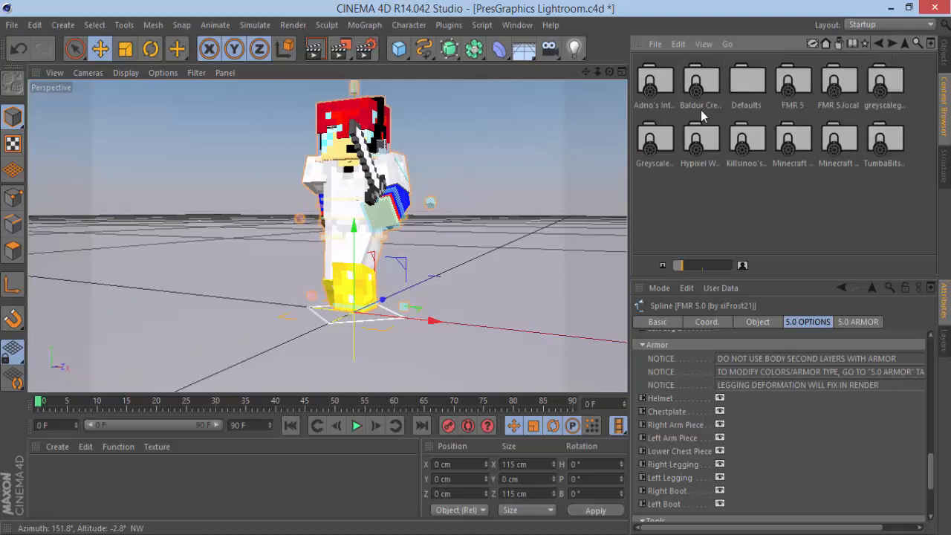
double_click(672, 93)
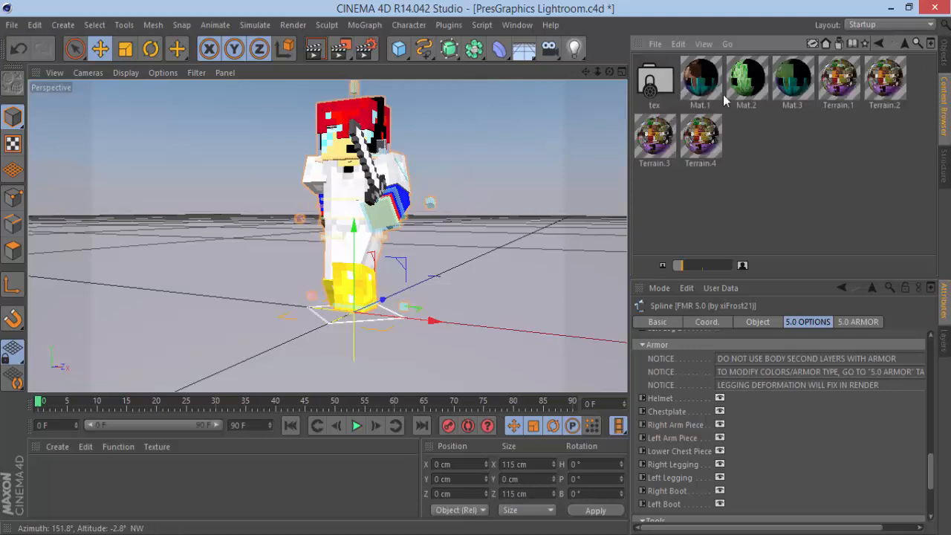
left_click(878, 44)
double_click(687, 82)
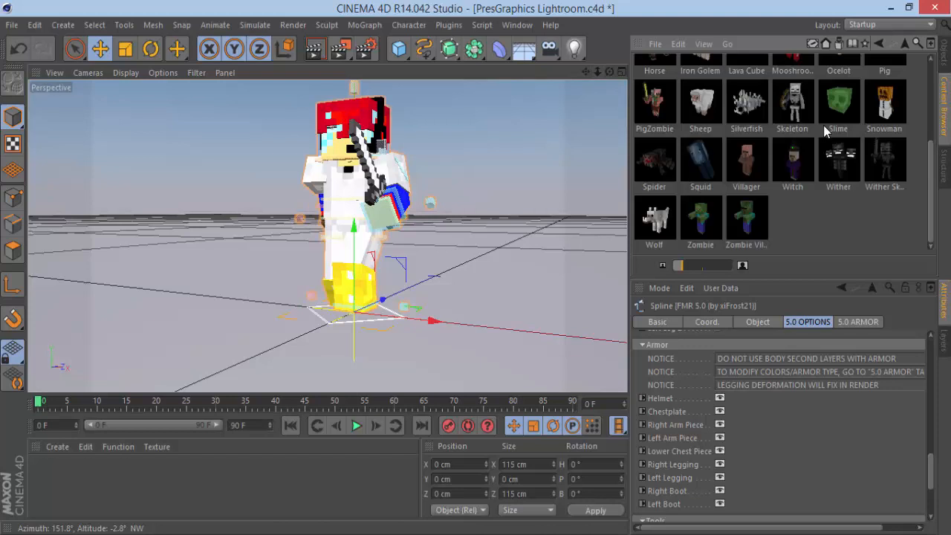
scroll(821, 149, "down", 4)
scroll(819, 177, "down", 1)
double_click(802, 115)
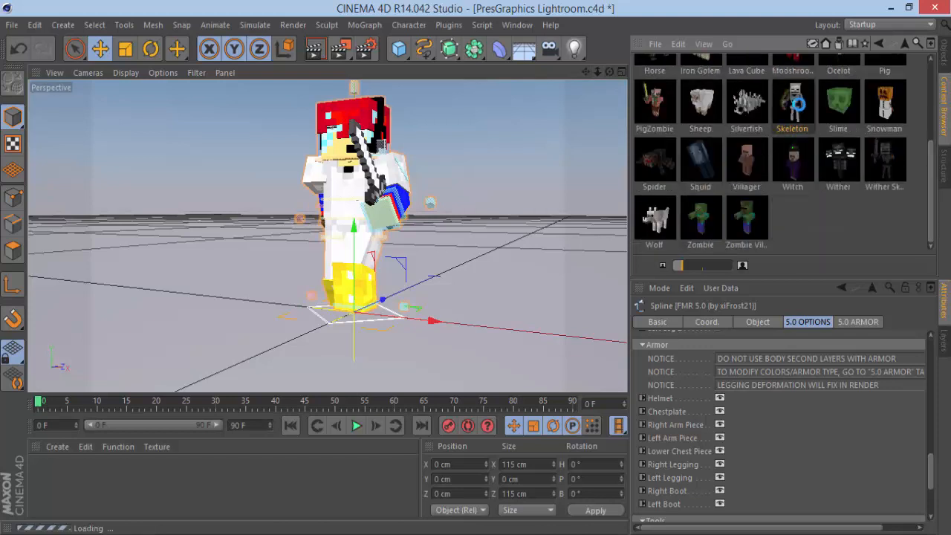
Try placing and rotating the Skeleton beside the armored character, and delete it from the scene
mouse_move(609, 71)
left_mouse_down()
mouse_move(519, 198)
mouse_move(618, 71)
mouse_move(710, 81)
mouse_move(611, 70)
left_mouse_up()
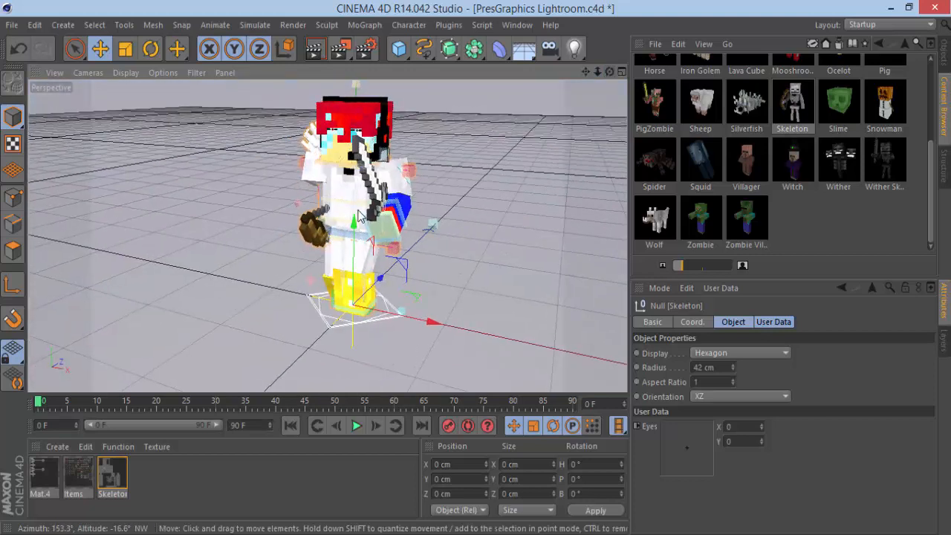
left_click(334, 226)
left_click(944, 57)
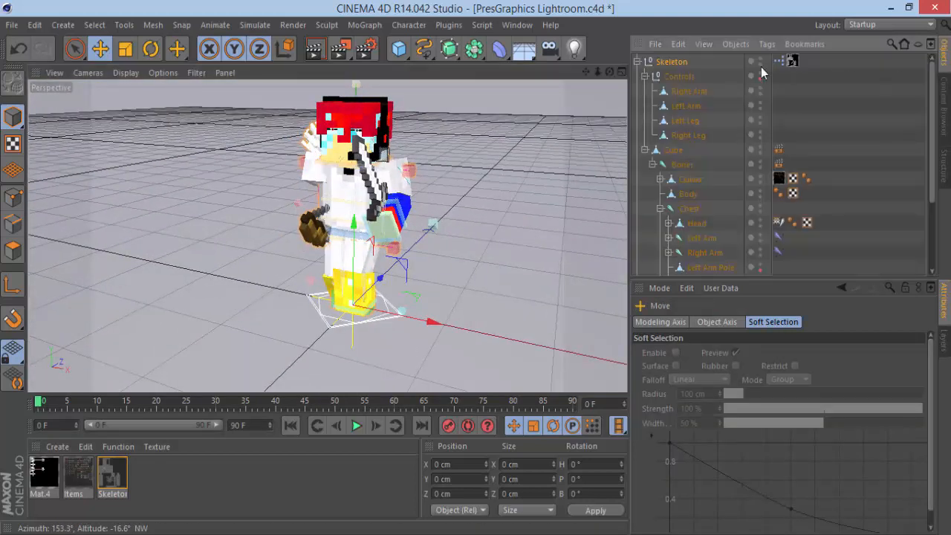
left_click(636, 61)
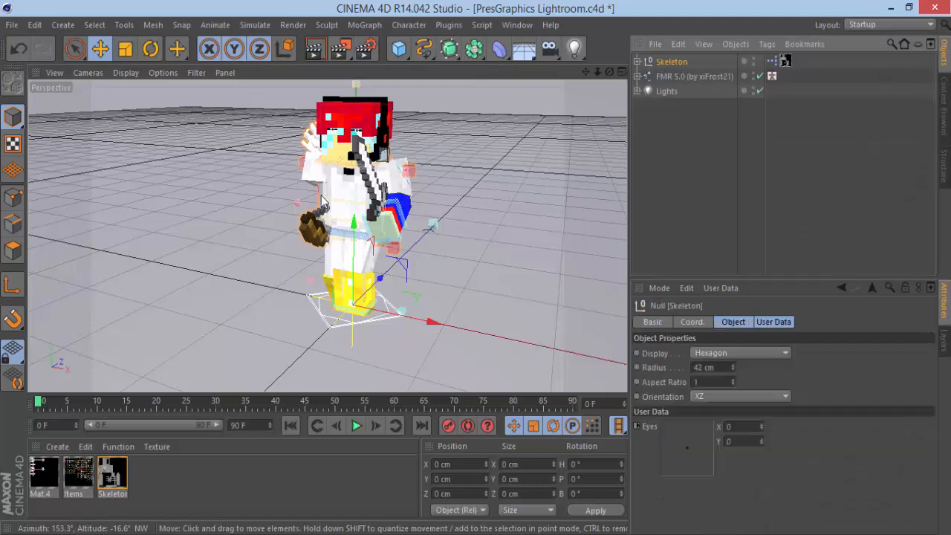
left_click_drag(357, 290, 274, 306)
key("r")
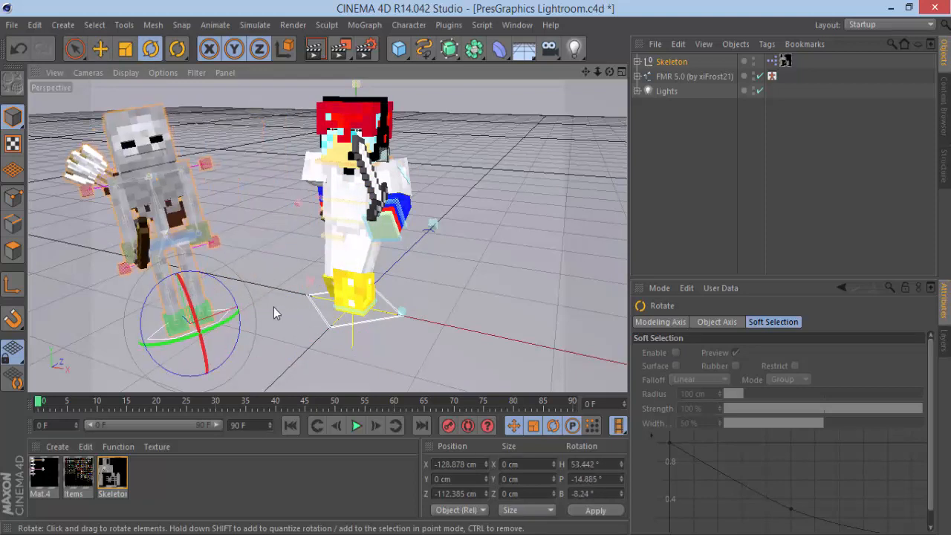
key("Delete")
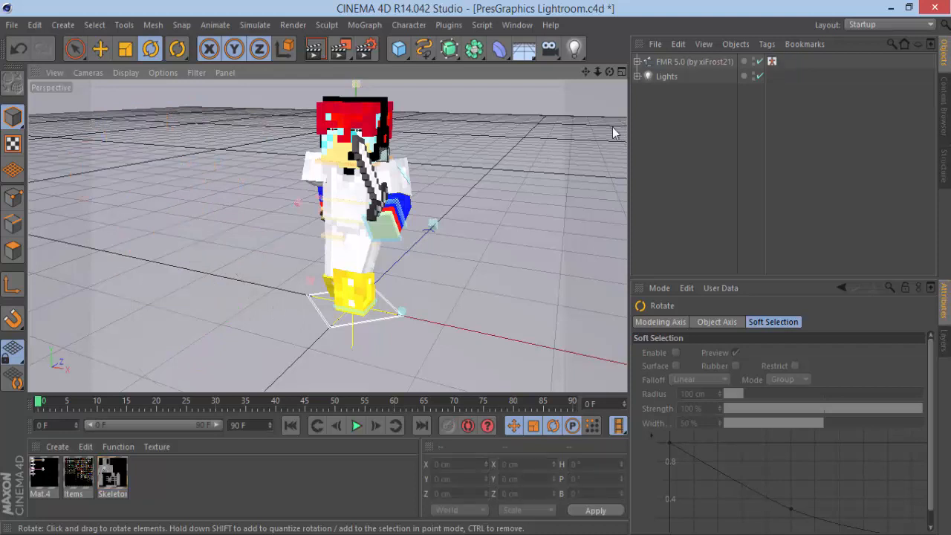
Load the Desert Eagle from the Killsinoo's preset library
left_click(943, 107)
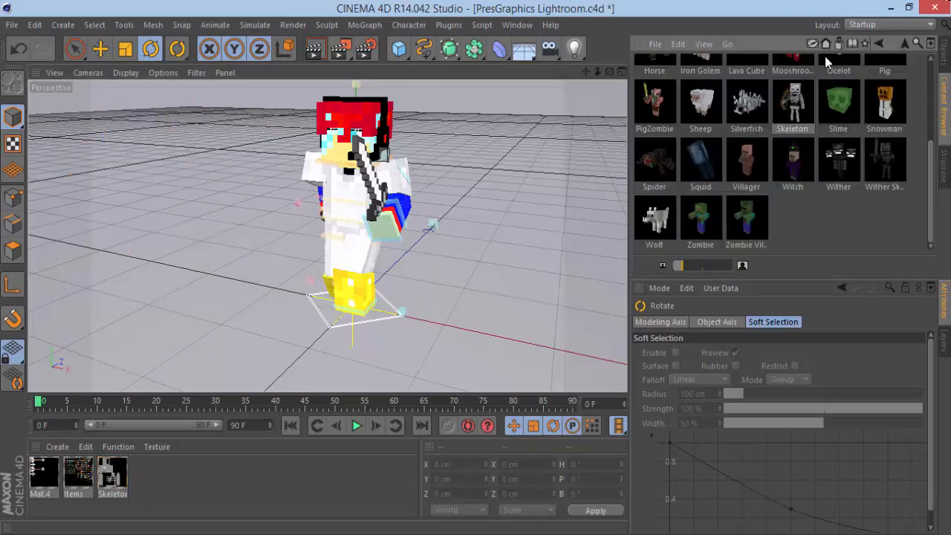
left_click(878, 44)
double_click(741, 144)
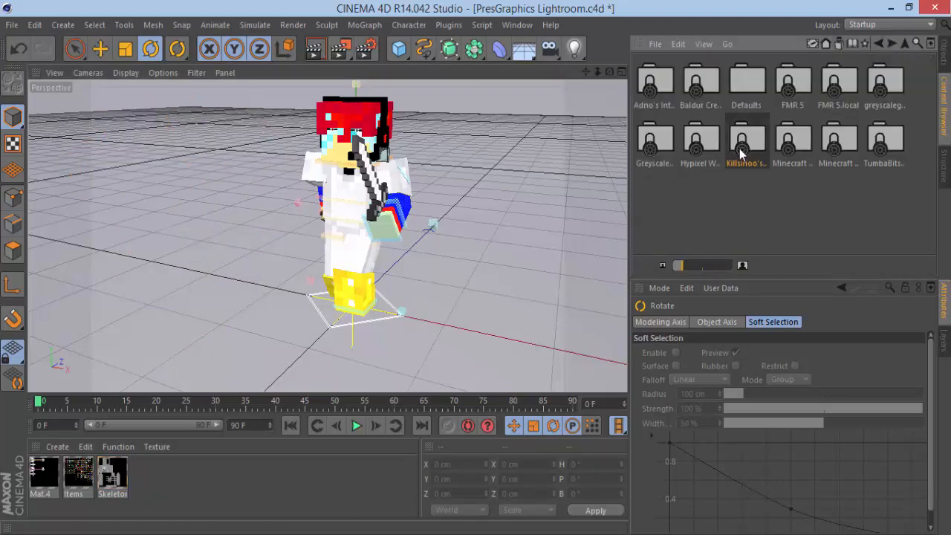
double_click(747, 89)
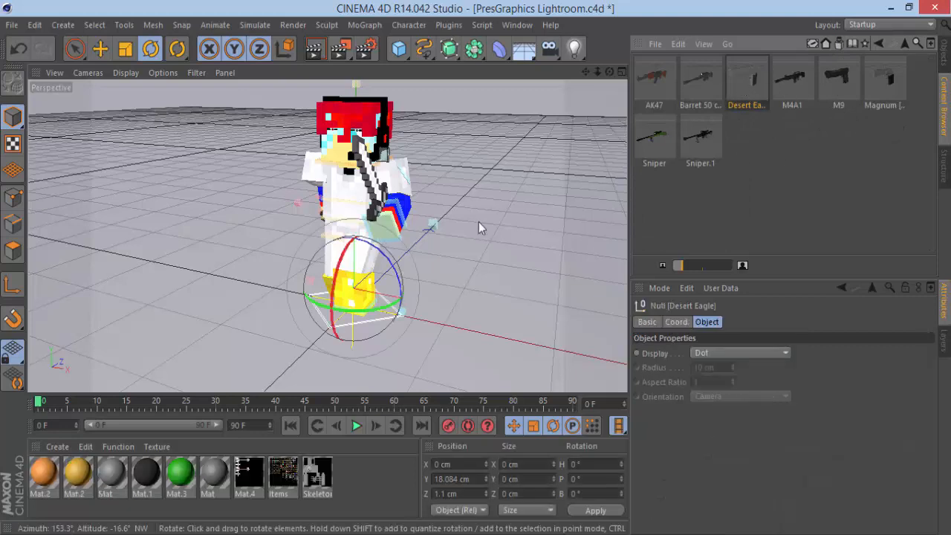
Try positioning the Desert Eagle in front of the character, and delete it
left_click(945, 62)
key("e")
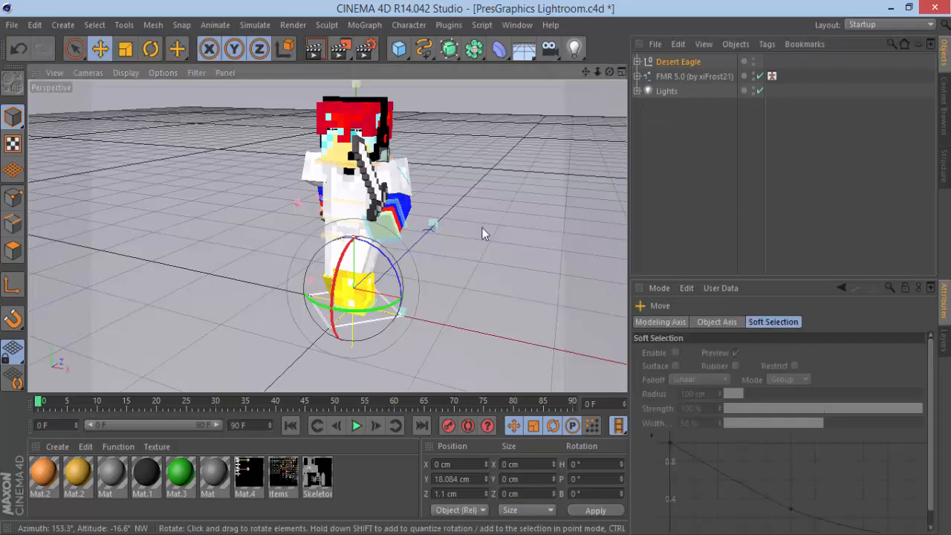
left_click_drag(390, 272, 287, 217)
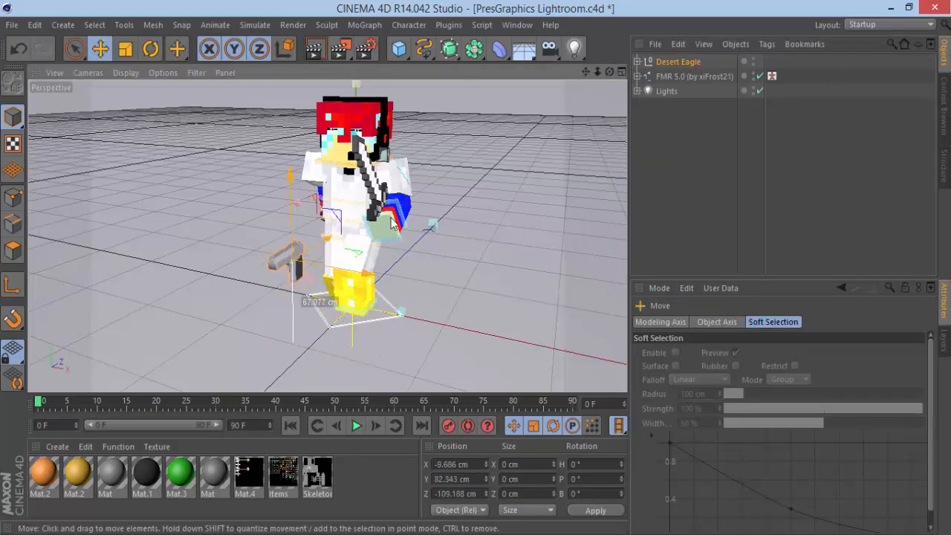
key("Delete")
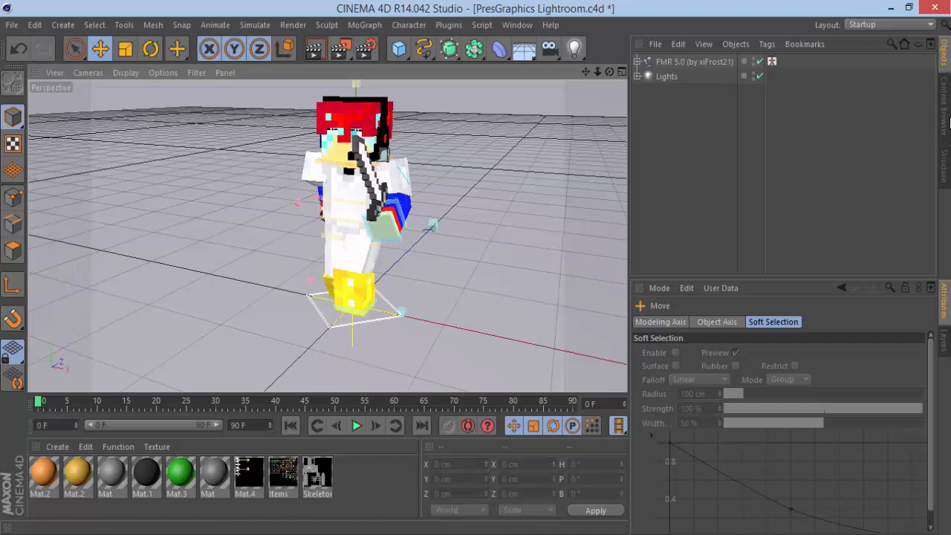
Examine the Misc category of the Minecraft block presets, and return to the FMR 5.0 preset
left_click(945, 112)
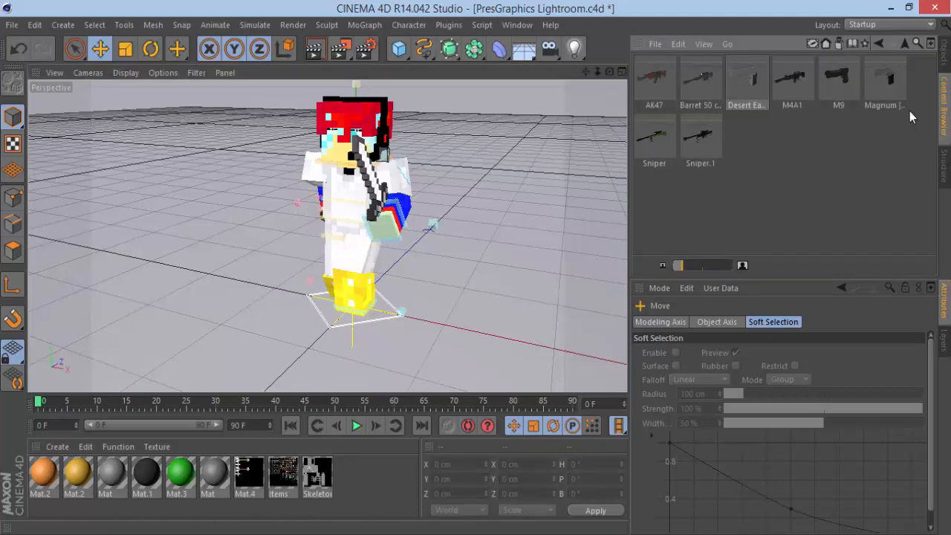
left_click(878, 45)
double_click(888, 145)
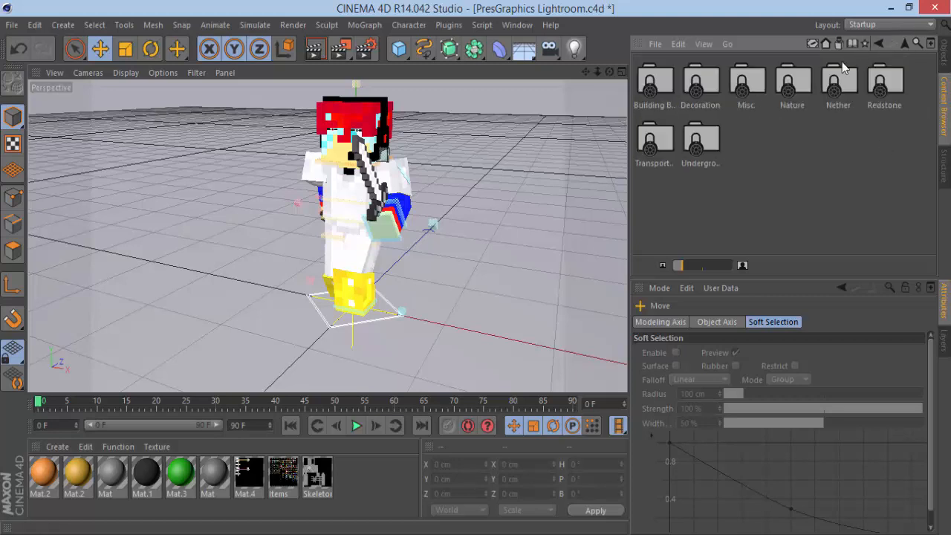
double_click(746, 80)
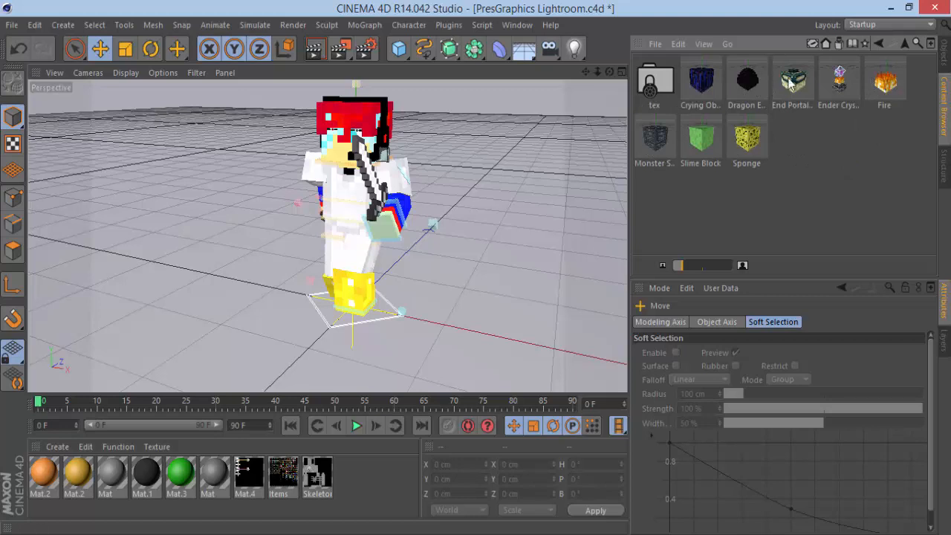
left_click(880, 48)
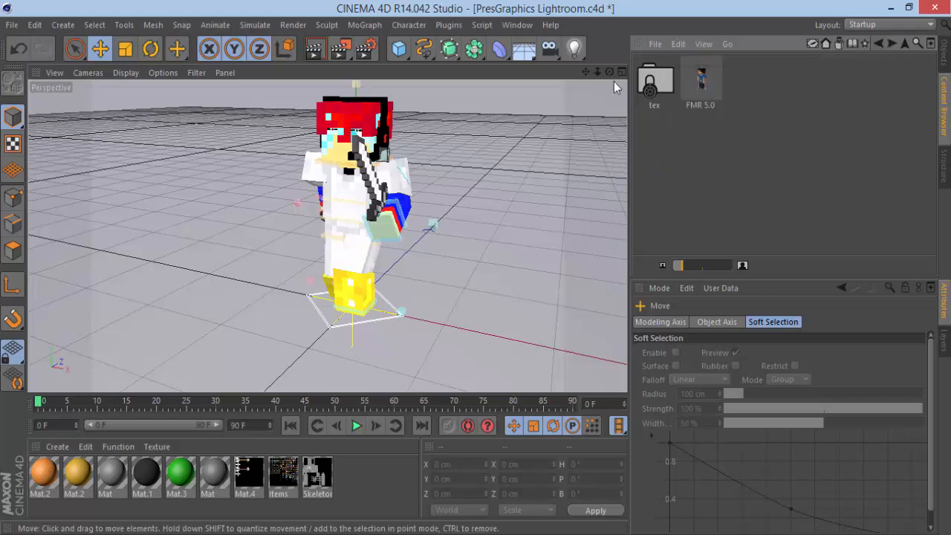
Try rendering the character from a low front angle, first to the Picture Viewer and again in the viewport
left_click_drag(610, 72, 717, 30)
left_click_drag(609, 72, 437, 65)
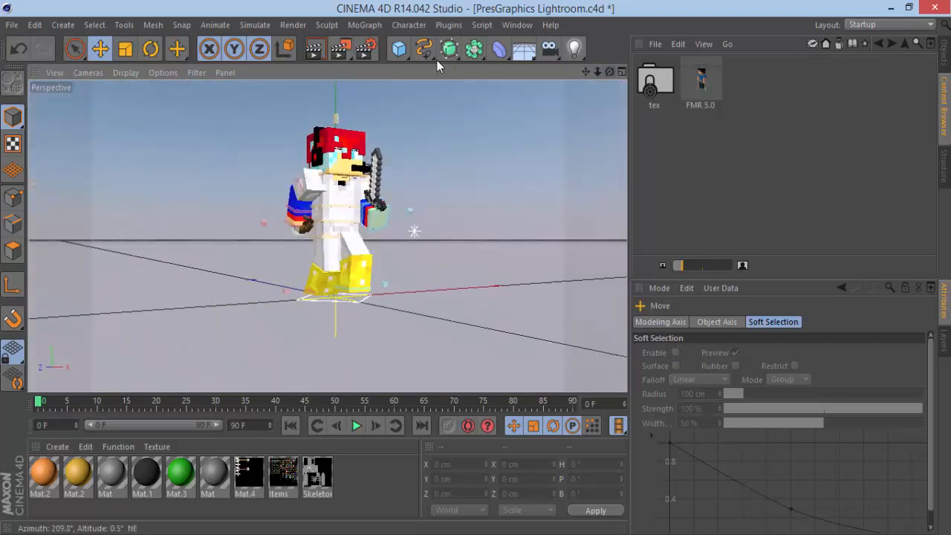
left_click(347, 52)
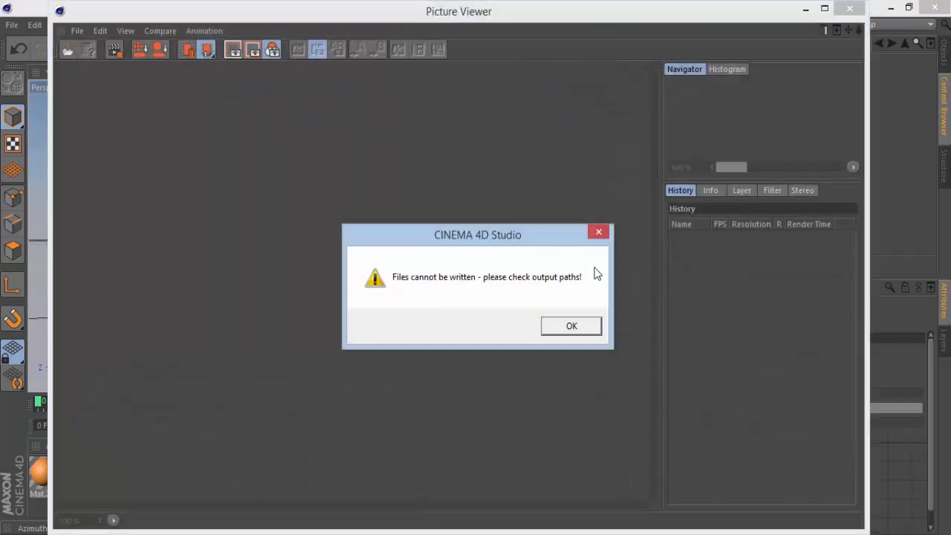
left_click(598, 232)
left_click(849, 8)
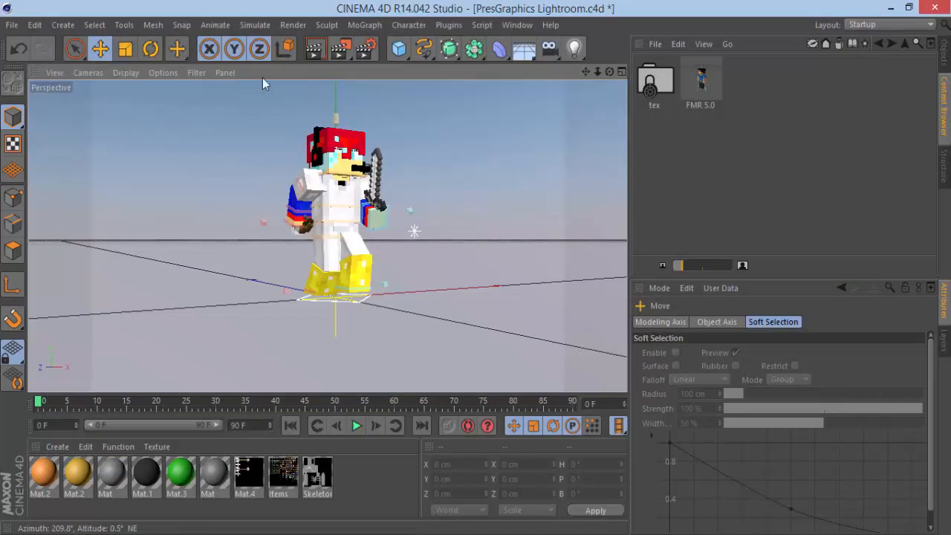
left_click(313, 49)
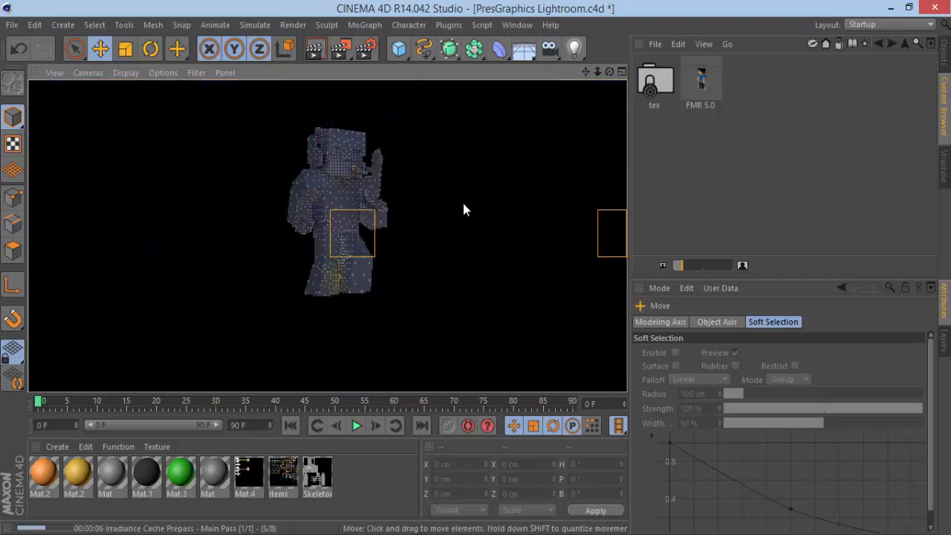
left_click(463, 203)
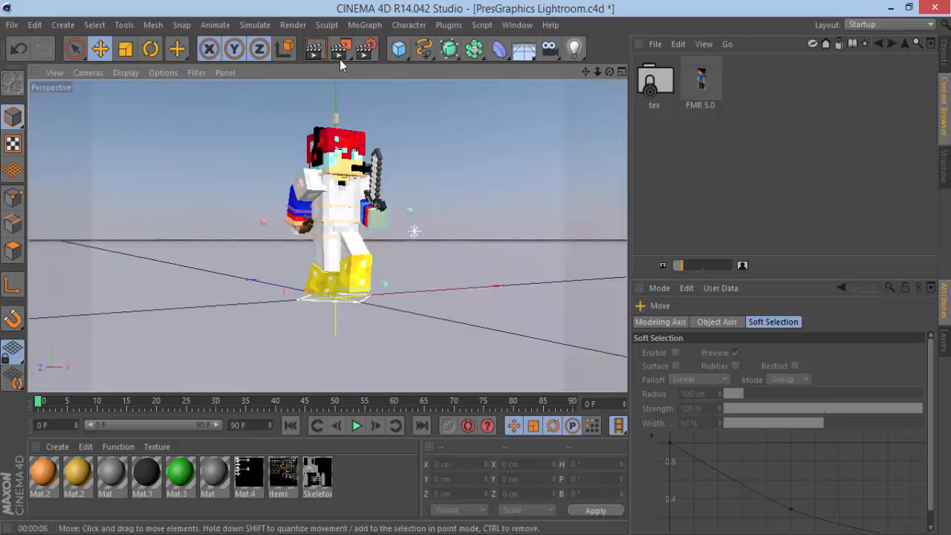
Set the render output size to 1000 x 1000 pixels
left_click(366, 50)
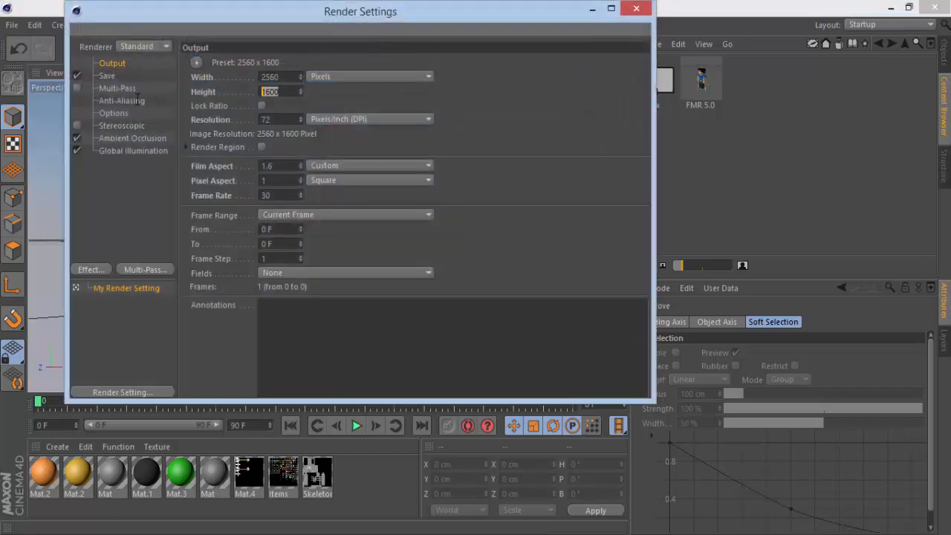
type("0")
key("shift+Tab")
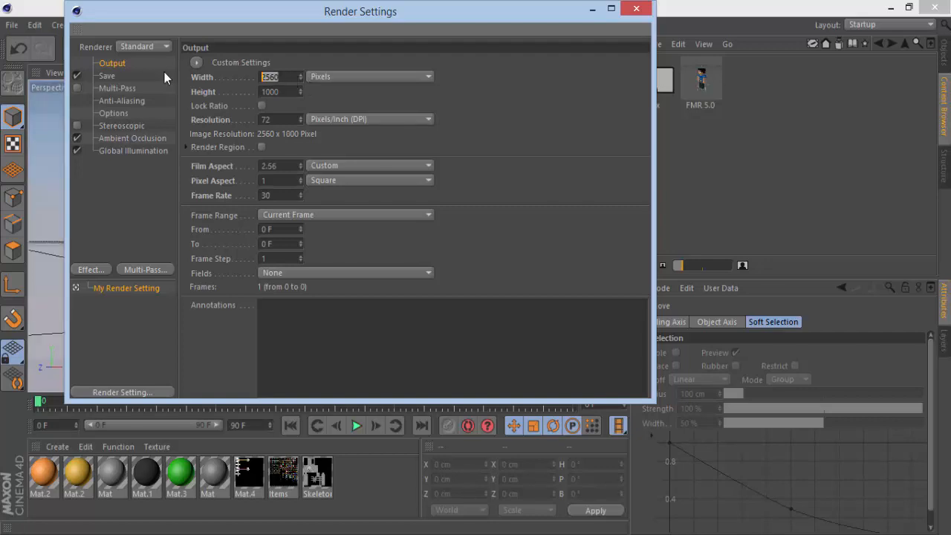
type("1000")
left_click(108, 77)
left_click(122, 67)
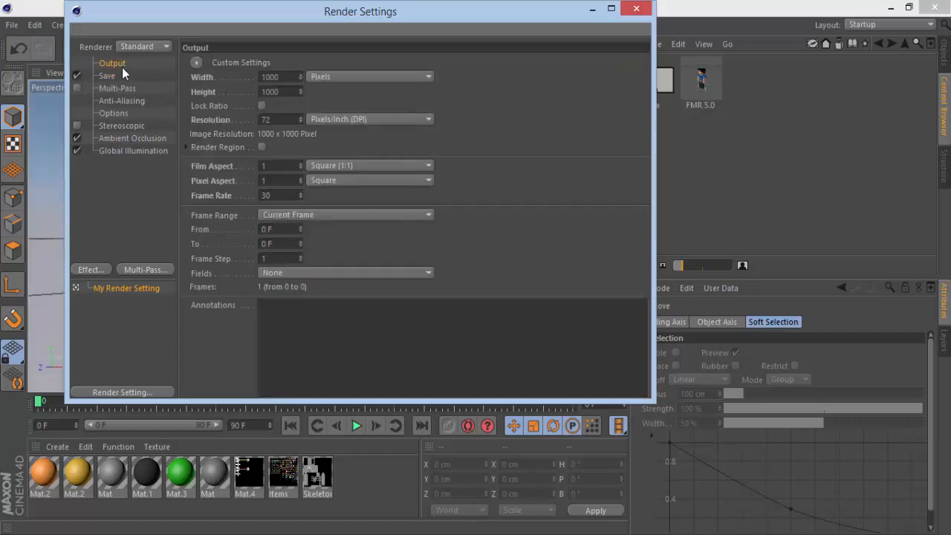
Review the render settings for Save, Multi-Pass, Anti-Aliasing, Options, Stereoscopic, Ambient Occlusion and Global Illumination
left_click(104, 76)
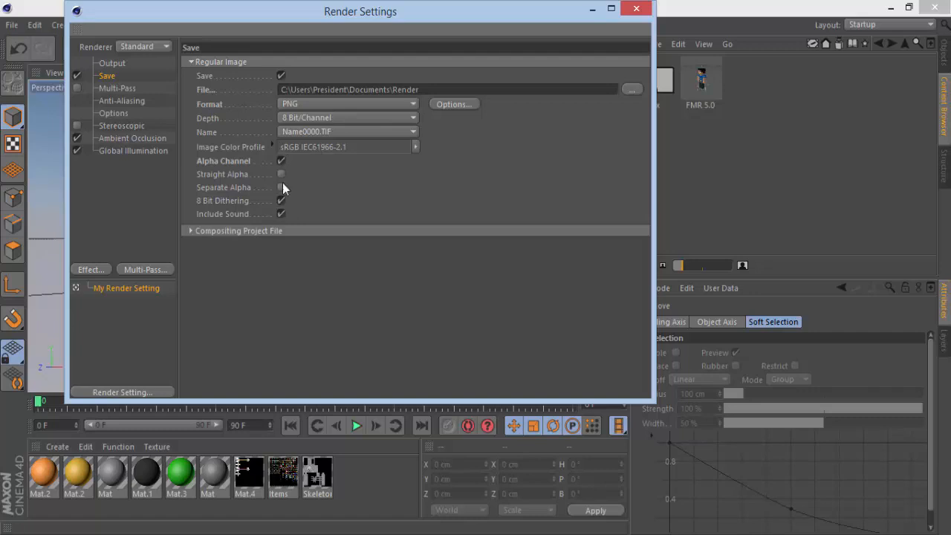
left_click(121, 89)
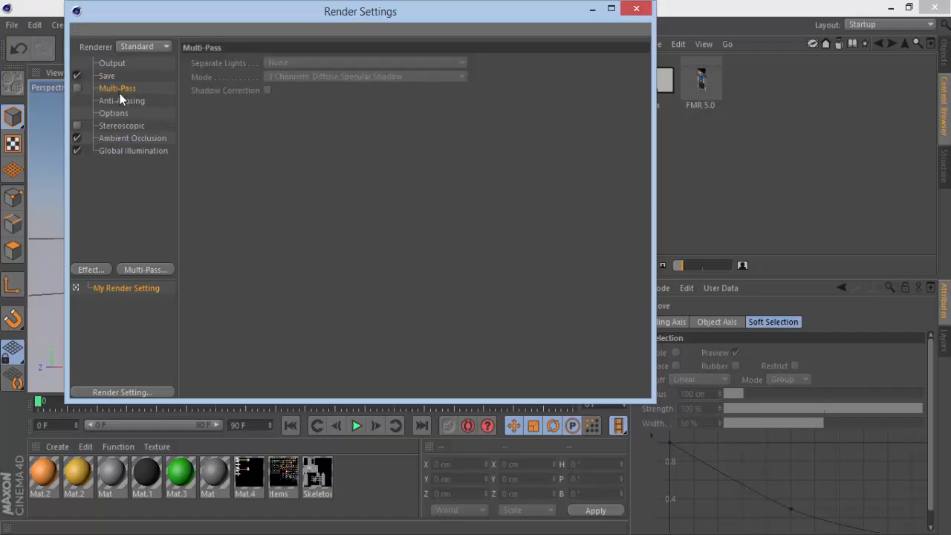
left_click(122, 101)
left_click(123, 114)
left_click(125, 126)
left_click(127, 139)
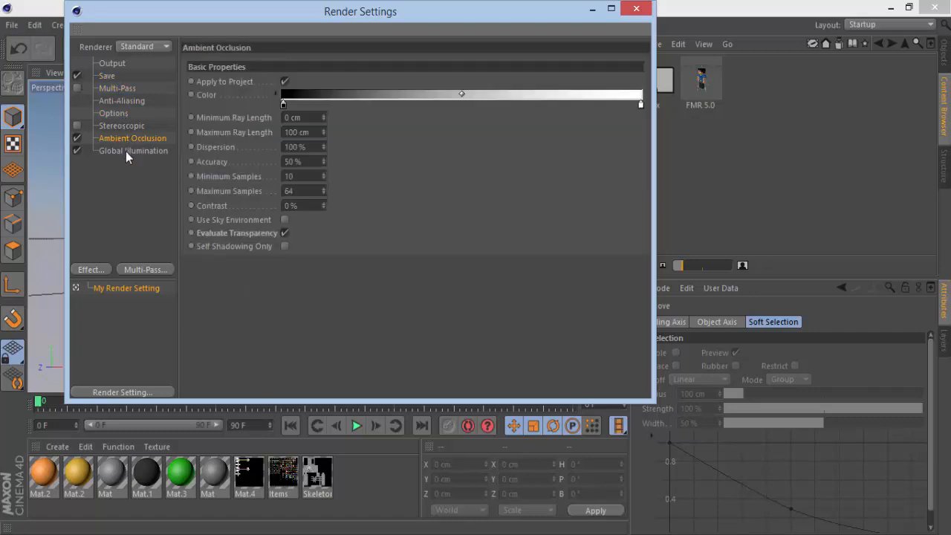
left_click(126, 150)
left_click(119, 141)
left_click(139, 152)
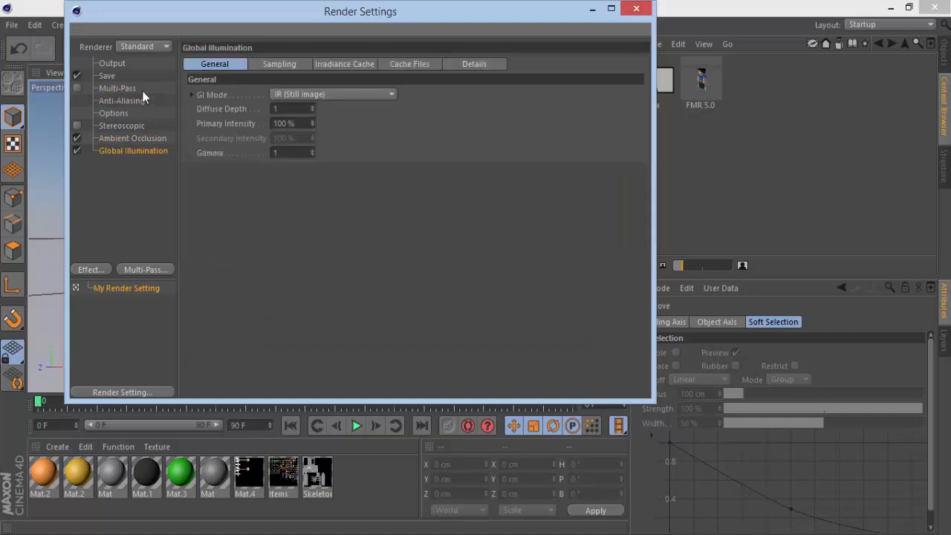
left_click(121, 65)
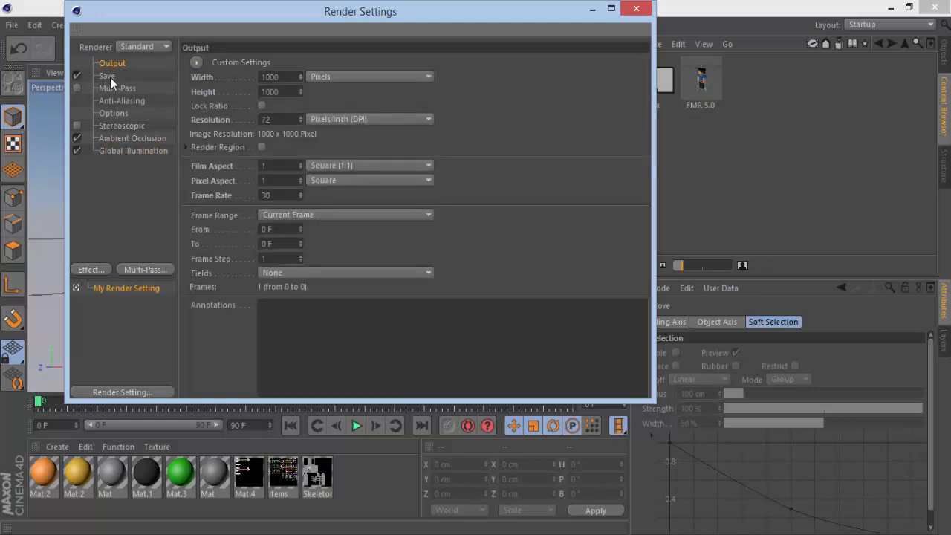
Set the render's save location to the Desktop with the file name Pritix's Render
left_click(110, 76)
left_click(632, 89)
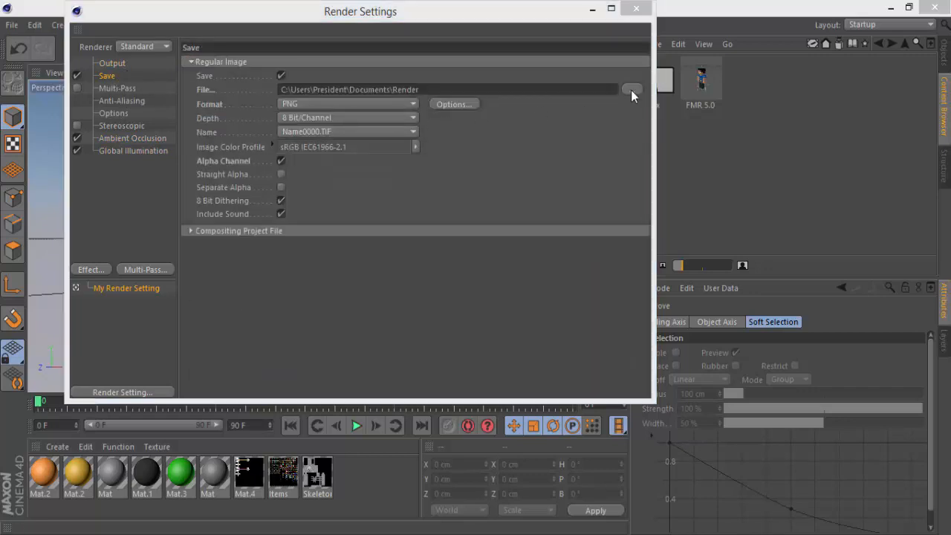
scroll(119, 223, "down", 1)
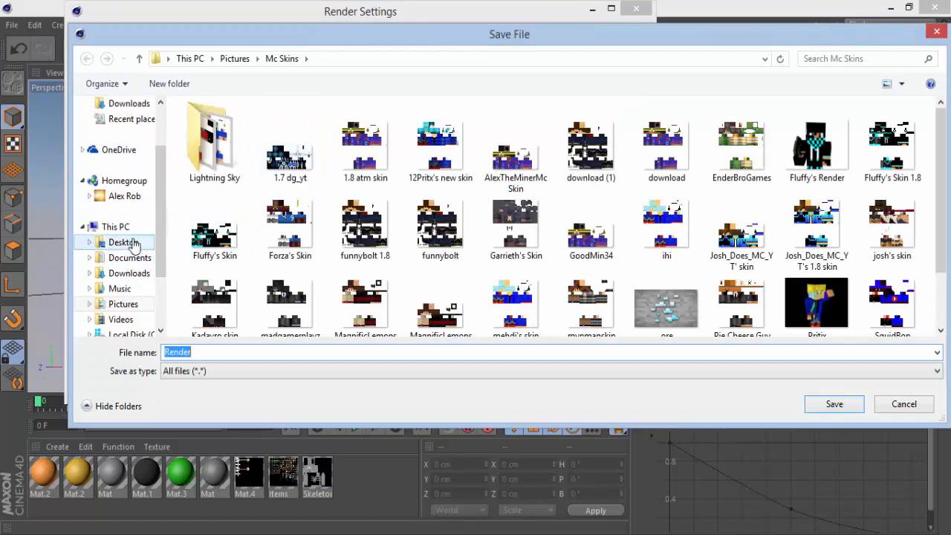
left_click(123, 242)
left_click(207, 352)
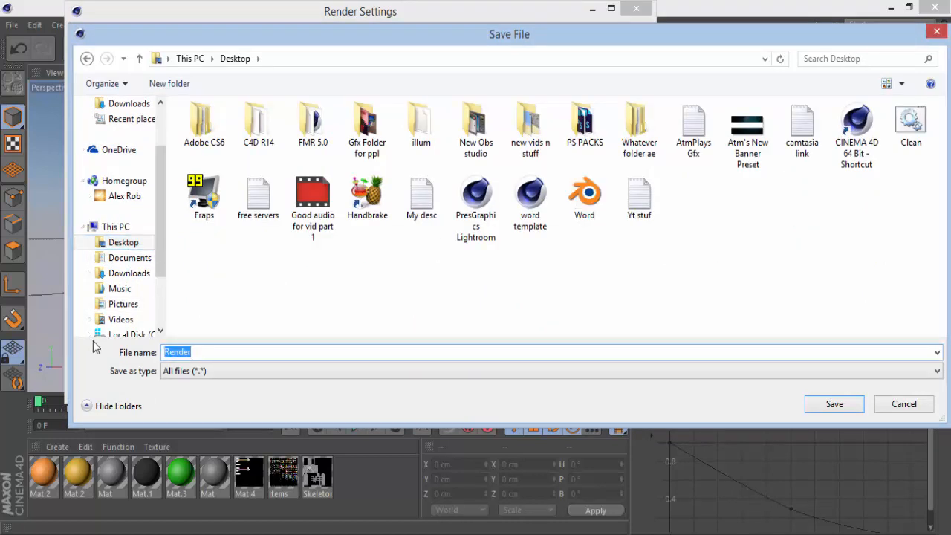
type("Pritix's Render")
key("Return")
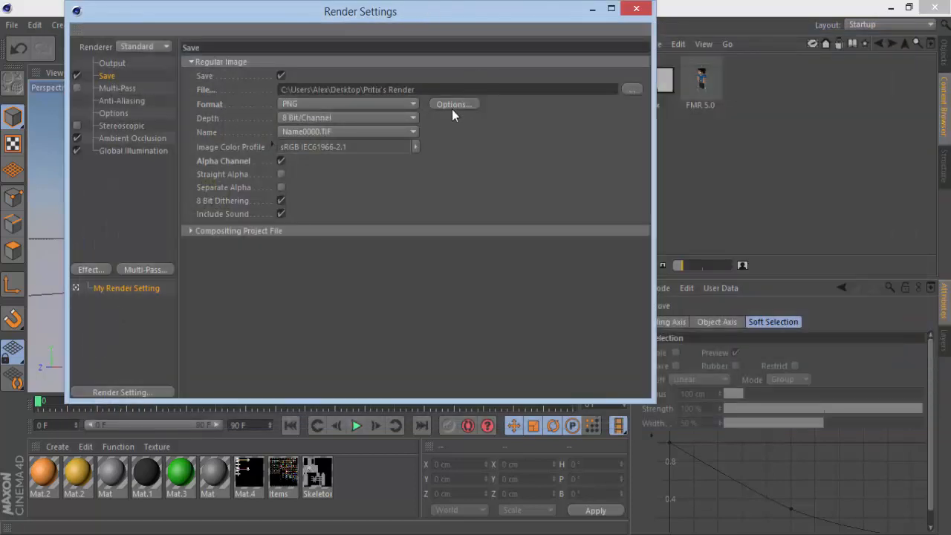
Review the available image formats for the saved render and keep PNG
left_click(332, 104)
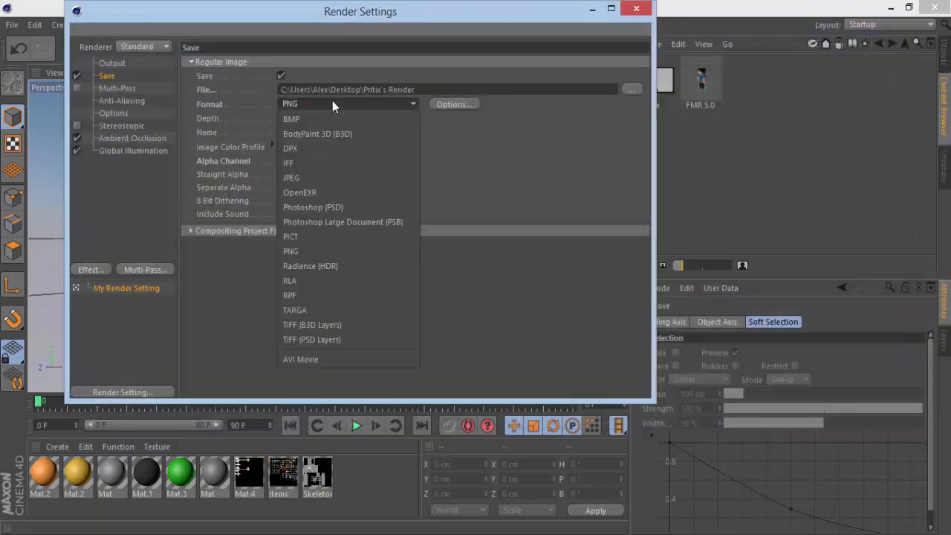
left_click(332, 103)
left_click(331, 104)
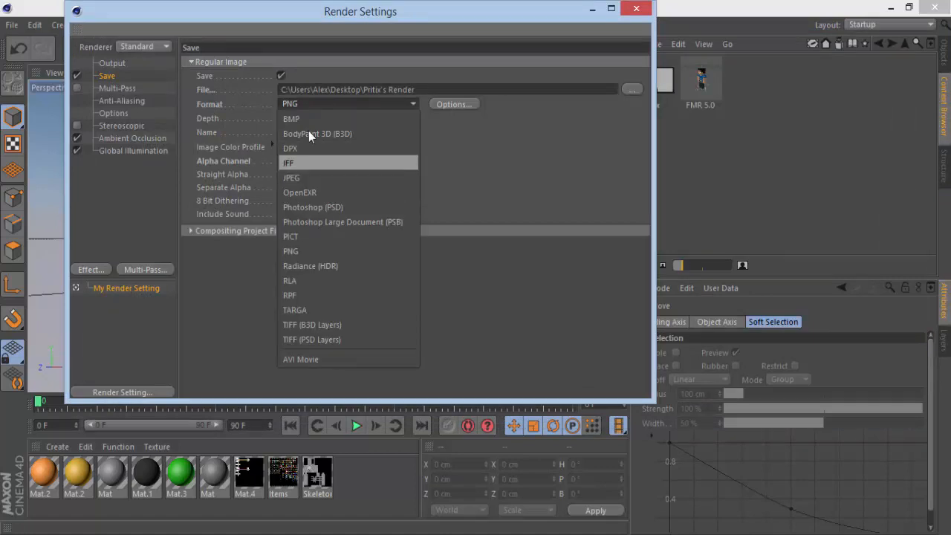
left_click(309, 107)
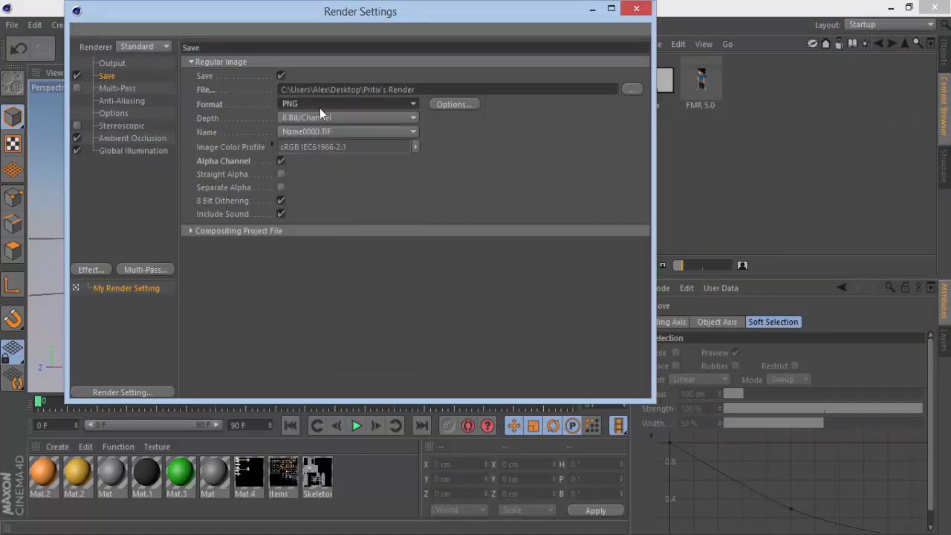
Close the render settings and render the character to the Picture Viewer, with the image fitted to the window
left_click(636, 8)
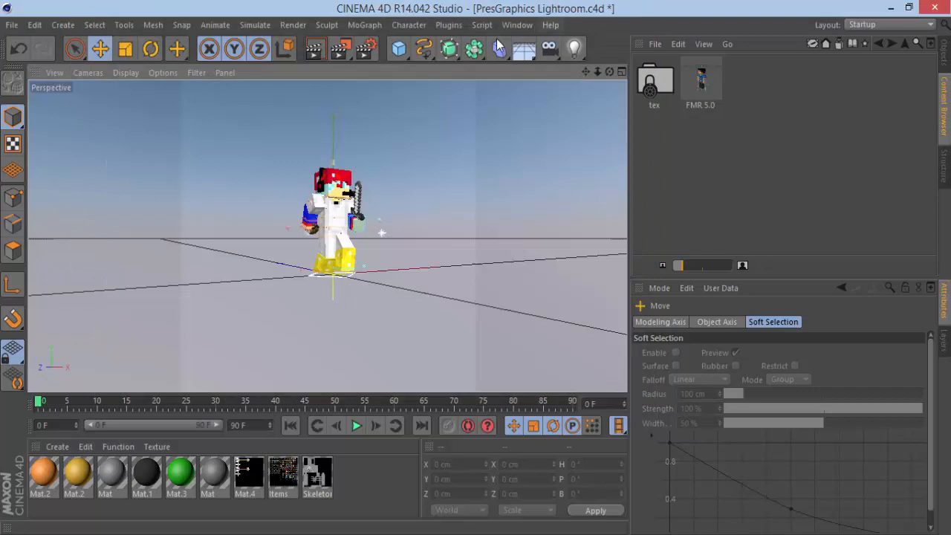
left_click(339, 48)
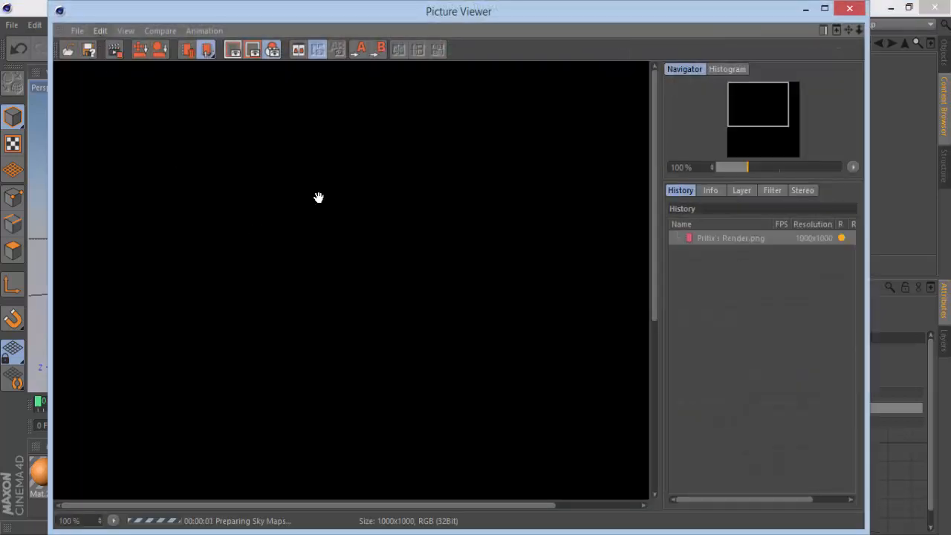
left_click(131, 29)
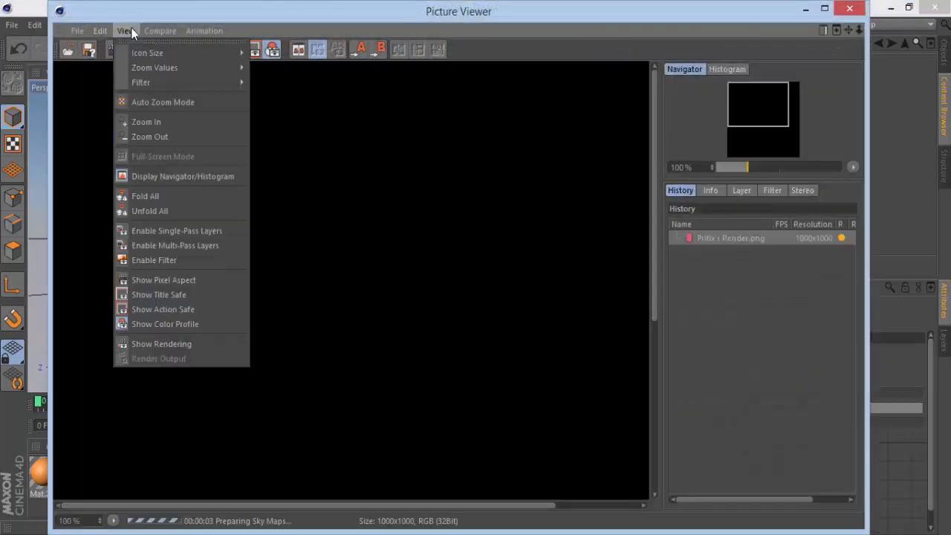
mouse_move(148, 68)
left_click(280, 175)
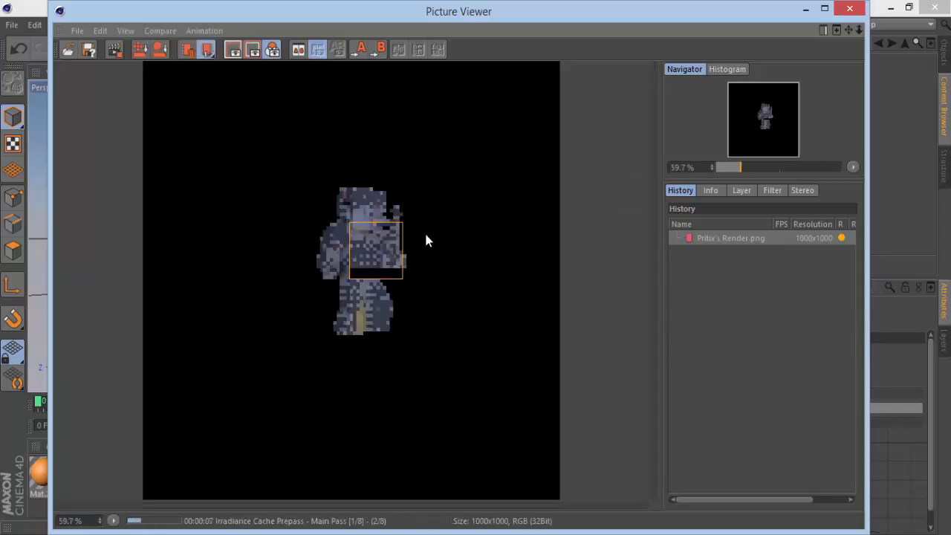
scroll(426, 236, "up", 4)
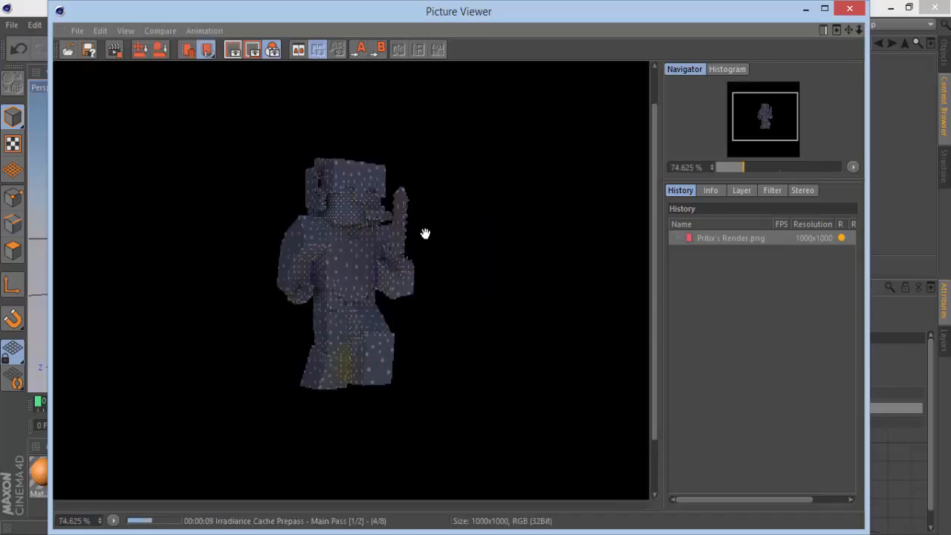
scroll(425, 233, "down", 4)
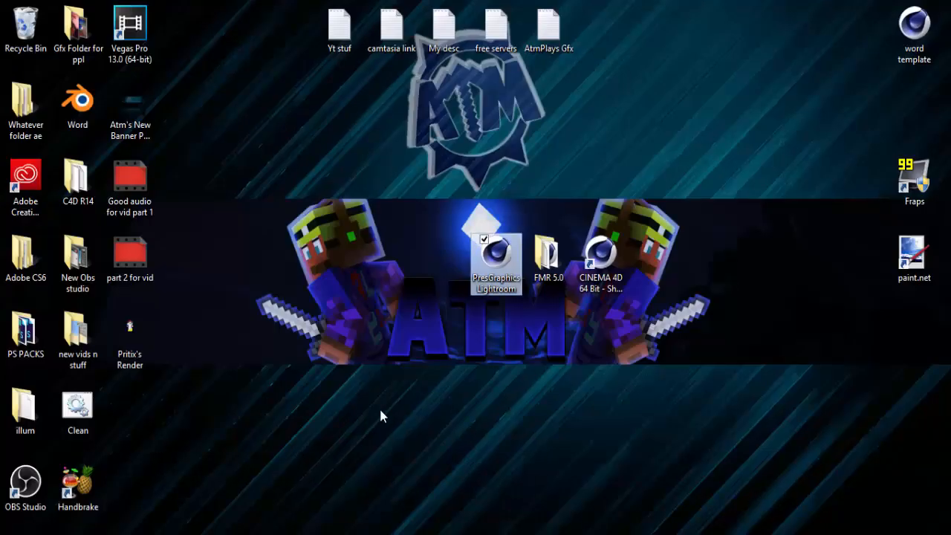
Move the Pritix's Render file to a free spot on the desktop and open it to inspect the character up close
left_click_drag(129, 330, 287, 264)
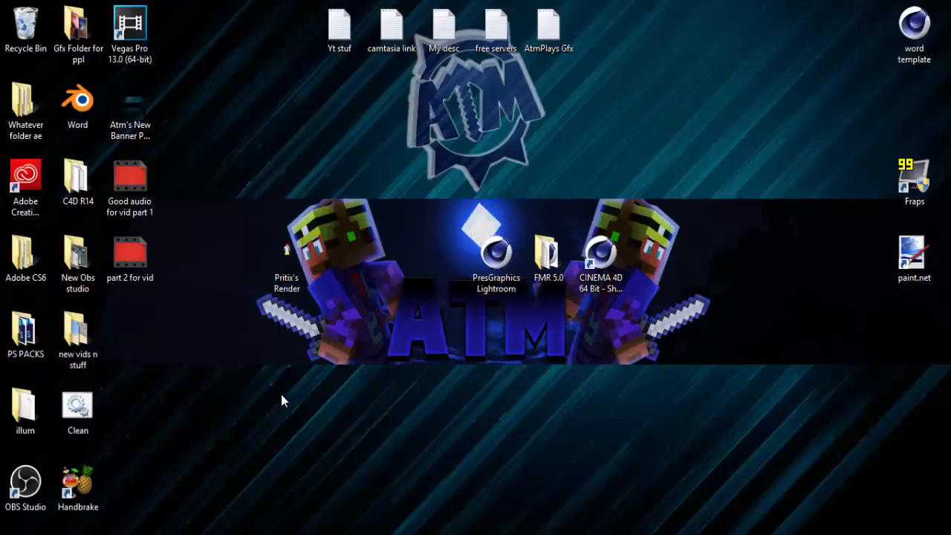
double_click(290, 260)
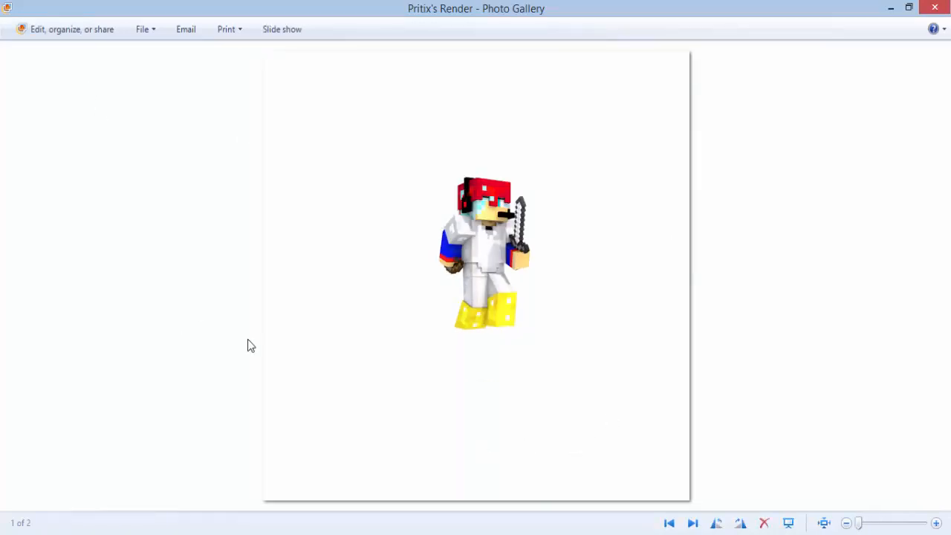
scroll(503, 335, "up", 4)
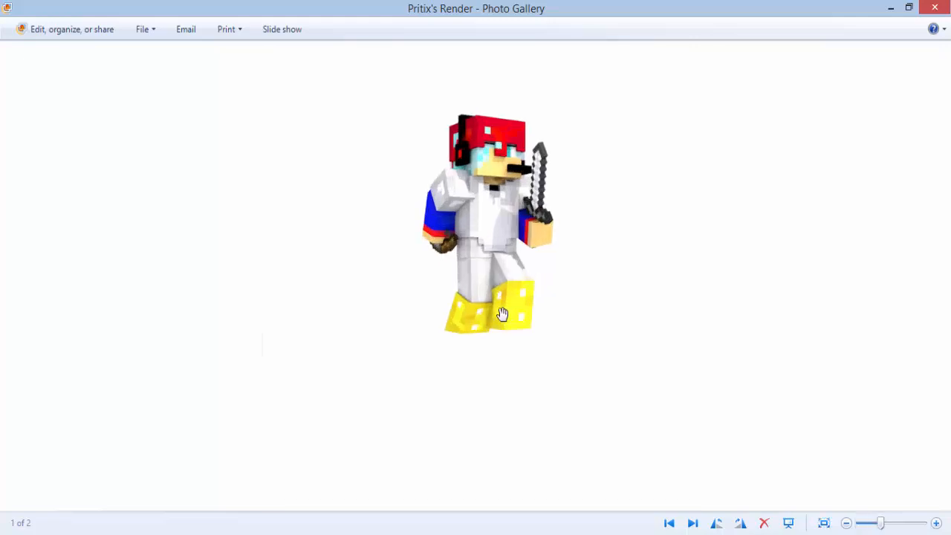
left_click_drag(509, 183, 477, 291)
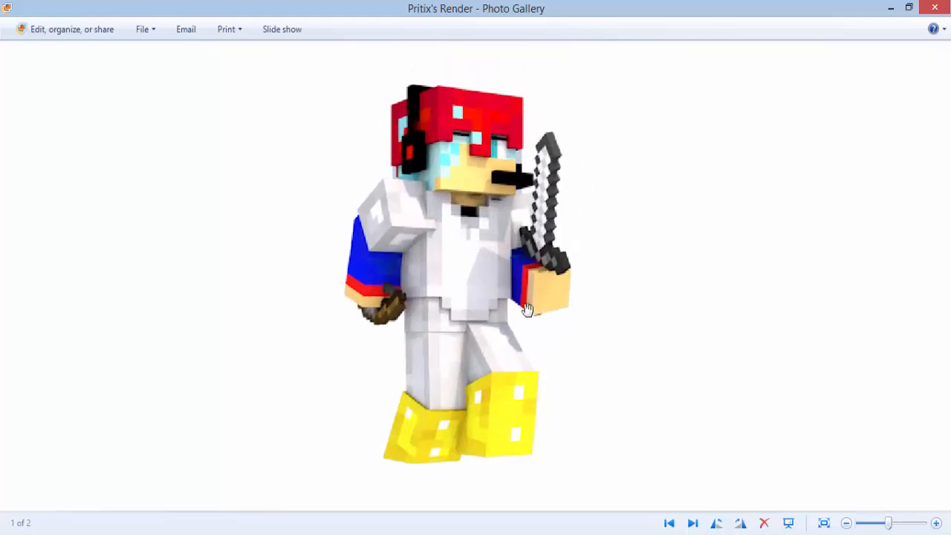
scroll(475, 216, "down", 4)
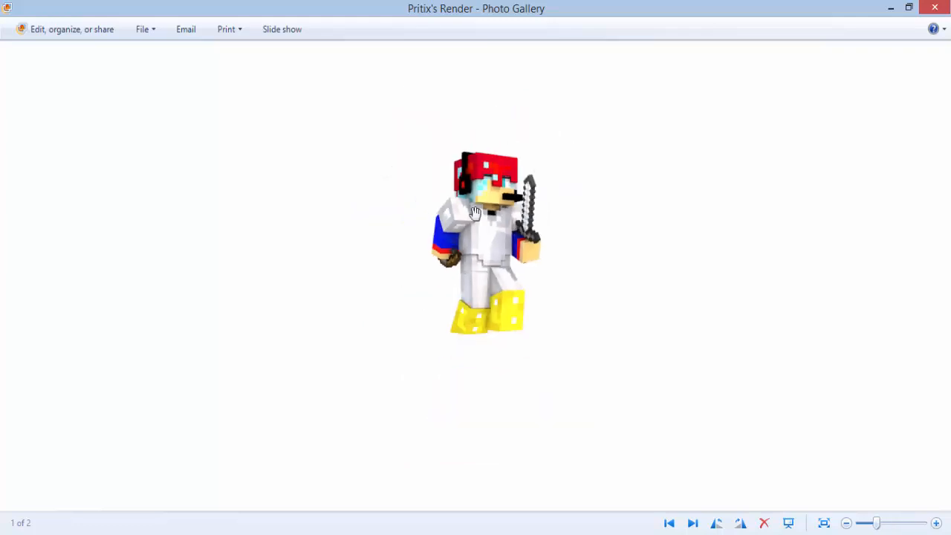
scroll(475, 252, "up", 4)
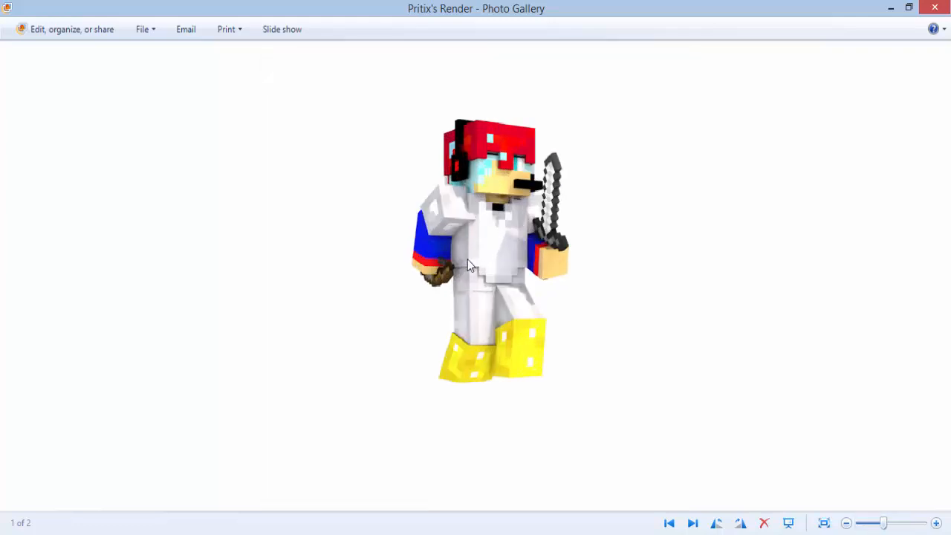
scroll(481, 230, "up", 2)
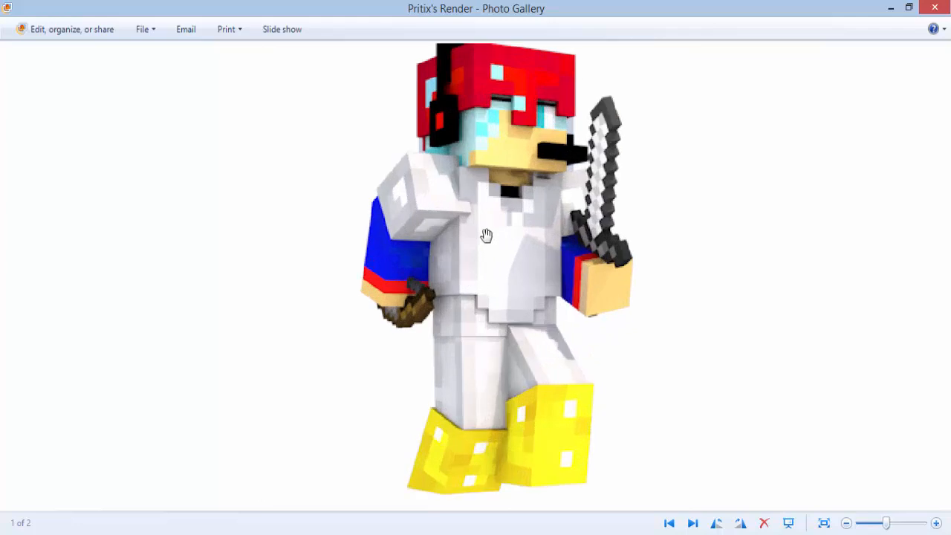
scroll(483, 230, "down", 5)
left_click(937, 8)
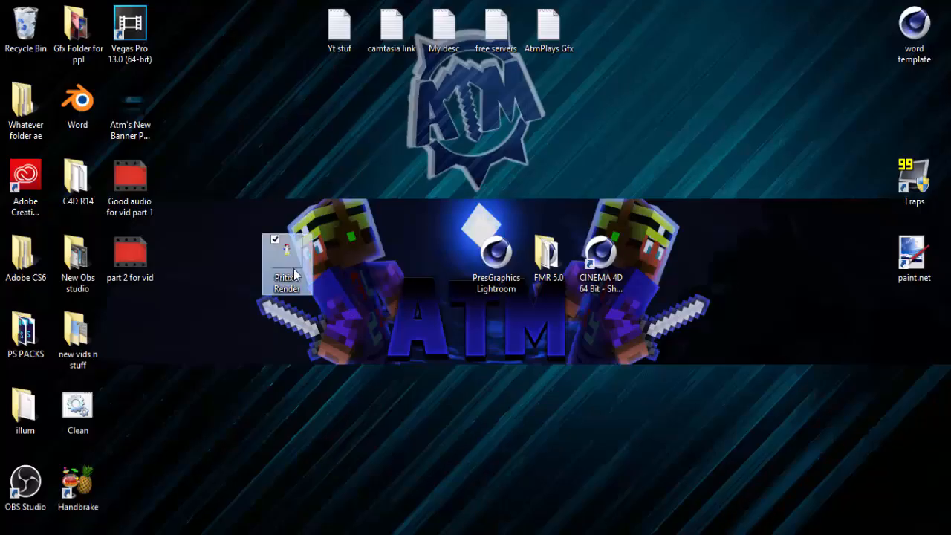
Delete the Pritix's Render image and move the PresGraphics Lightroom, FMR 5.0 and CINEMA 4D icons together up the desktop
key("Delete")
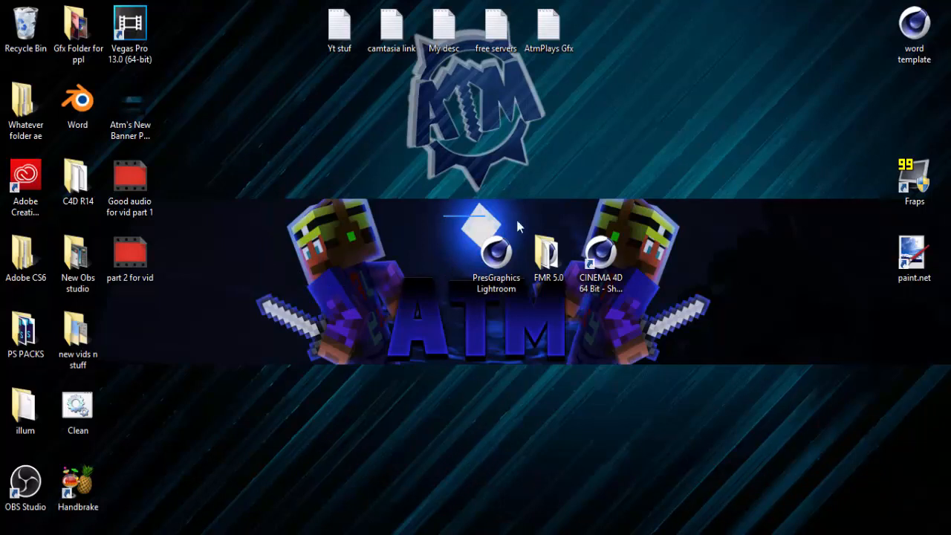
left_click_drag(444, 215, 644, 291)
left_click_drag(609, 264, 548, 173)
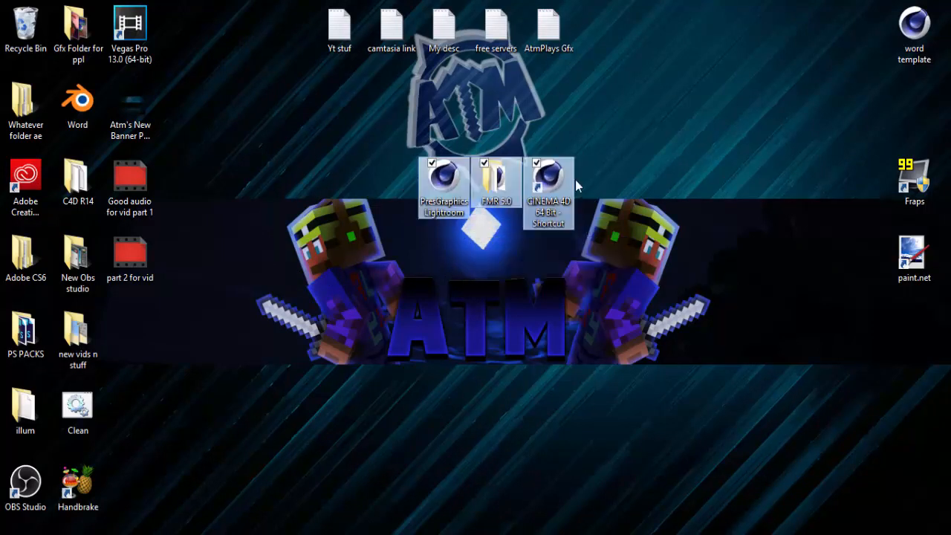
left_click(590, 224)
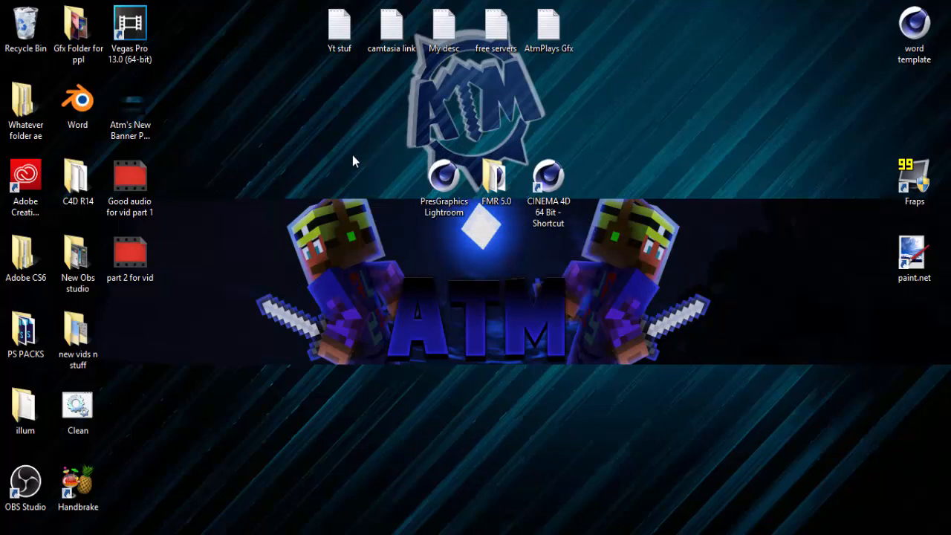